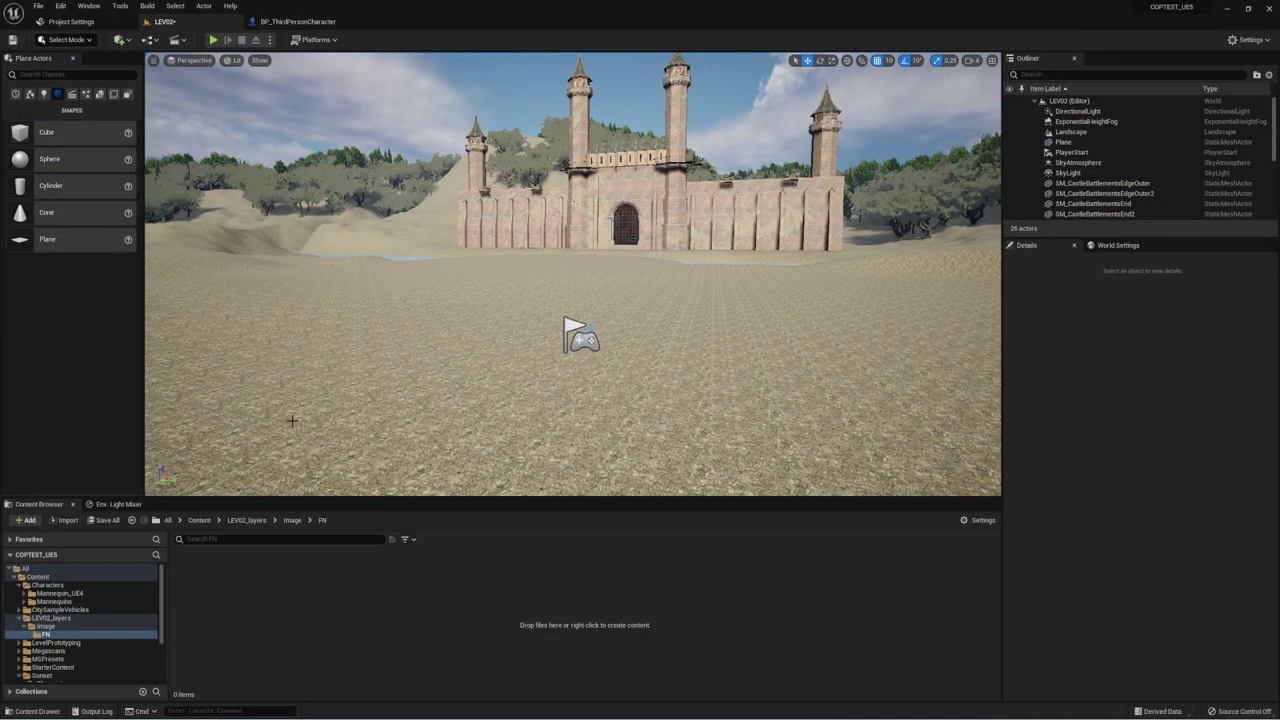
# Step: Create a Blueprint Function Library asset in the FN folder and name it BFLibrary
pyautogui.rightClick(301, 587)
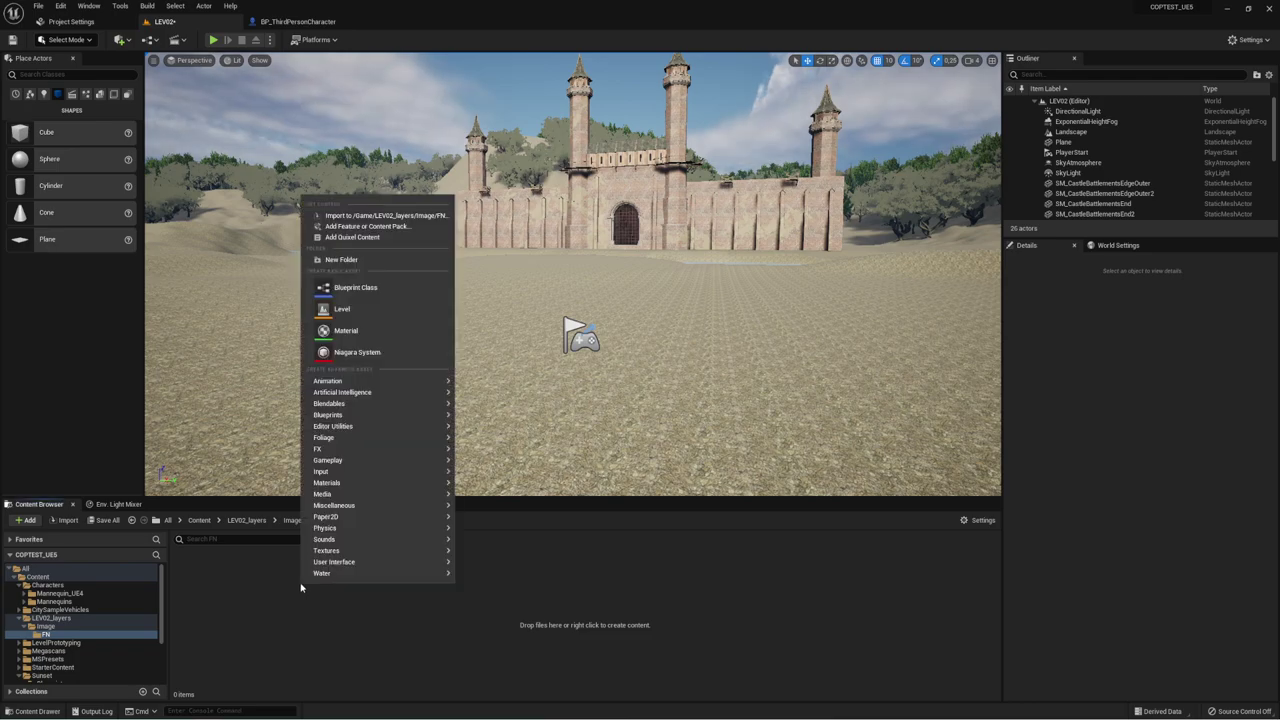
pyautogui.moveTo(356, 406)
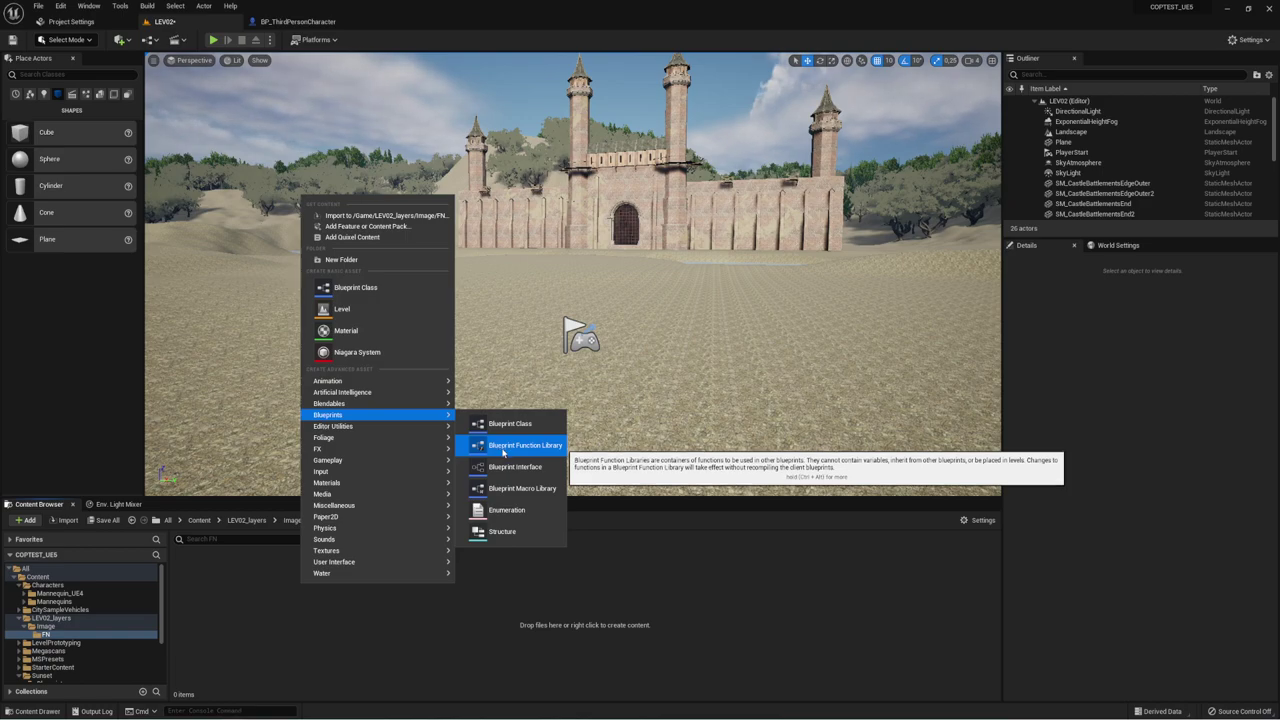
pyautogui.click(545, 447)
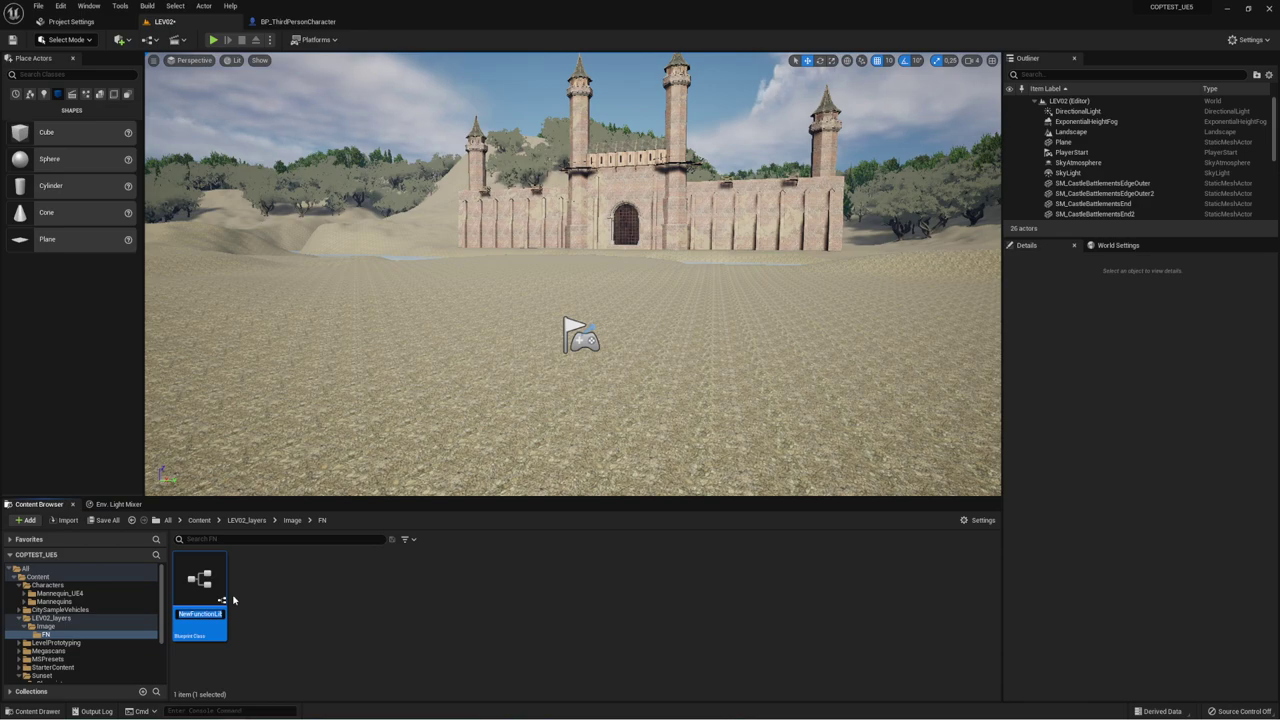
pyautogui.write('BFLibrary')
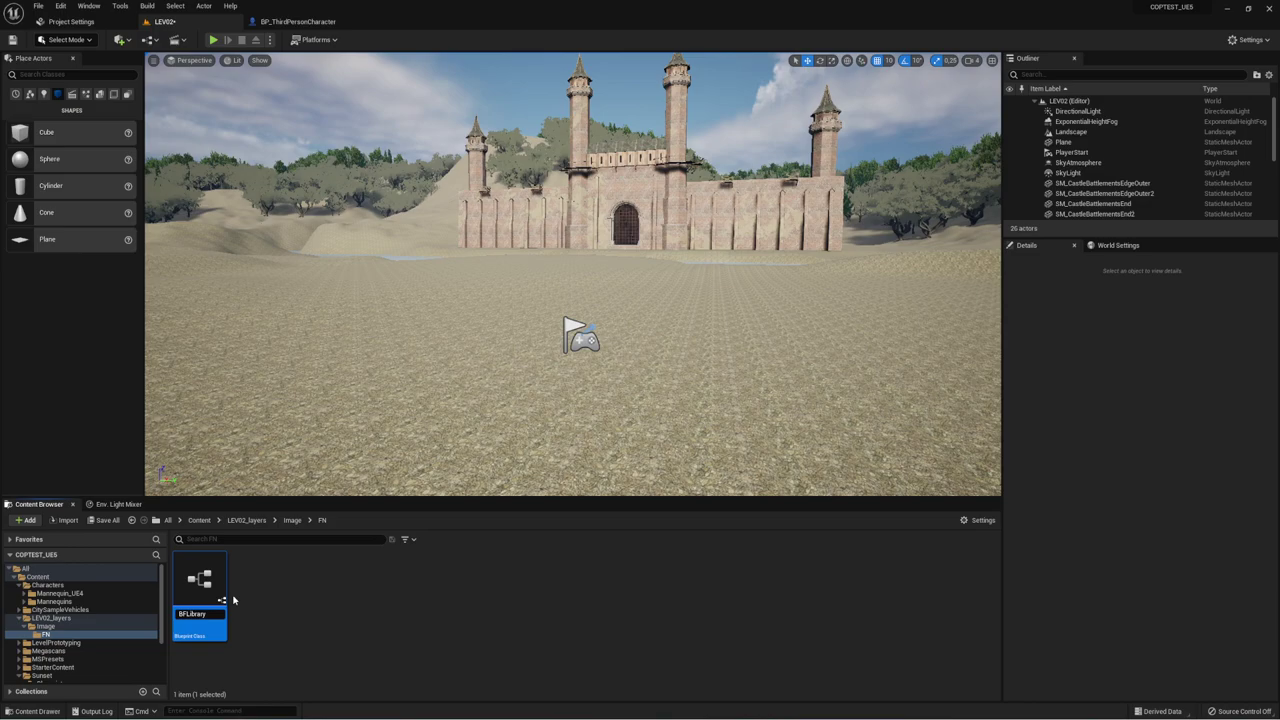
pyautogui.press('Return')
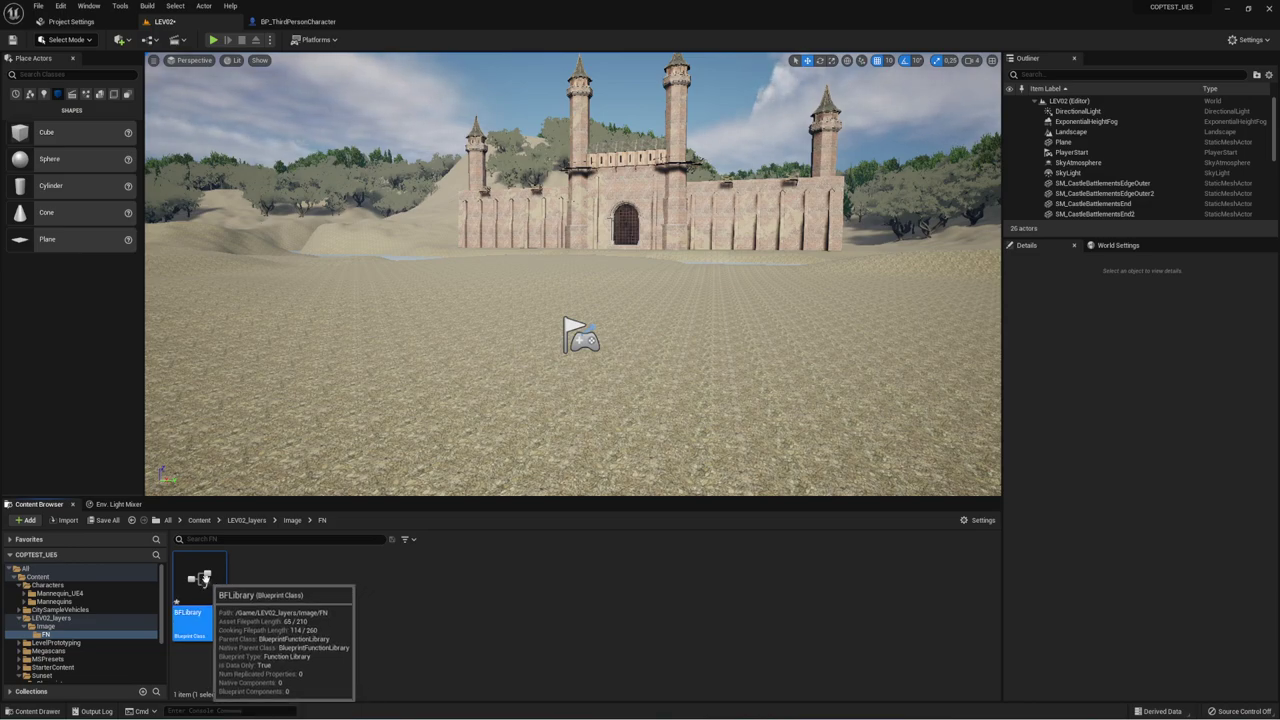
# Step: Open BFLibrary and rename NewFunction_0 to BFL_AddCount
pyautogui.doubleClick(226, 590)
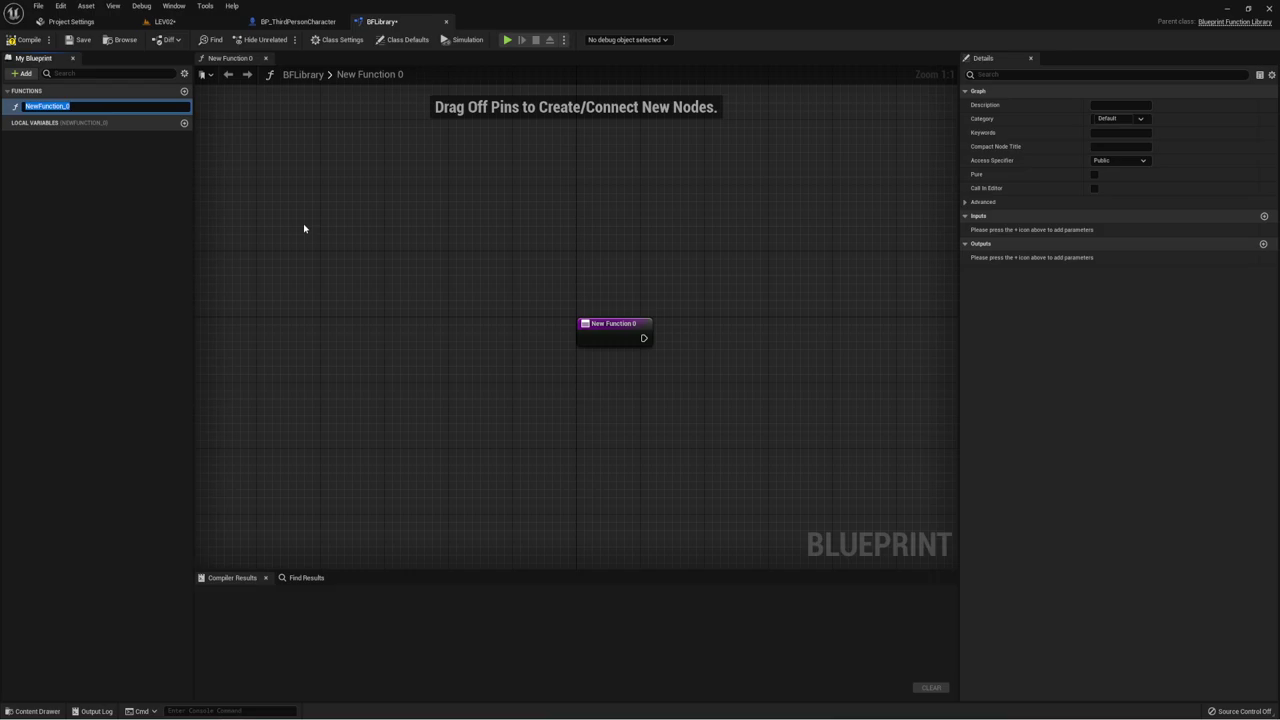
pyautogui.write('BFL_AddCount')
pyautogui.press('Return')
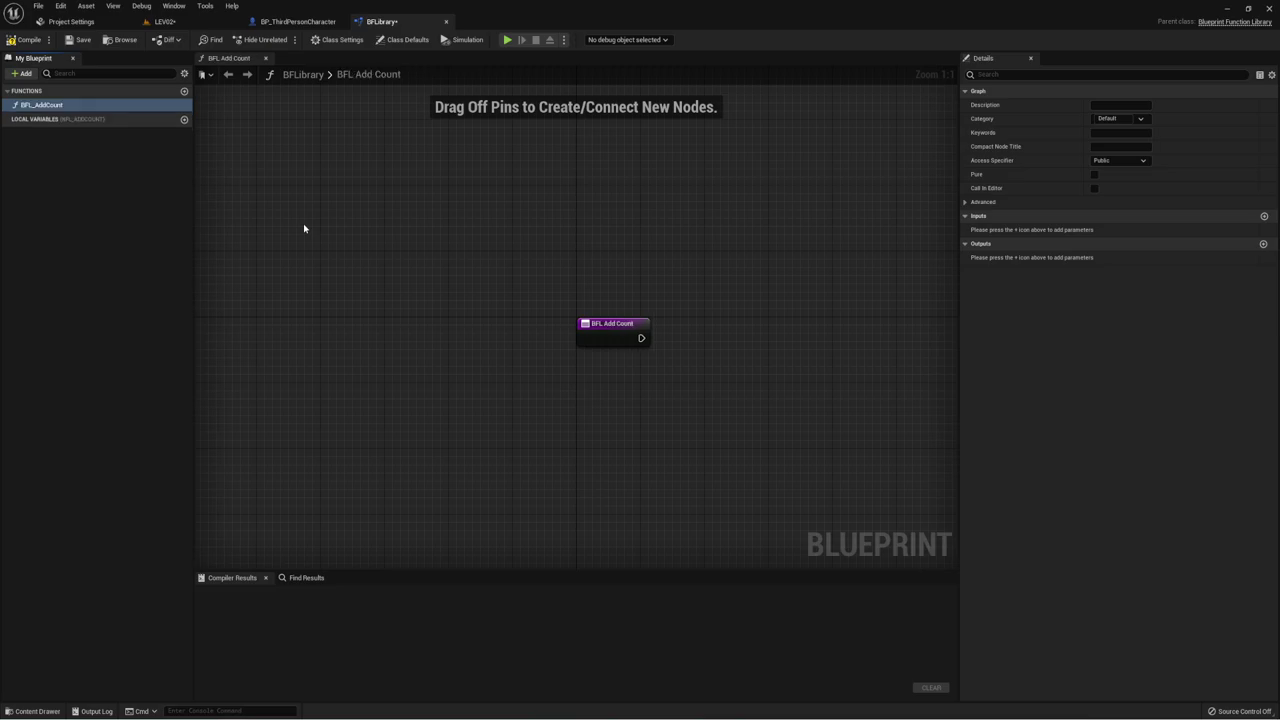
# Step: Pan the graph and box-select the BFL Add Count node
pyautogui.moveTo(648, 351); pyautogui.dragTo(375, 355, button='right')
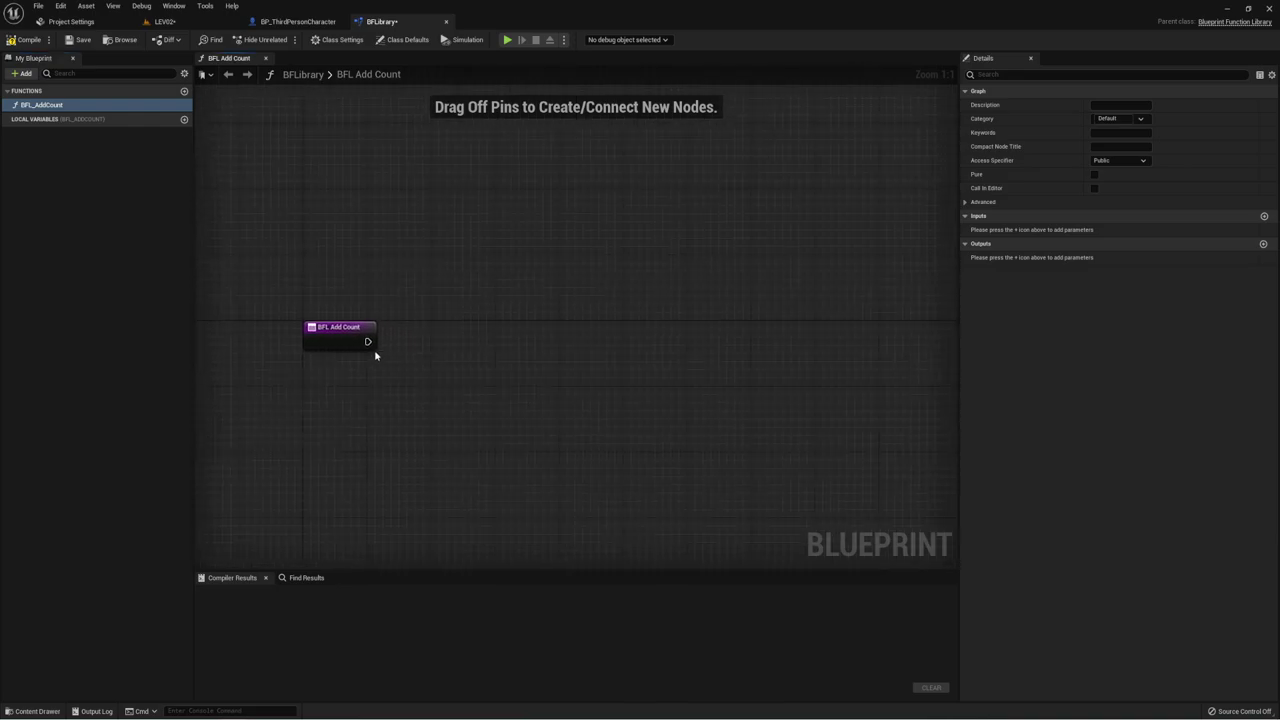
pyautogui.moveTo(385, 276); pyautogui.dragTo(854, 441)
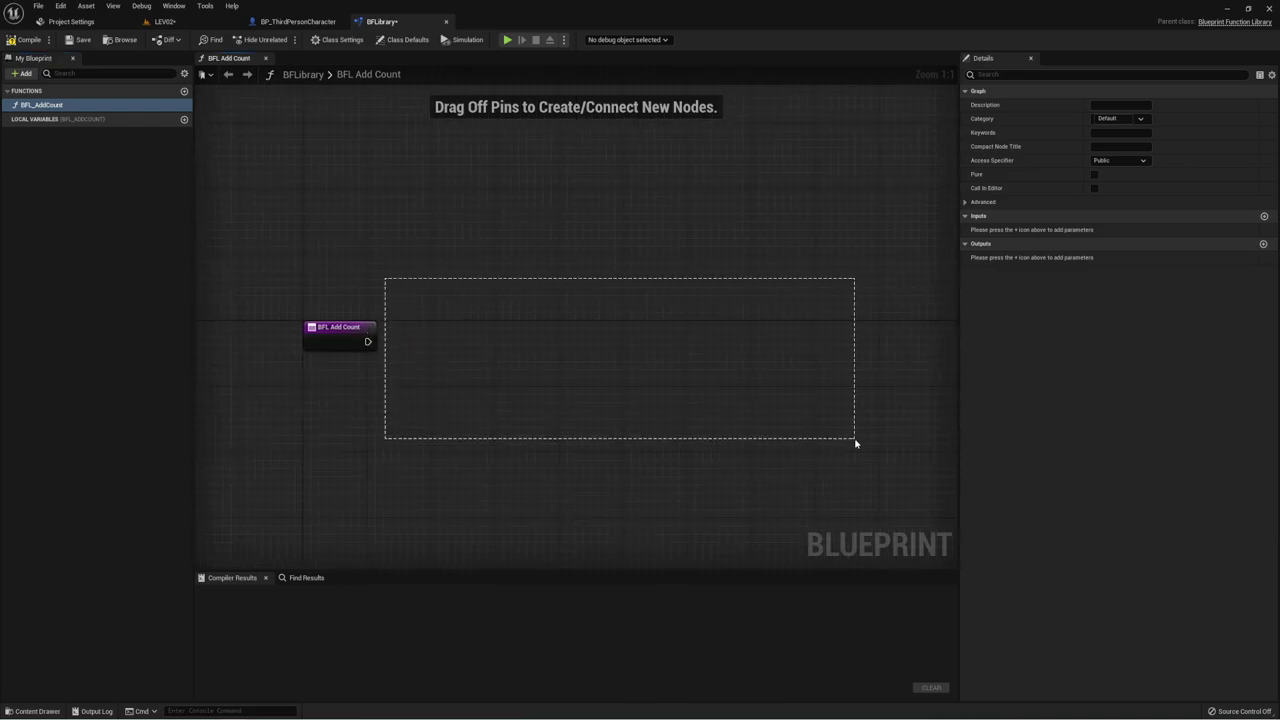
pyautogui.moveTo(570, 365)
pyautogui.mouseDown(button='right')
pyautogui.moveTo(515, 337)
pyautogui.moveTo(535, 352)
pyautogui.mouseUp(button='right')
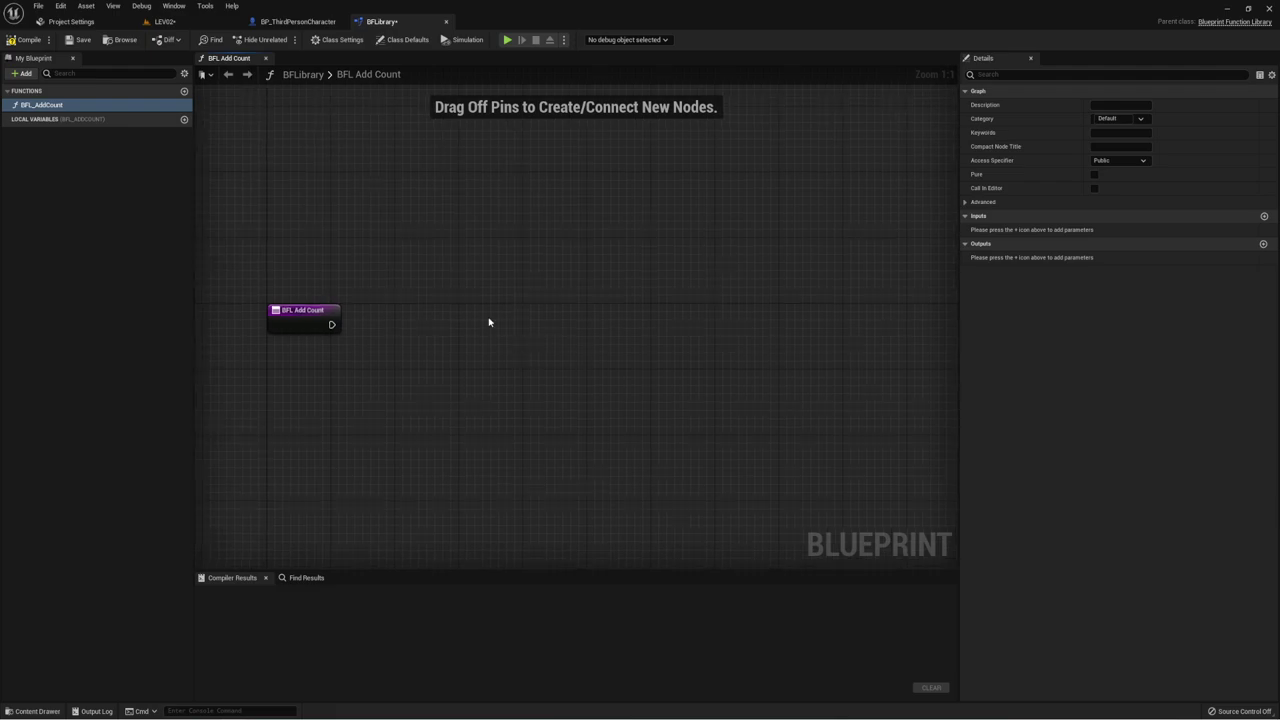
pyautogui.moveTo(462, 332); pyautogui.dragTo(466, 337, button='right')
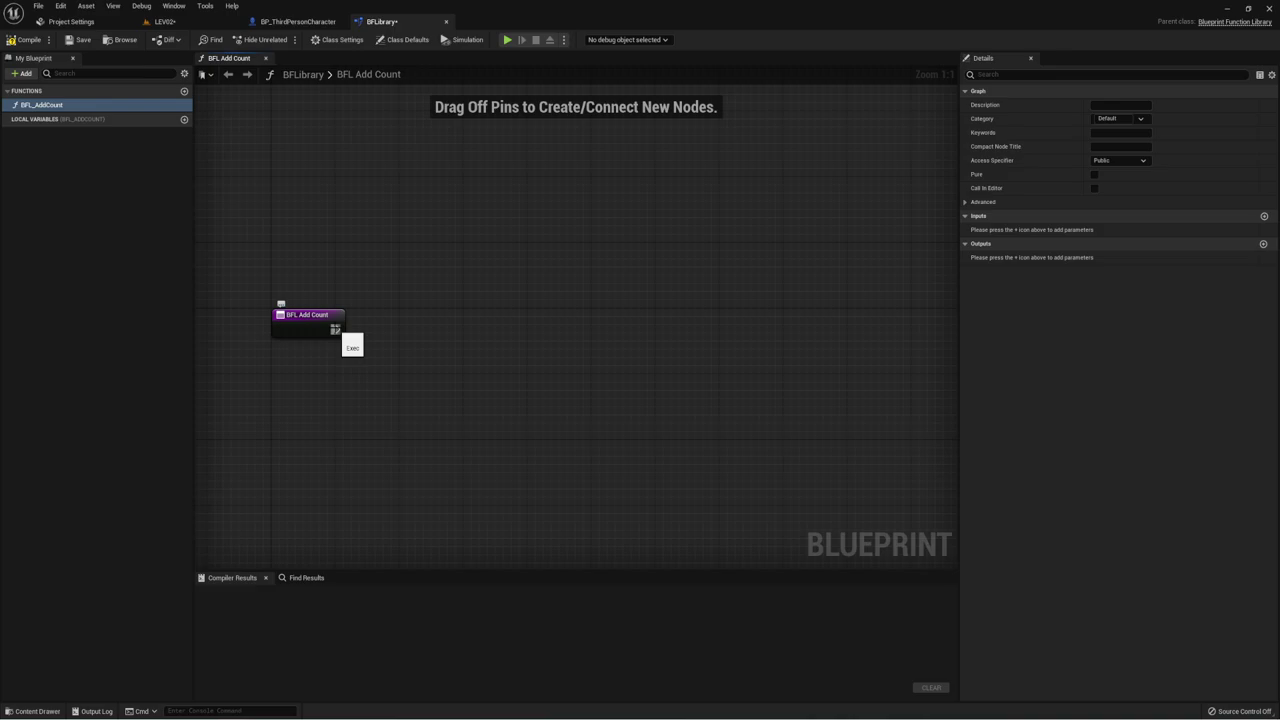
pyautogui.rightClick(335, 330)
pyautogui.moveTo(233, 263)
pyautogui.mouseDown()
pyautogui.moveTo(380, 378)
pyautogui.moveTo(369, 374)
pyautogui.mouseUp()
pyautogui.moveTo(254, 298); pyautogui.dragTo(357, 360)
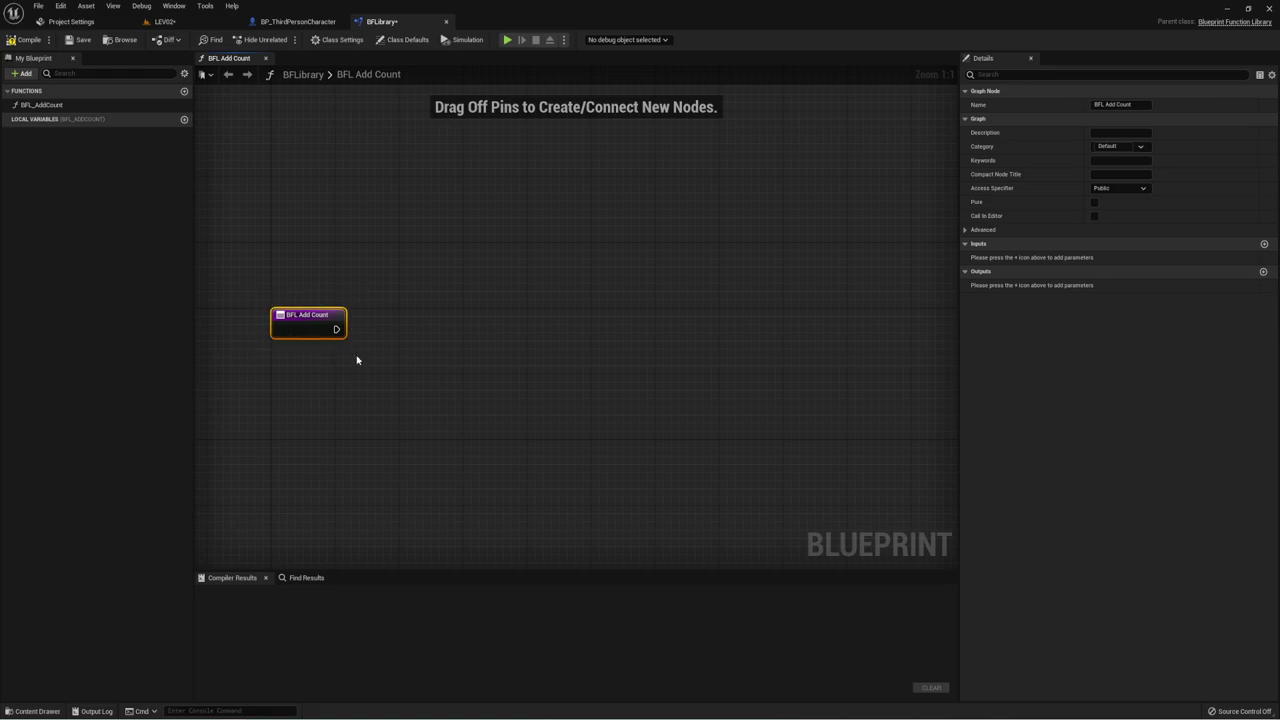
pyautogui.moveTo(246, 307); pyautogui.dragTo(362, 362)
pyautogui.click(271, 19)
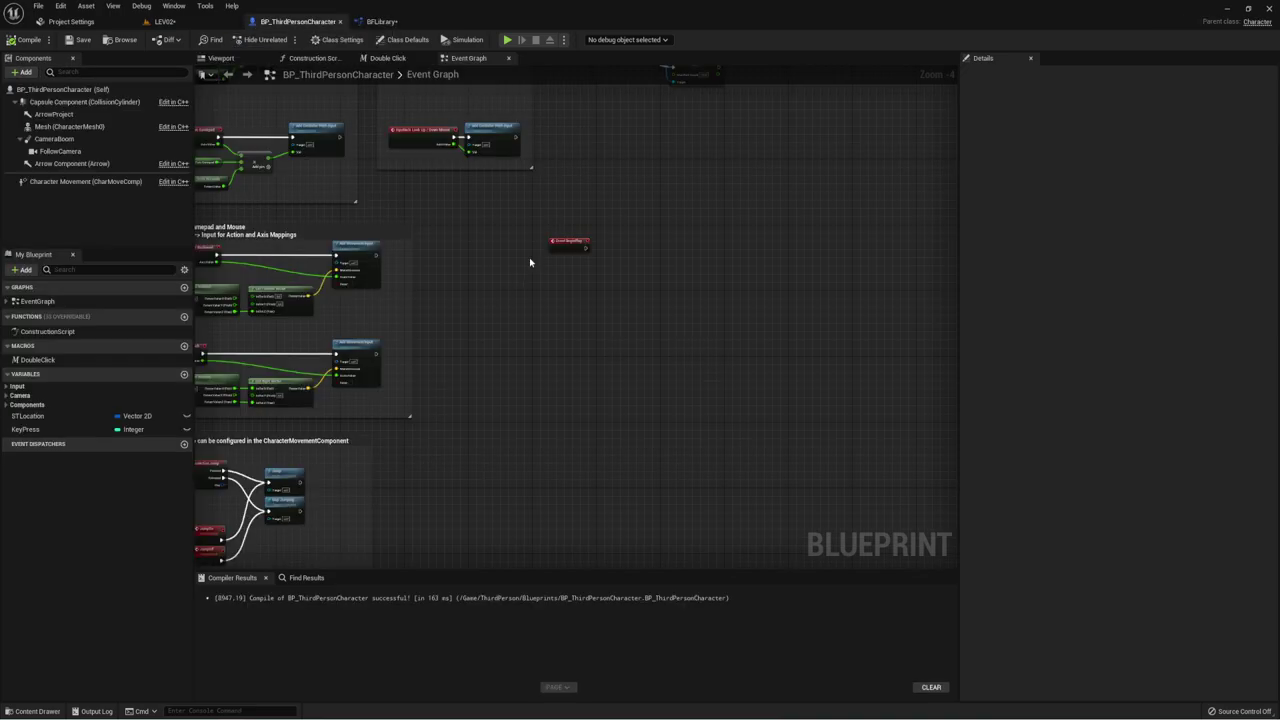
pyautogui.click(165, 21)
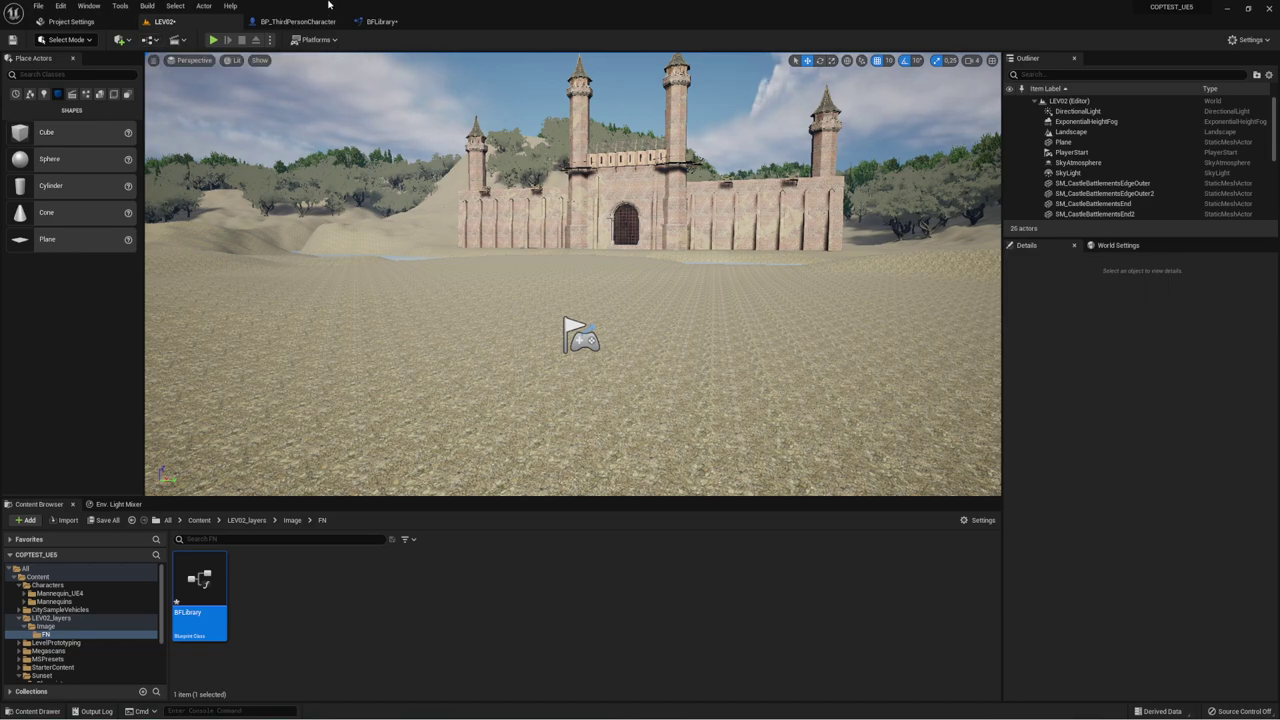
pyautogui.click(394, 24)
pyautogui.moveTo(431, 327)
pyautogui.mouseDown(button='right')
pyautogui.moveTo(586, 382)
pyautogui.moveTo(428, 314)
pyautogui.mouseUp(button='right')
pyautogui.rightClick(325, 306)
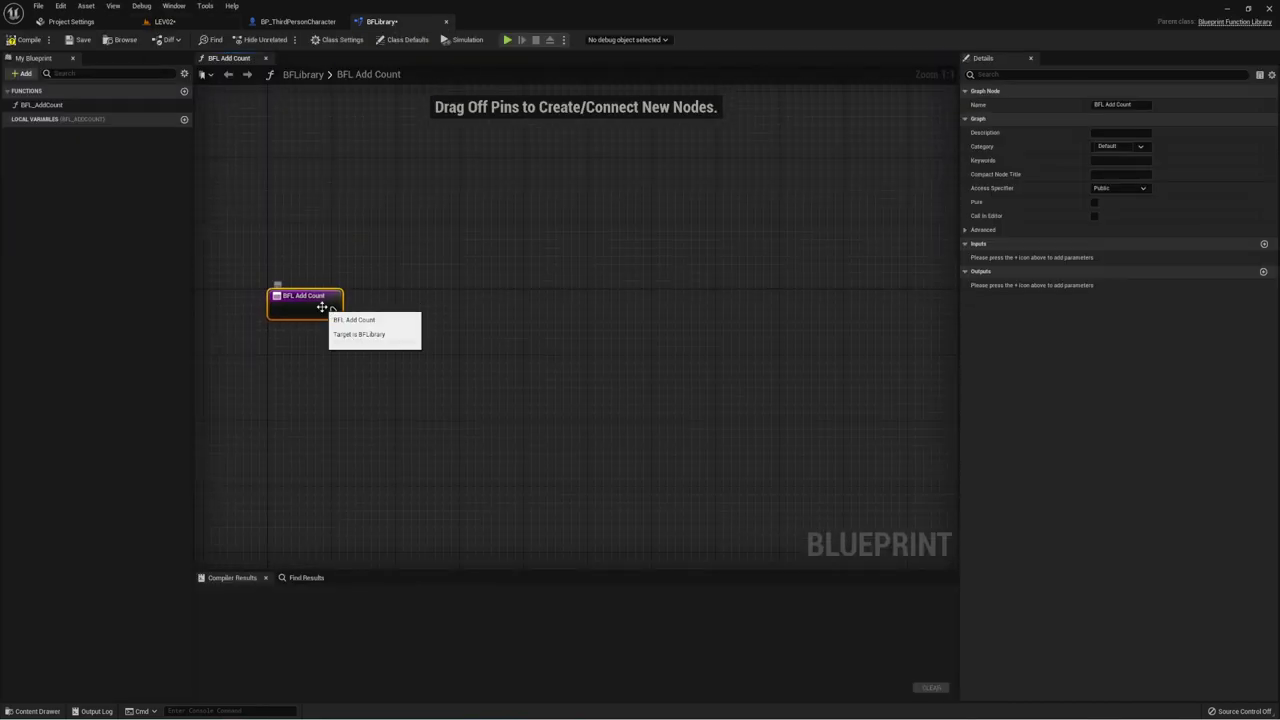
pyautogui.click(334, 311)
pyautogui.moveTo(332, 311); pyautogui.dragTo(433, 302)
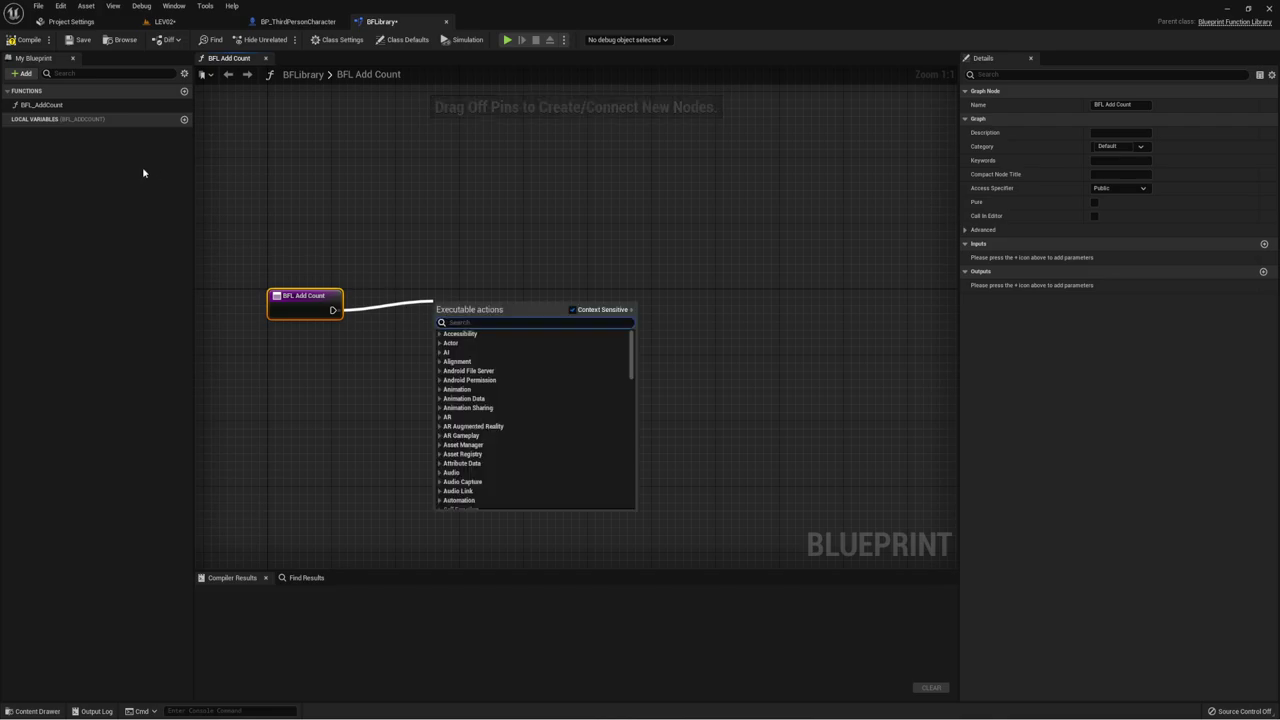
pyautogui.click(57, 138)
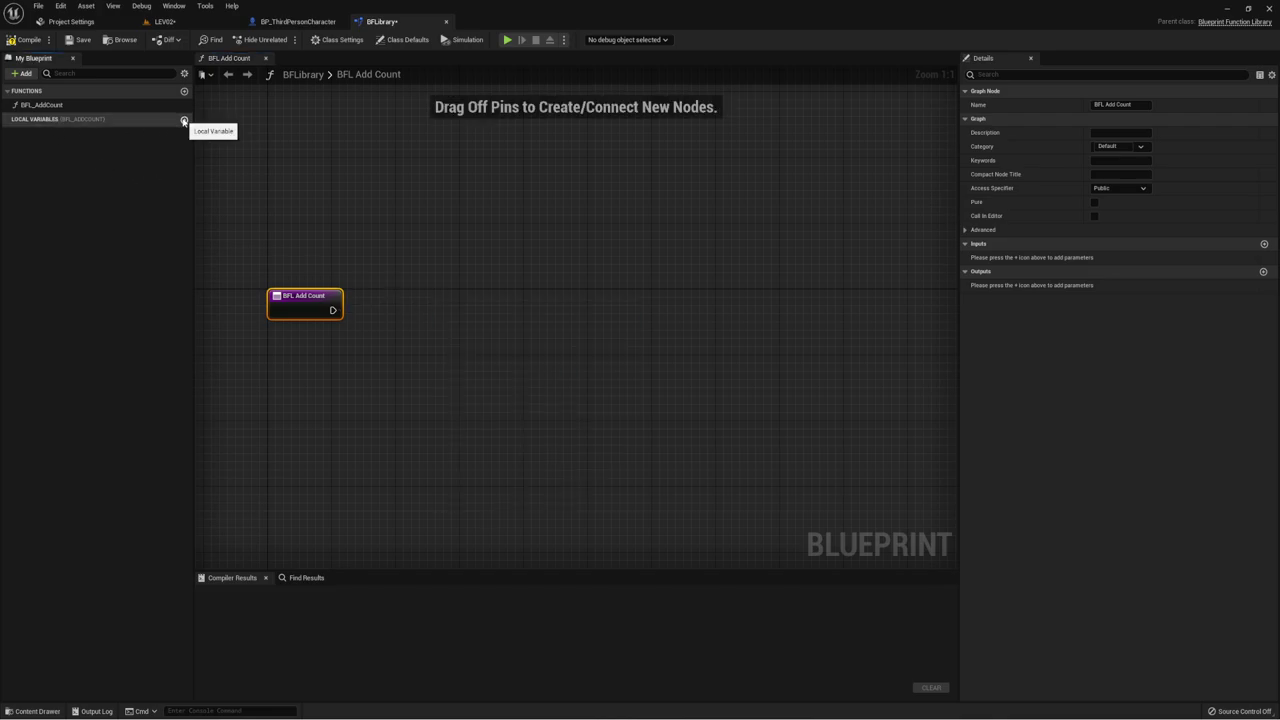
# Step: Add a local variable named Count with type Integer
pyautogui.click(184, 119)
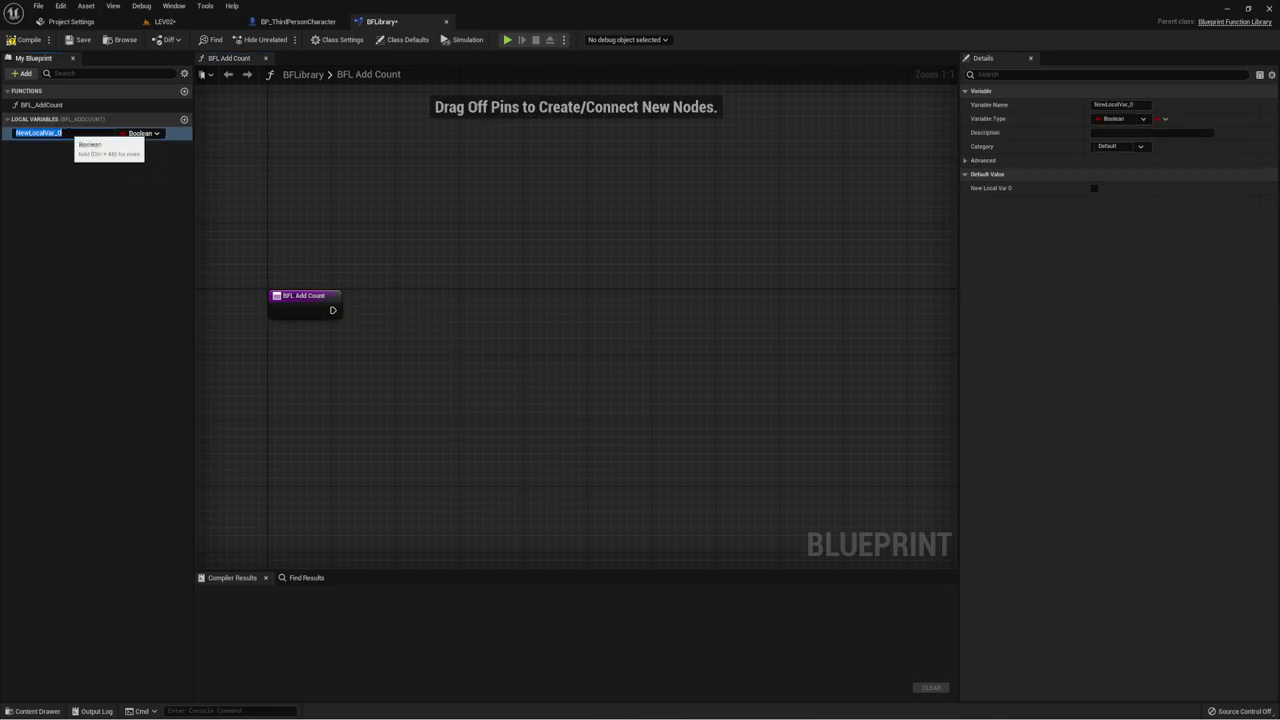
pyautogui.write('Count')
pyautogui.press('Return')
pyautogui.click(120, 134)
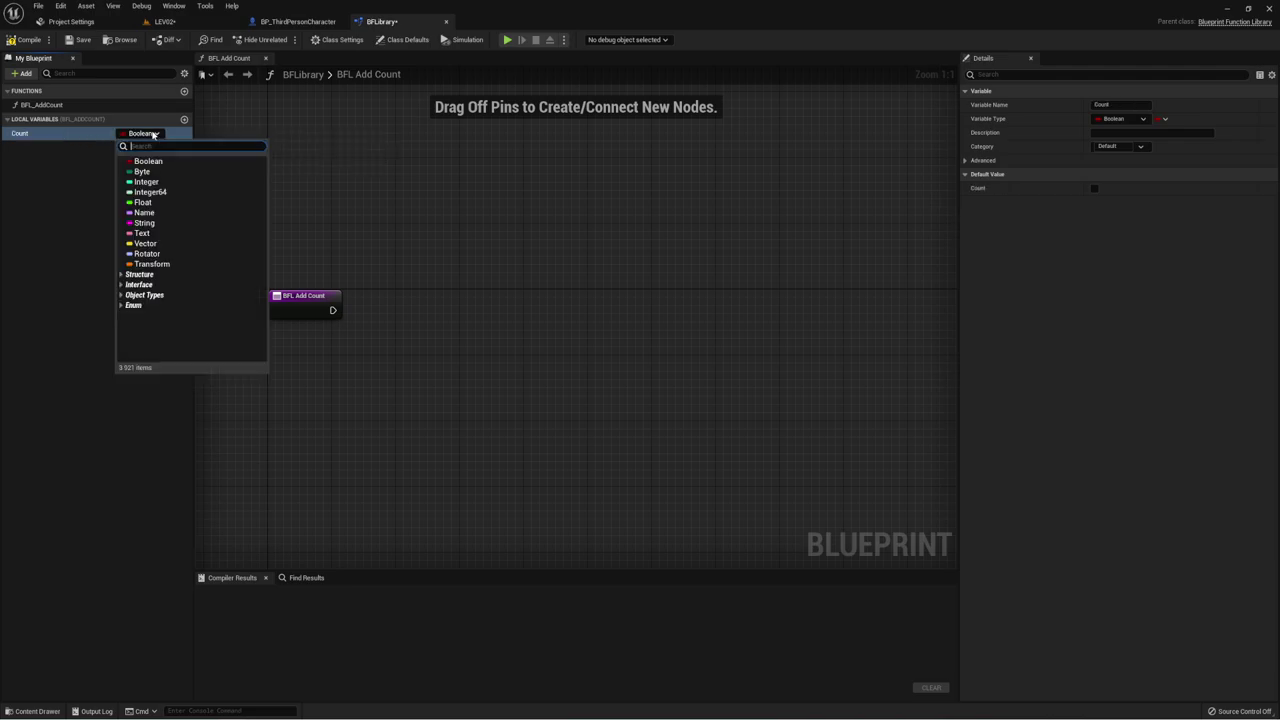
pyautogui.click(132, 181)
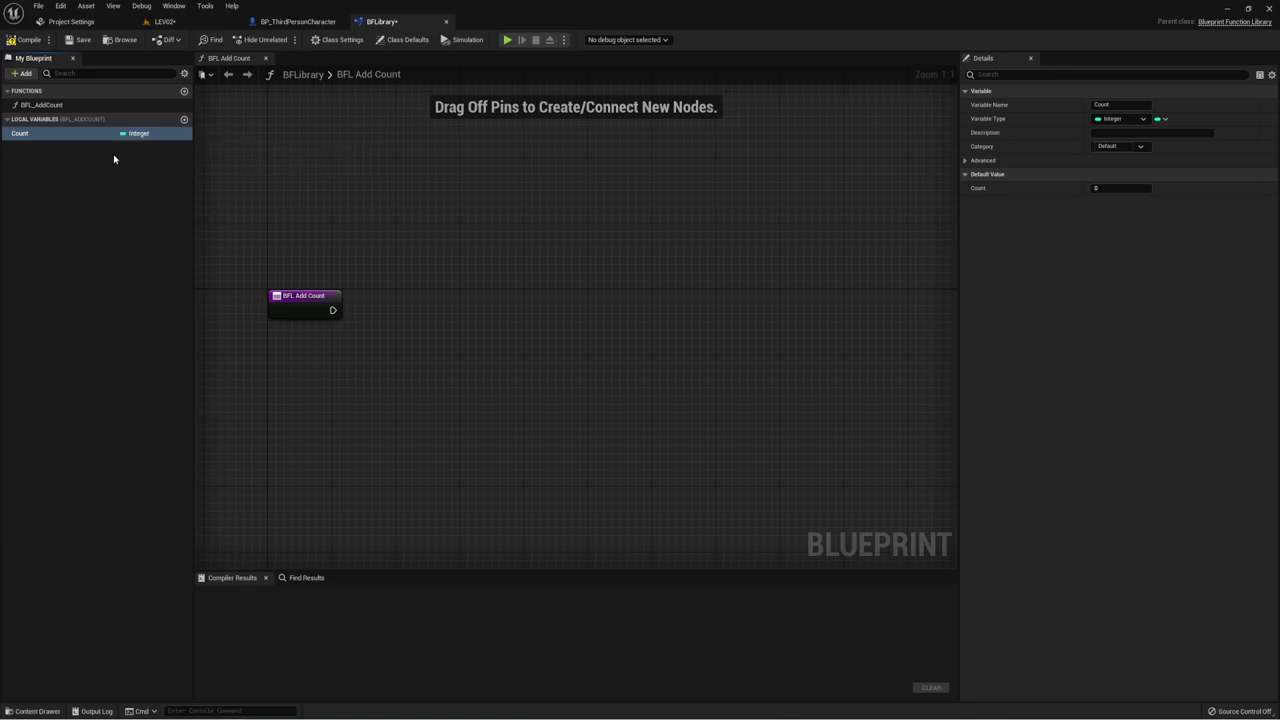
# Step: Set Count's default value to 5 and delete the stray SET Count nodes
pyautogui.moveTo(24, 134); pyautogui.dragTo(332, 311)
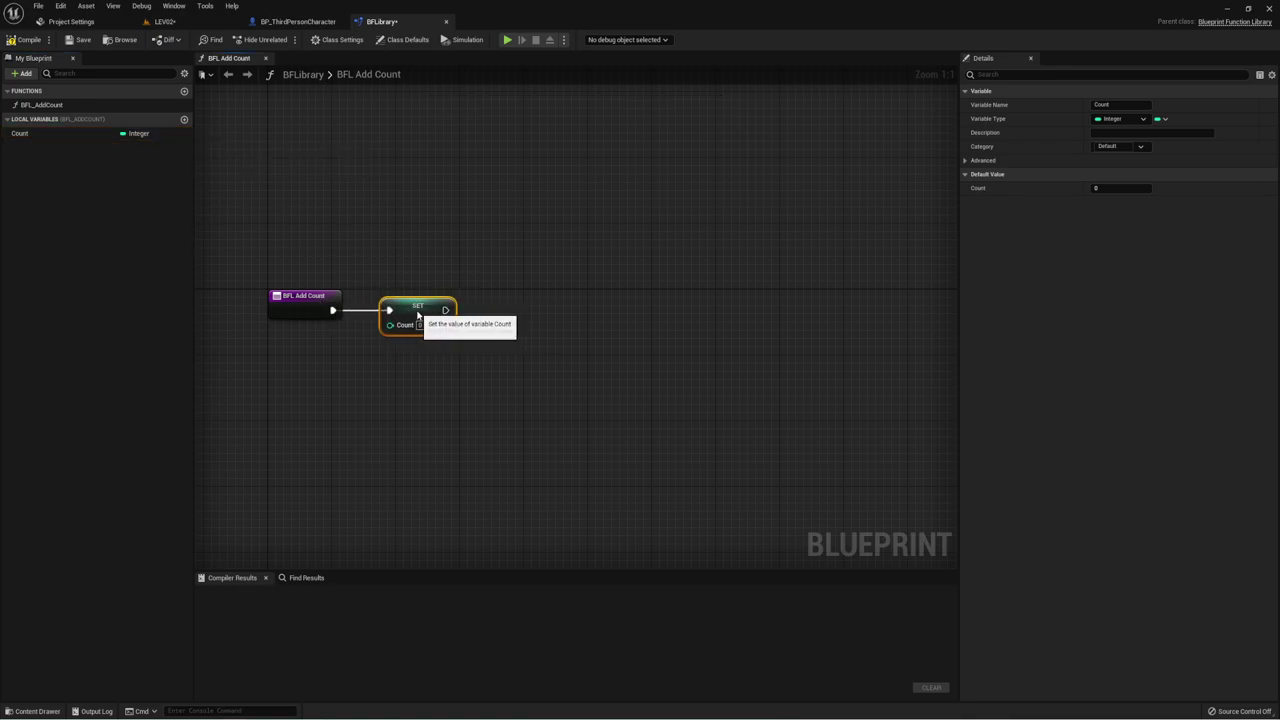
pyautogui.press('Delete')
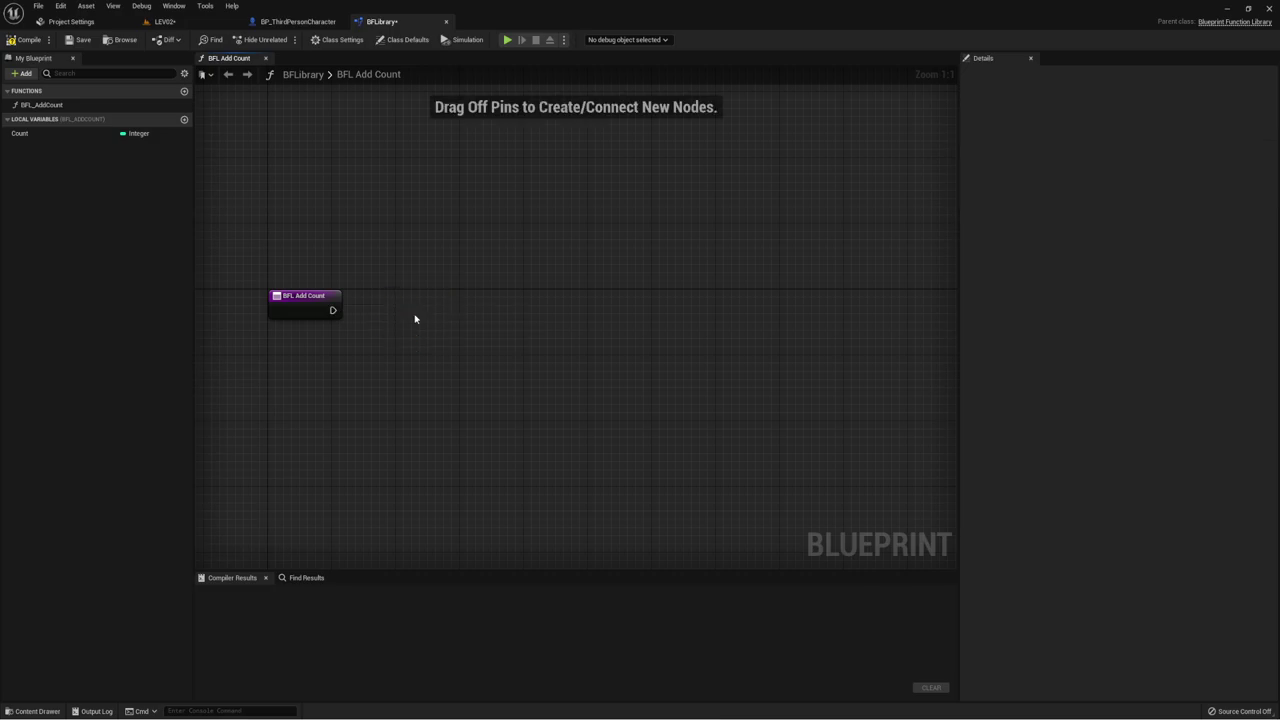
pyautogui.click(30, 133)
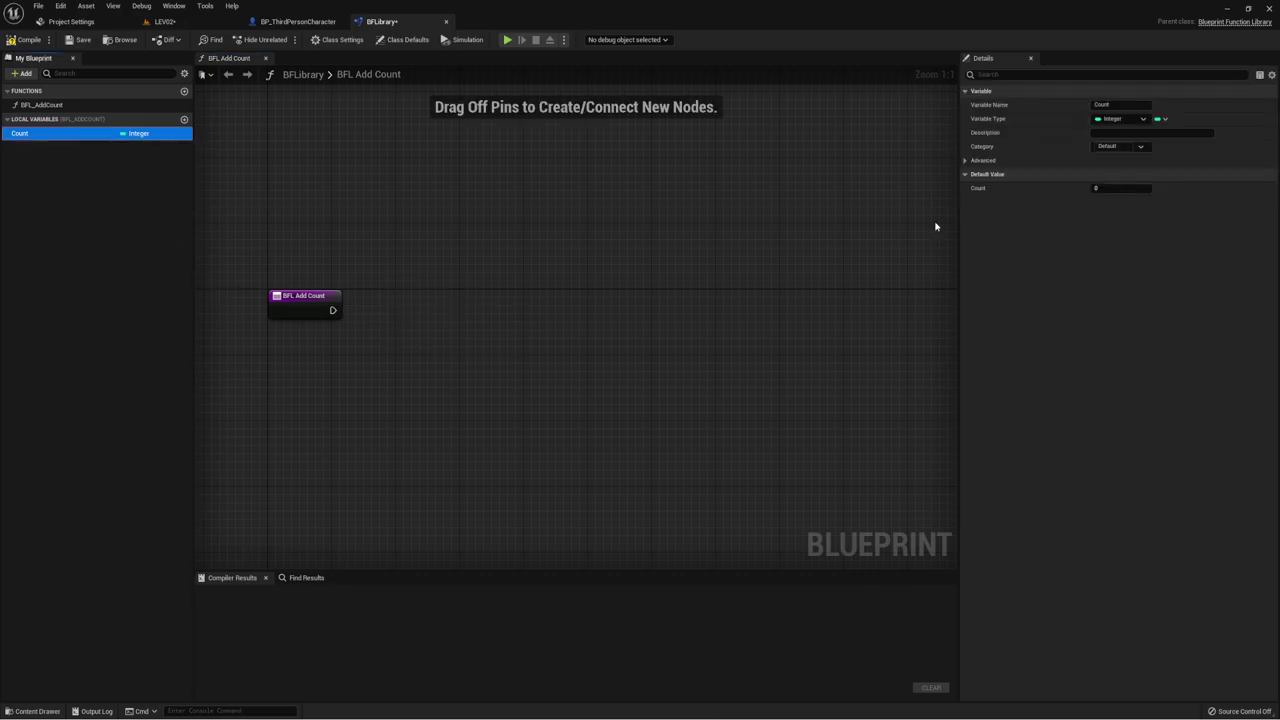
pyautogui.click(1099, 187)
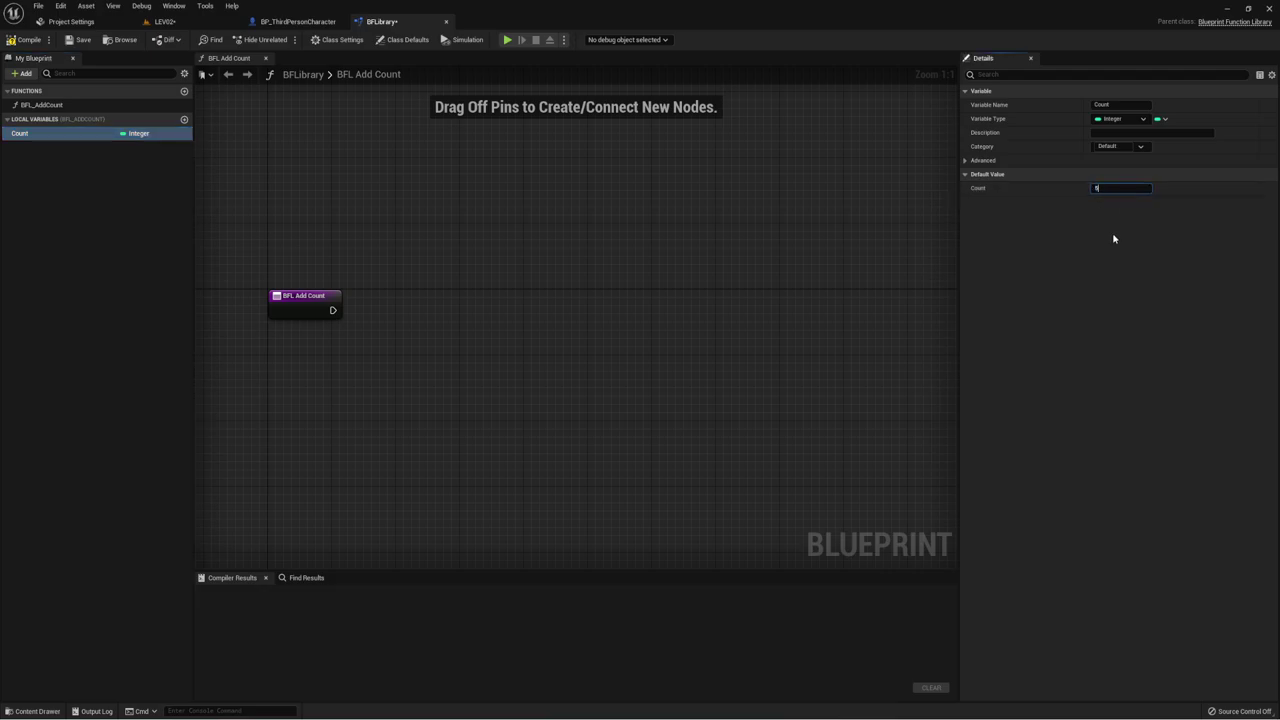
pyautogui.press('Return')
pyautogui.keyDown('alt'); pyautogui.moveTo(58, 141); pyautogui.dragTo(303, 350); pyautogui.keyUp('alt')
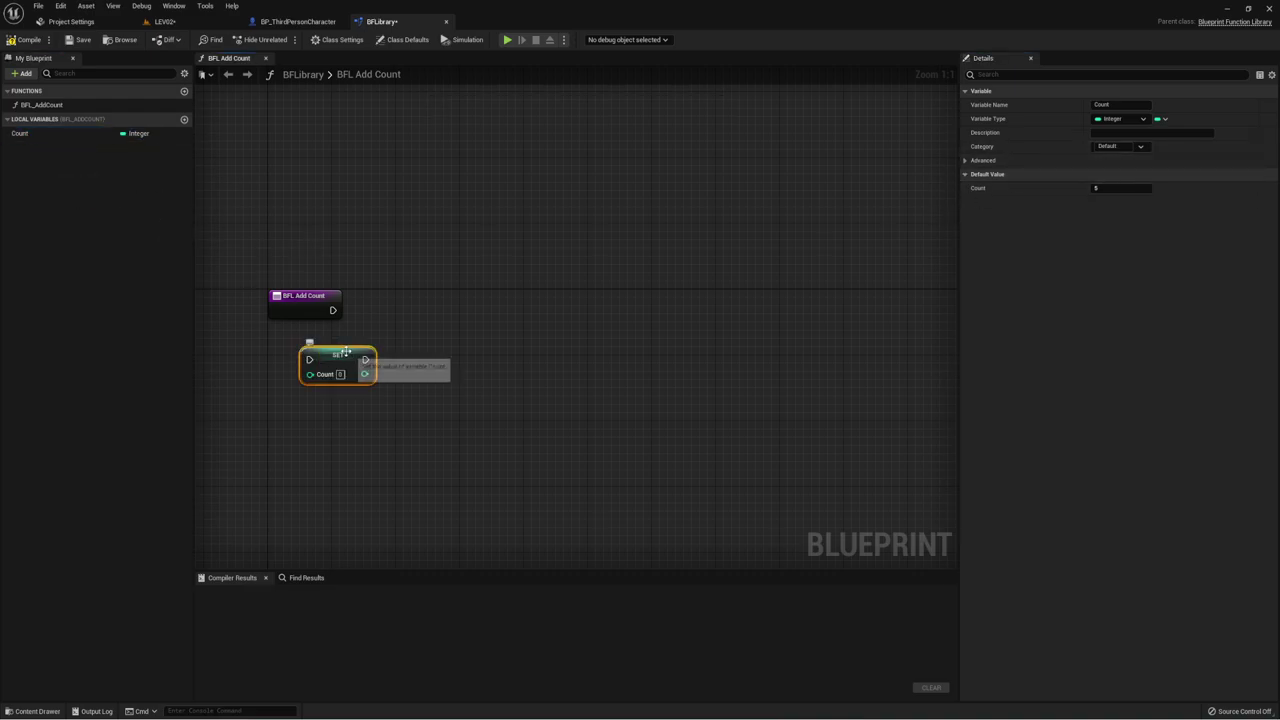
pyautogui.press('Delete')
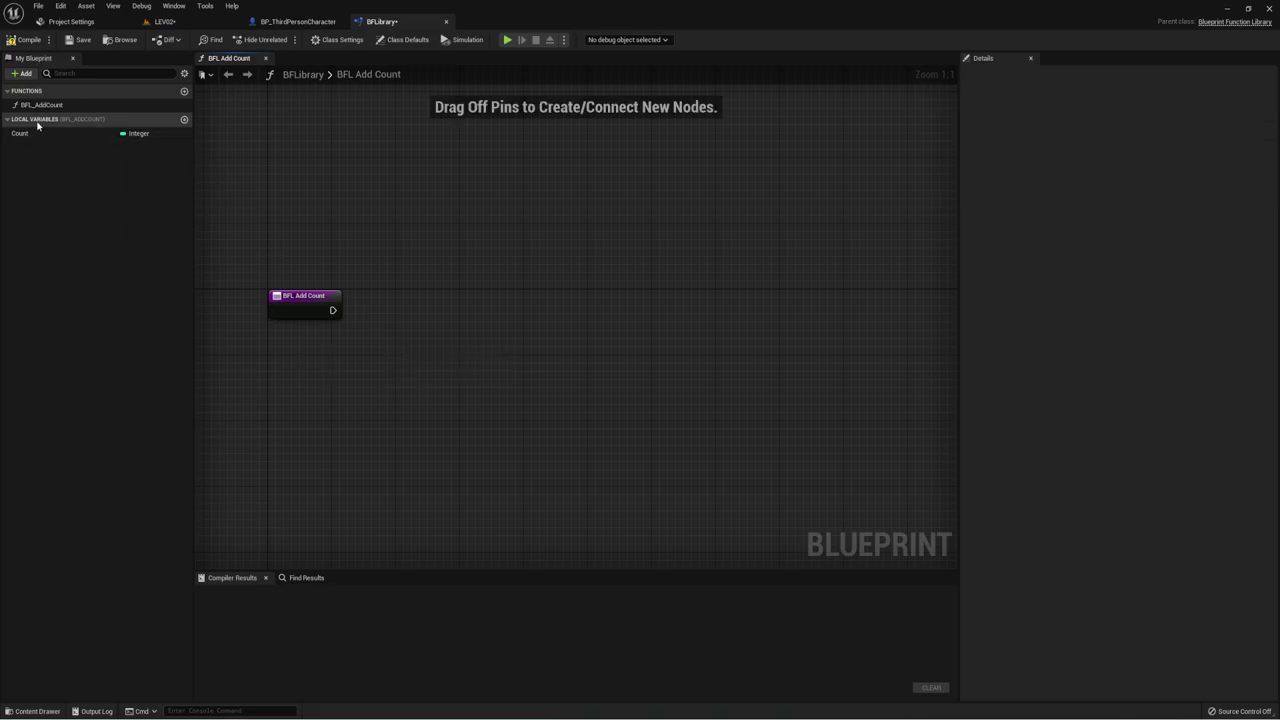
# Step: Place a Count getter and feed it into an integer Add (+) node
pyautogui.keyDown('ctrl'); pyautogui.moveTo(37, 131); pyautogui.dragTo(282, 346); pyautogui.keyUp('ctrl')
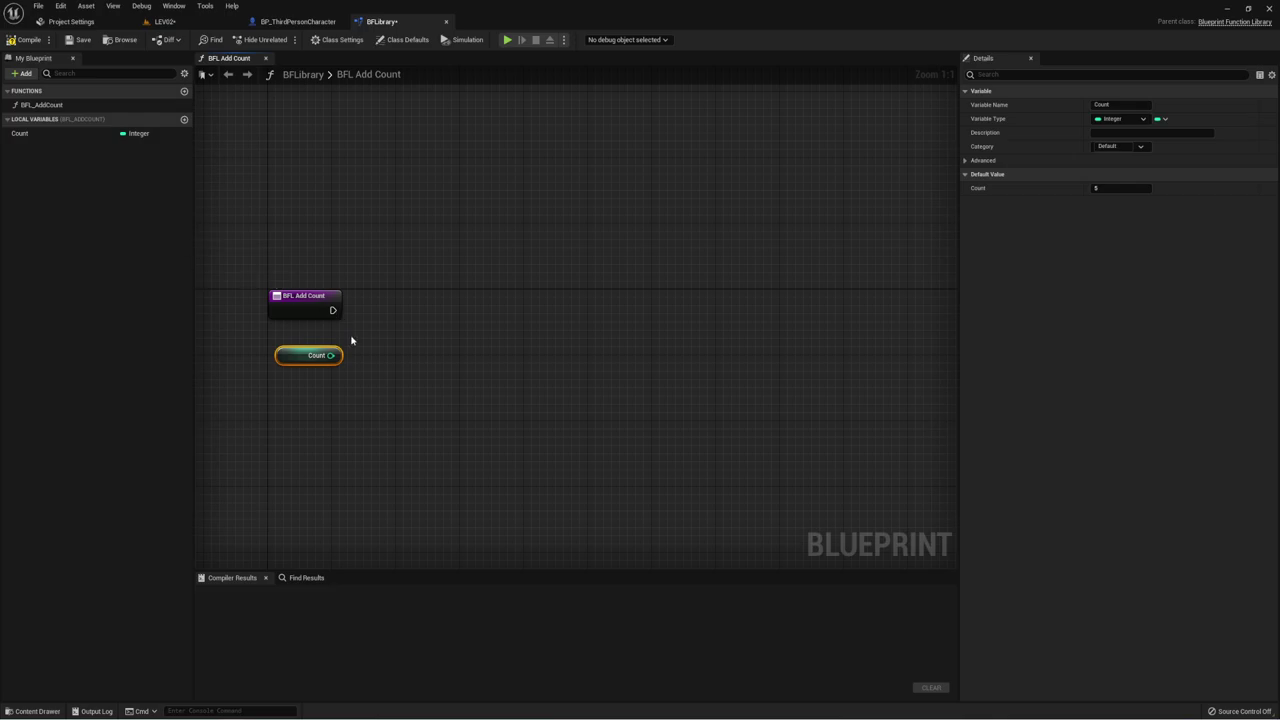
pyautogui.moveTo(322, 355); pyautogui.dragTo(381, 345)
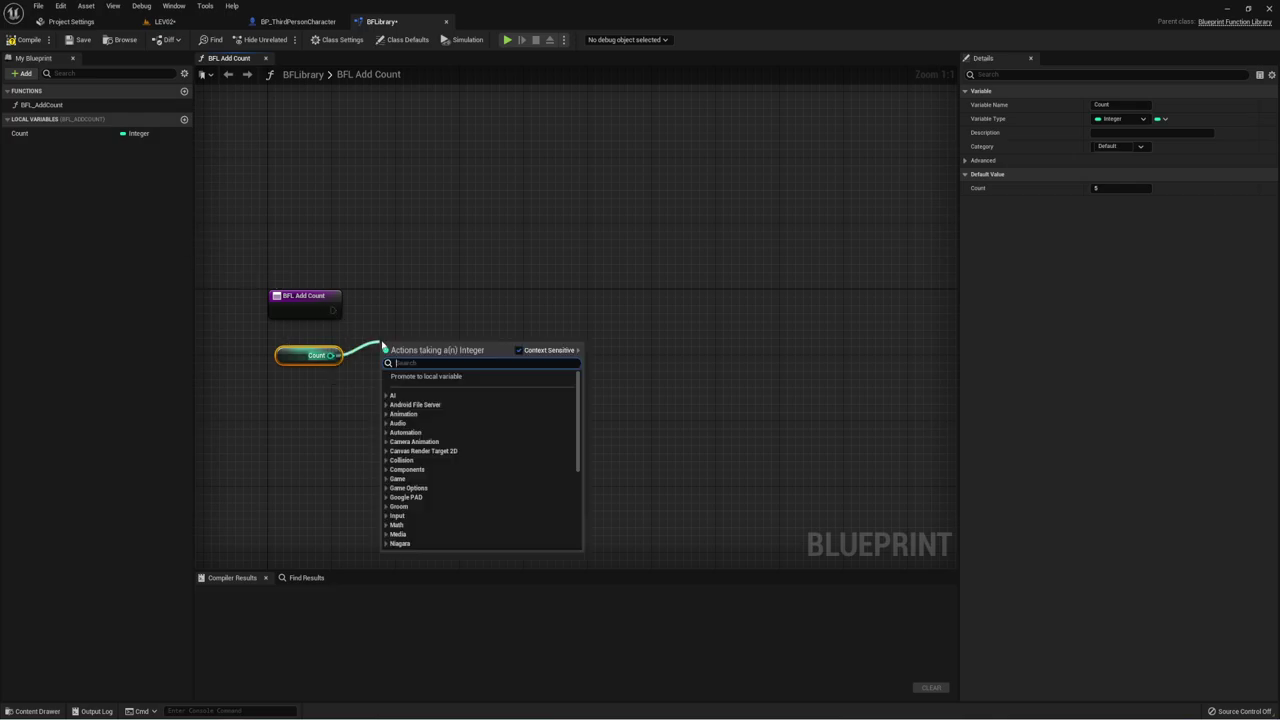
pyautogui.write('+')
pyautogui.click(416, 426)
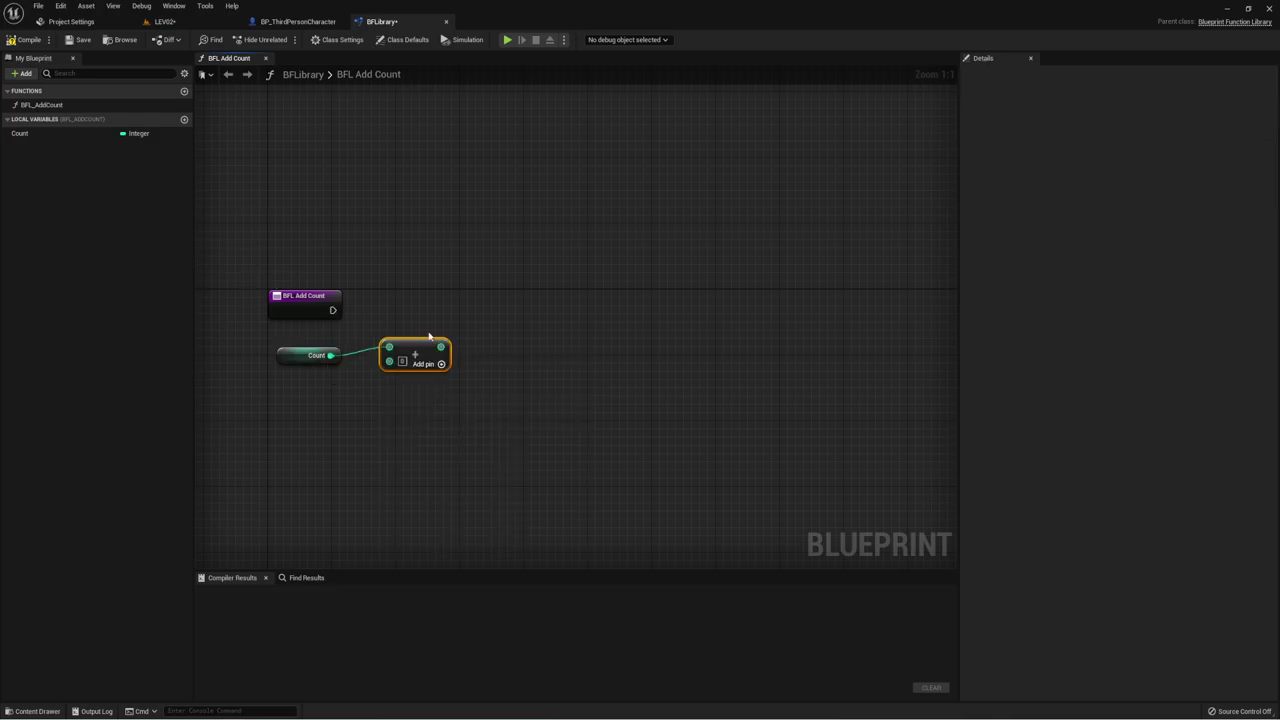
# Step: Add a SET Count node run from the function entry and fed by the Add result
pyautogui.moveTo(34, 133)
pyautogui.mouseDown()
pyautogui.moveTo(381, 237)
pyautogui.moveTo(436, 291)
pyautogui.moveTo(333, 310)
pyautogui.mouseUp()
pyautogui.moveTo(474, 298); pyautogui.dragTo(506, 306)
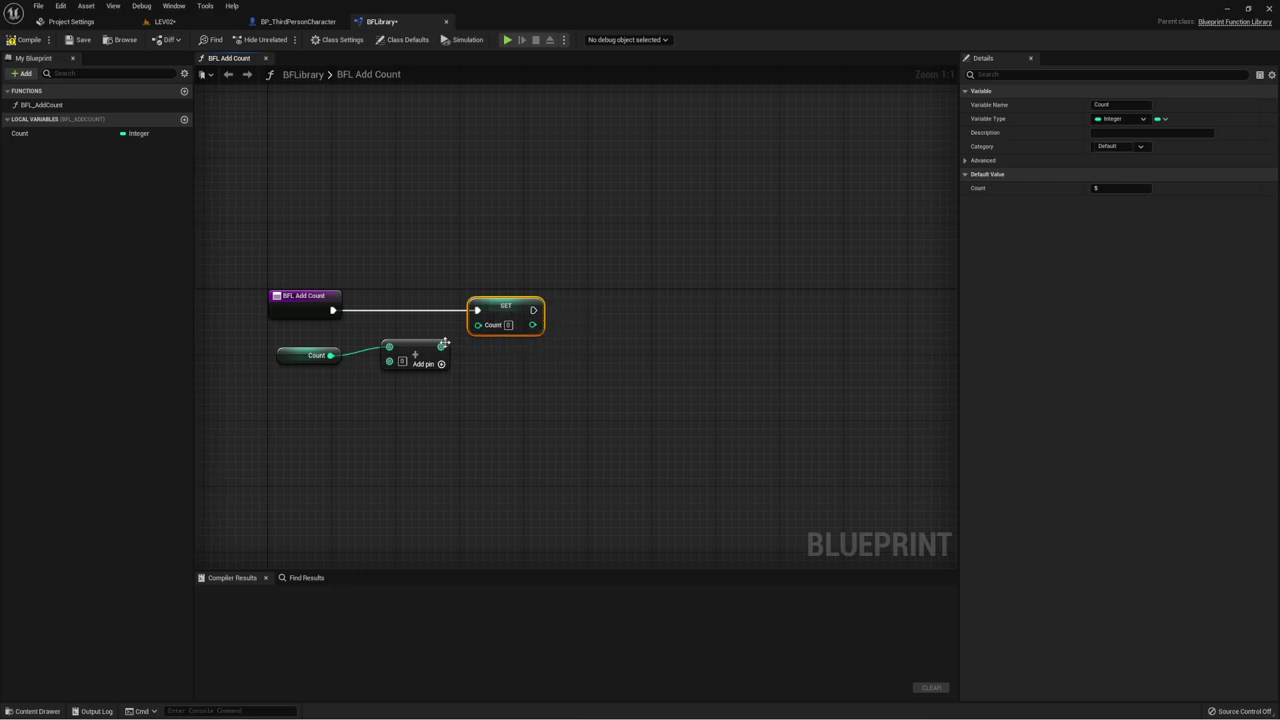
pyautogui.moveTo(441, 346); pyautogui.dragTo(478, 325)
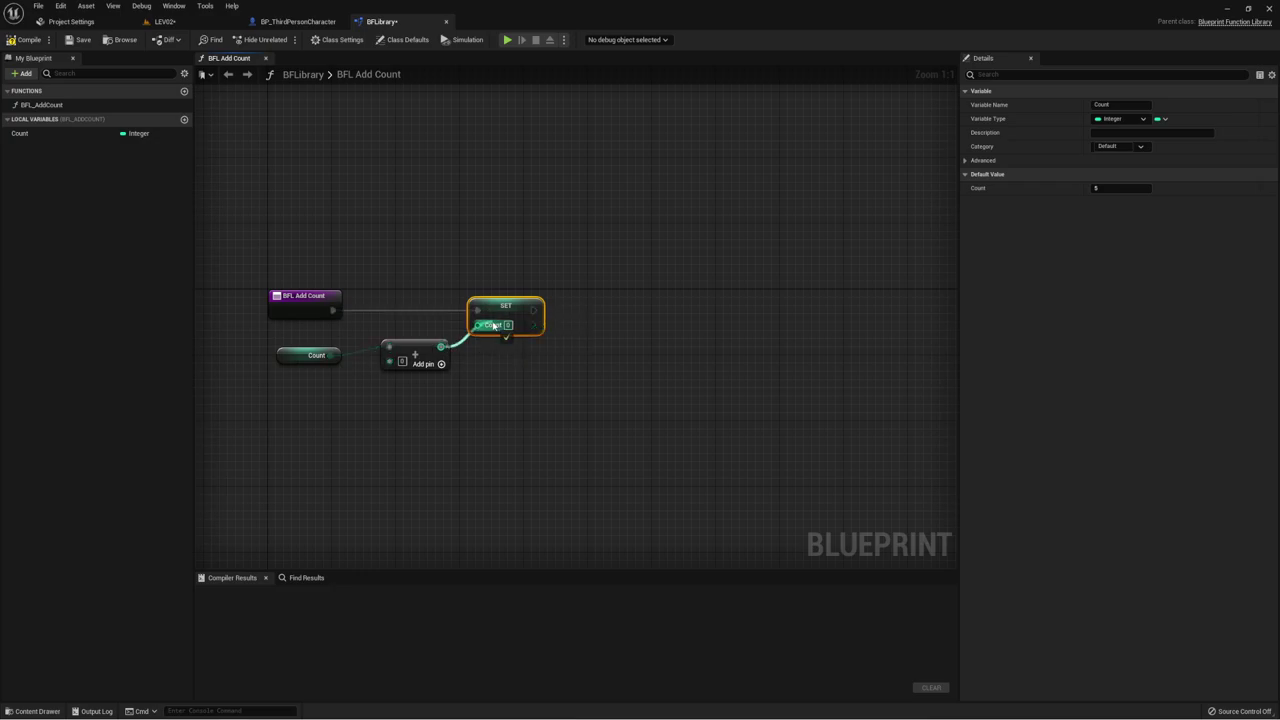
pyautogui.click(426, 380)
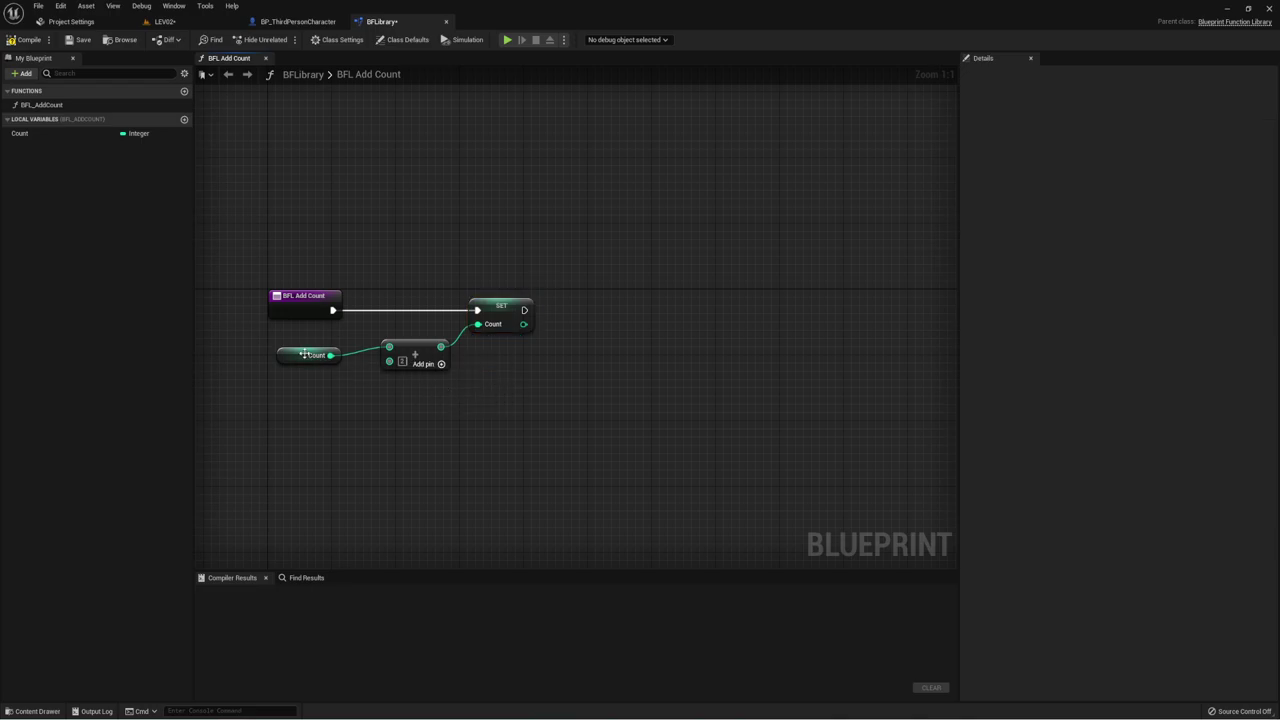
pyautogui.moveTo(524, 310); pyautogui.dragTo(631, 314)
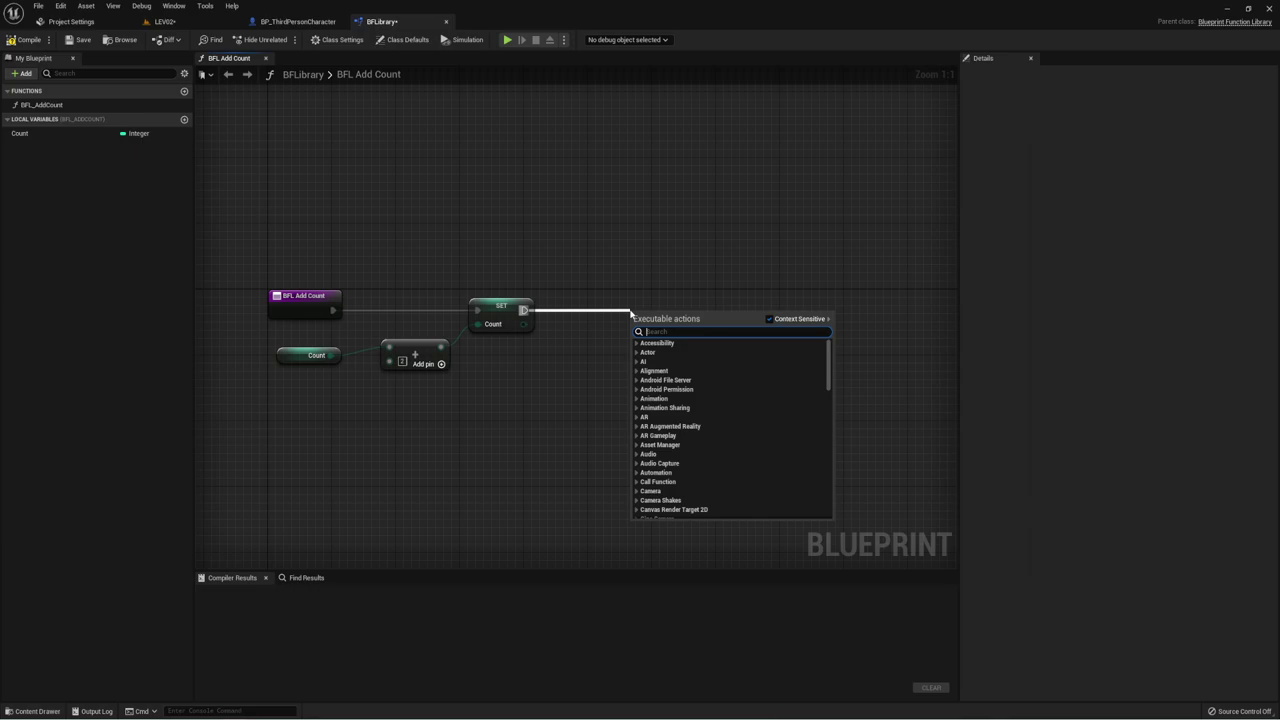
# Step: Add a Print String after SET Count that prints the new Count through a string conversion
pyautogui.write('print')
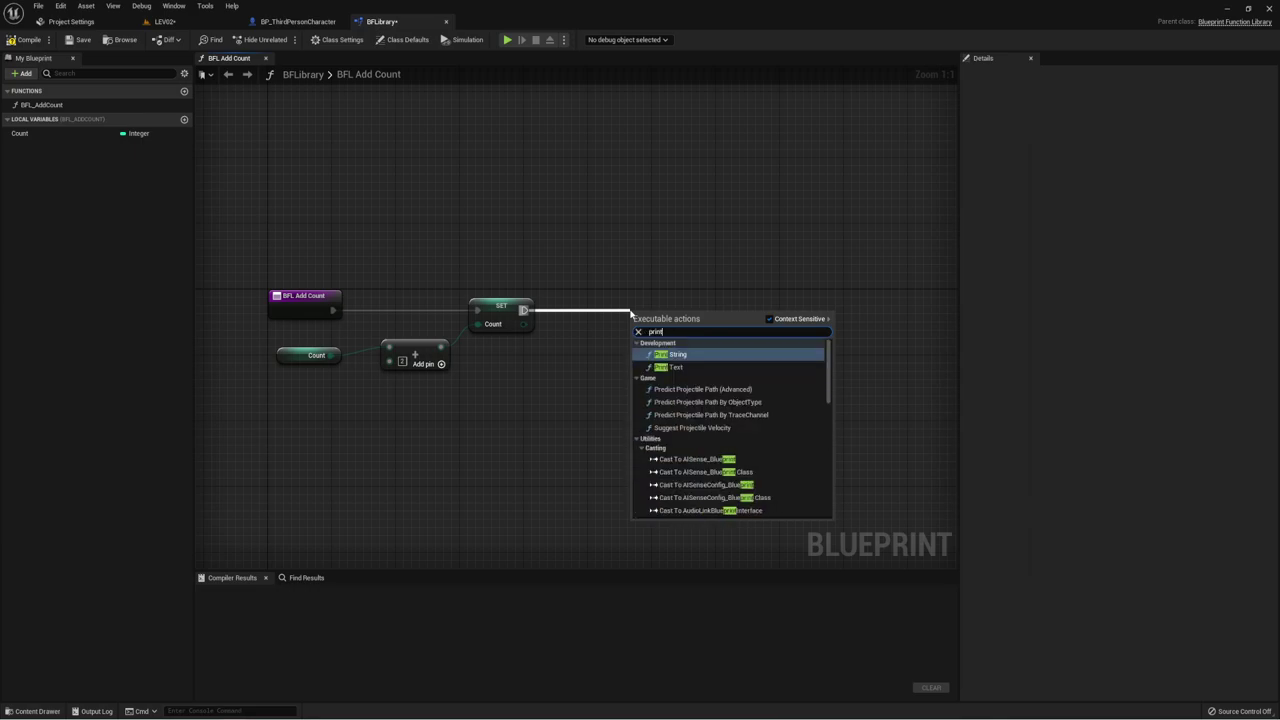
pyautogui.click(663, 355)
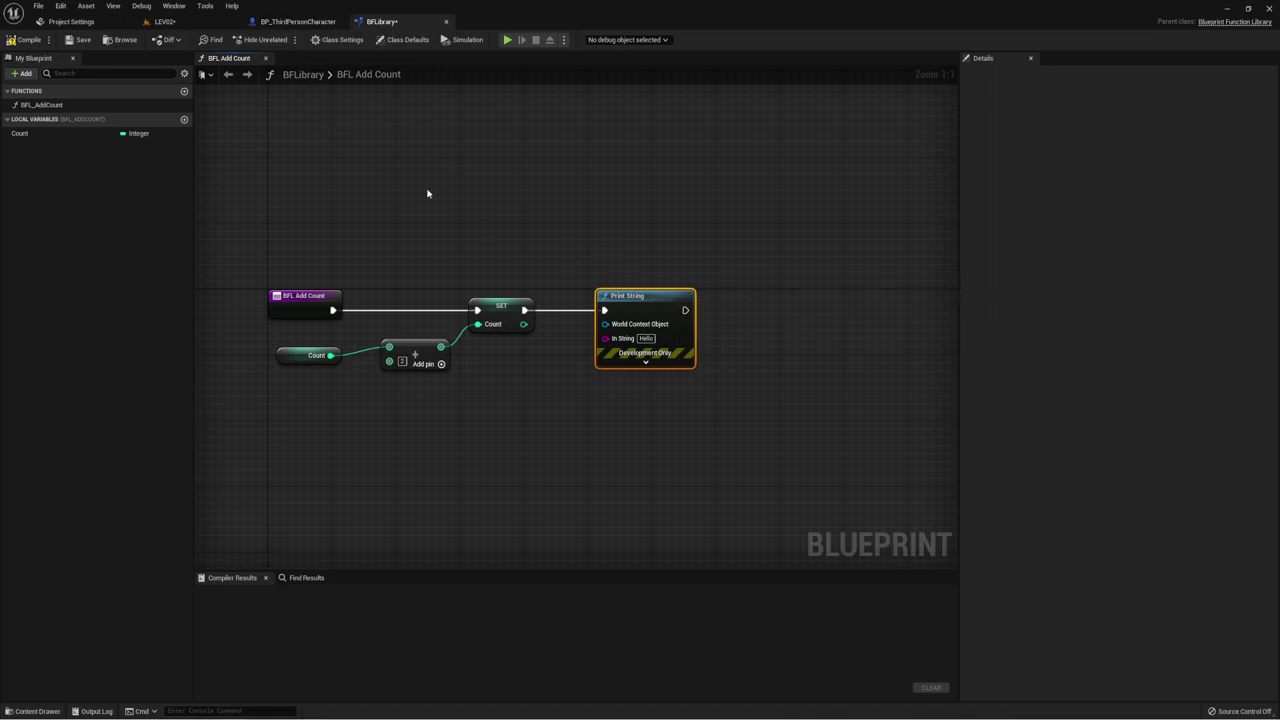
pyautogui.moveTo(522, 324)
pyautogui.mouseDown()
pyautogui.moveTo(605, 338)
pyautogui.moveTo(562, 350)
pyautogui.mouseUp()
pyautogui.click(558, 417)
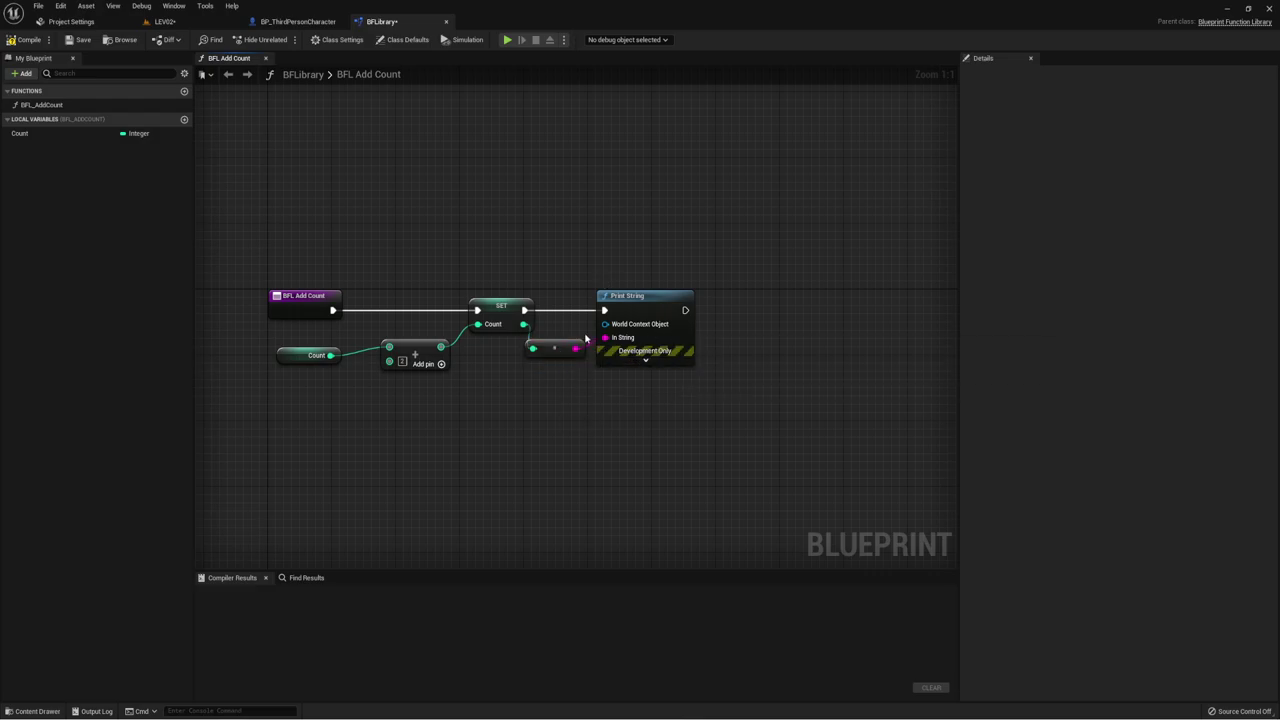
pyautogui.moveTo(332, 254); pyautogui.dragTo(583, 416)
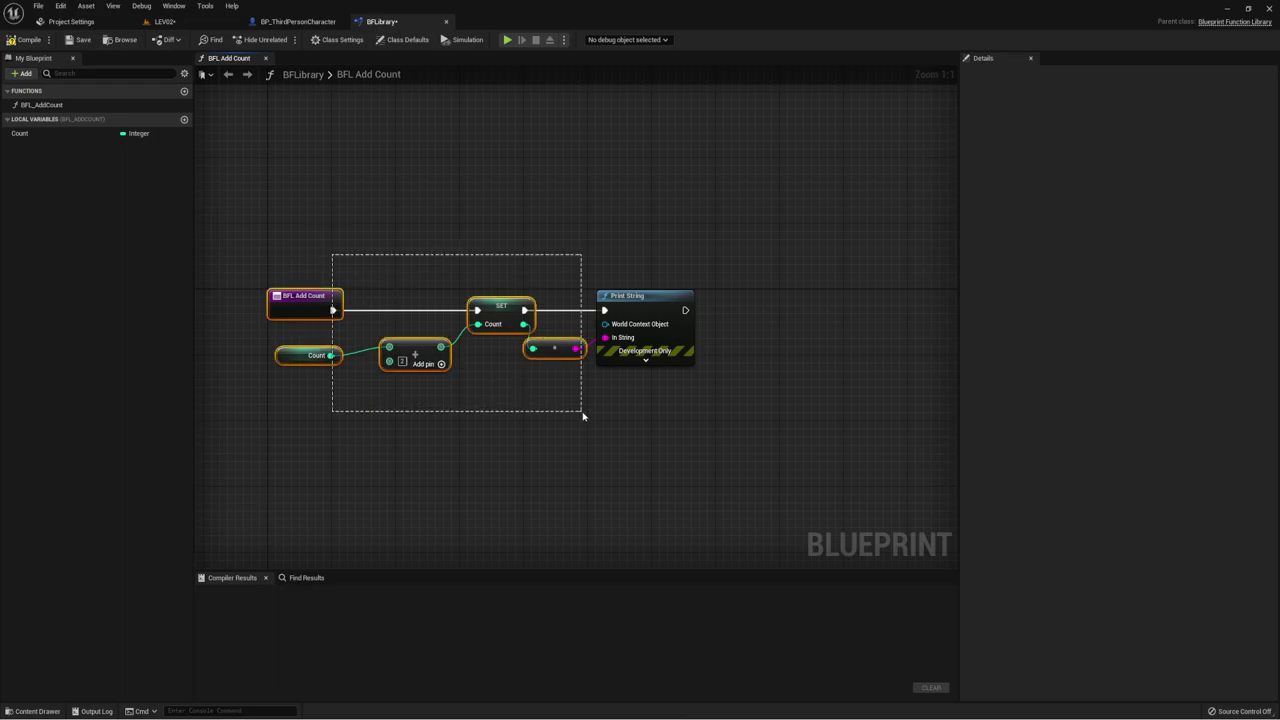
pyautogui.moveTo(543, 426); pyautogui.dragTo(372, 362, button='right')
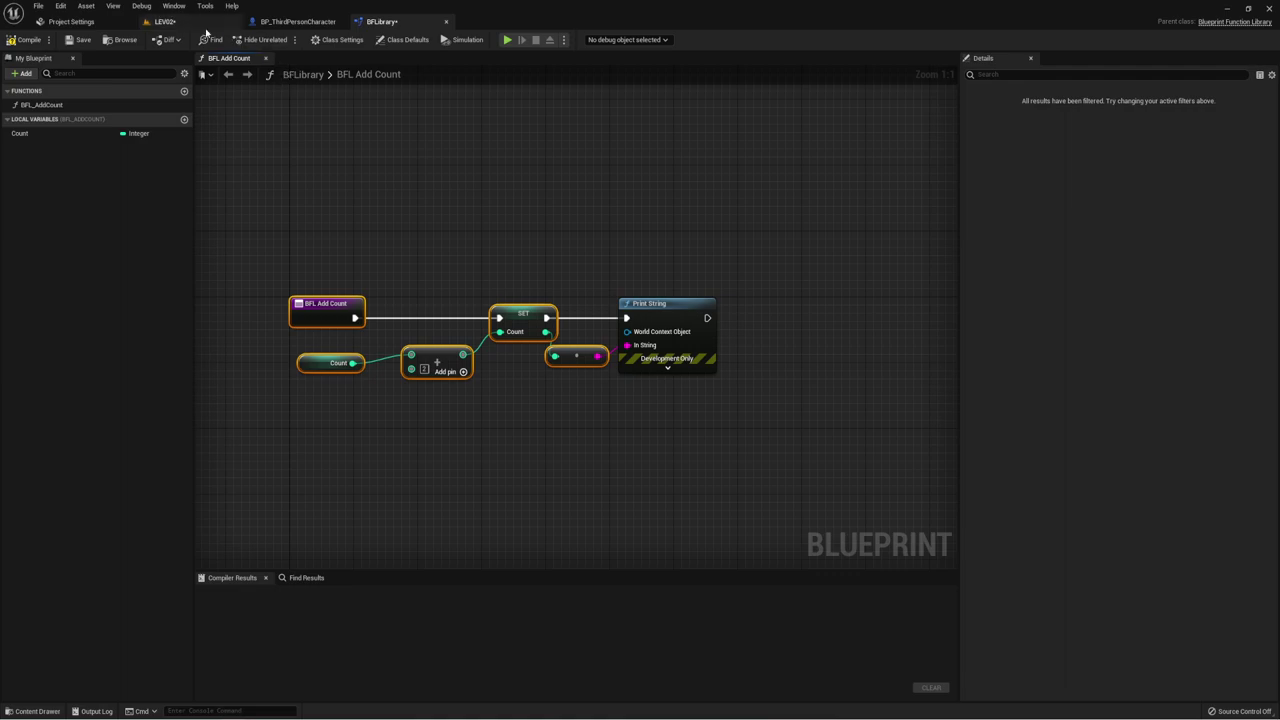
pyautogui.click(297, 21)
# Step: Add an X key input event to the character's Event Graph
pyautogui.scroll(3, 492, 341)
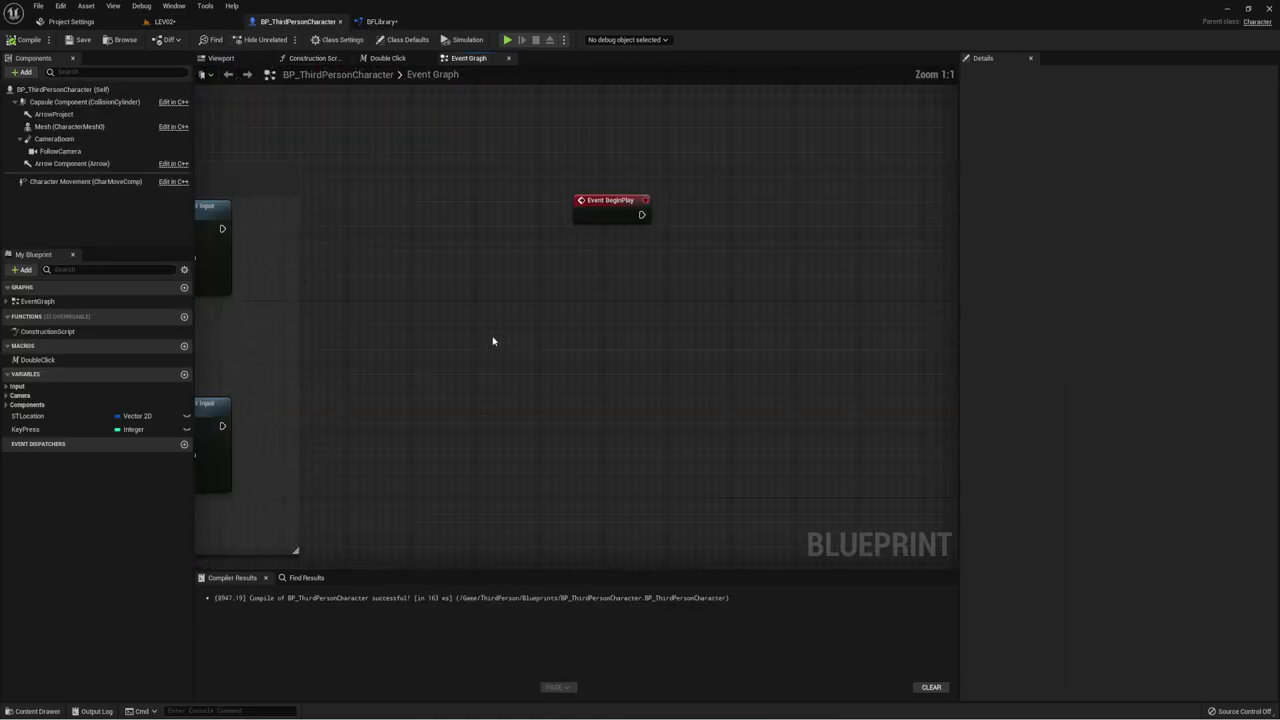
pyautogui.rightClick(512, 318)
pyautogui.write('x')
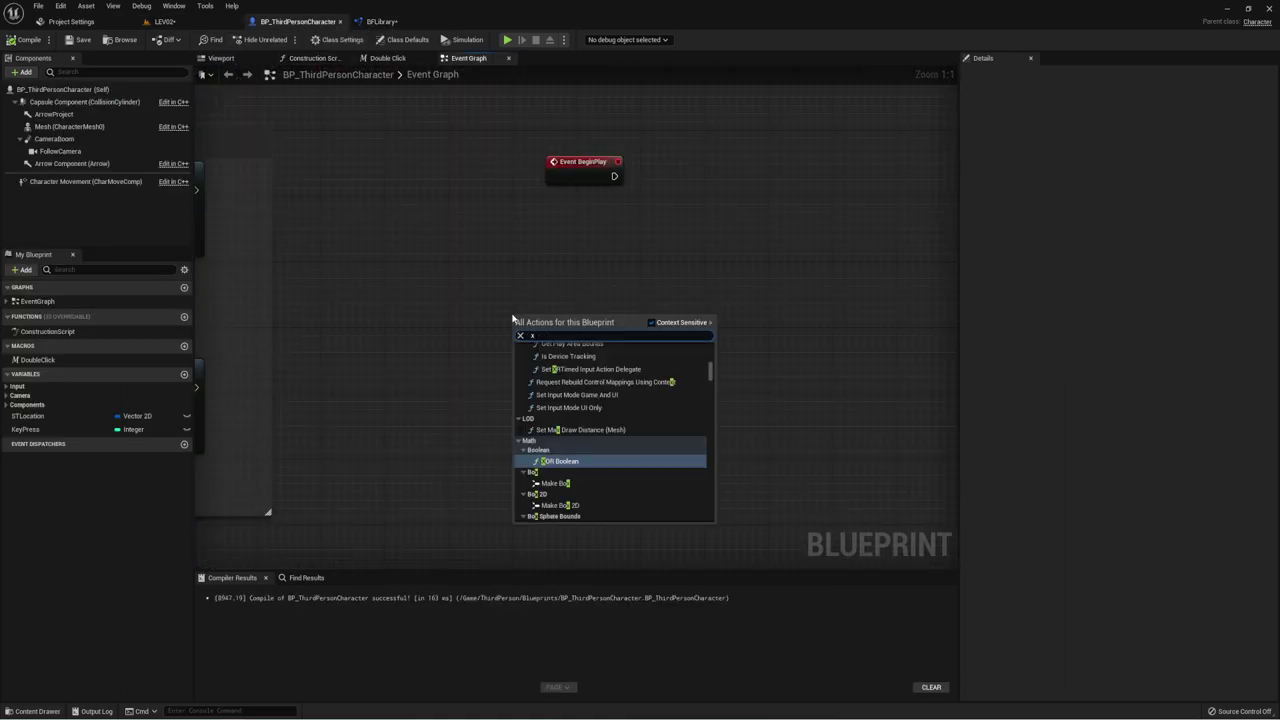
pyautogui.write(' key')
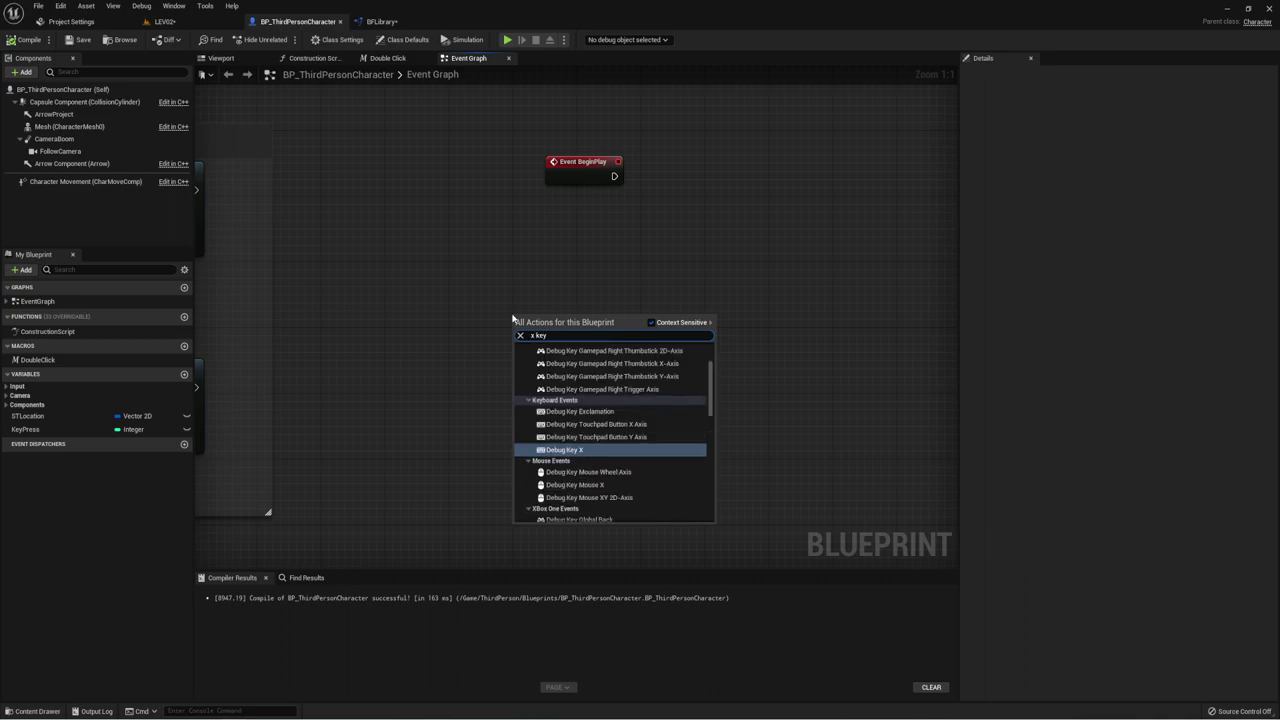
pyautogui.scroll(-5, 578, 469)
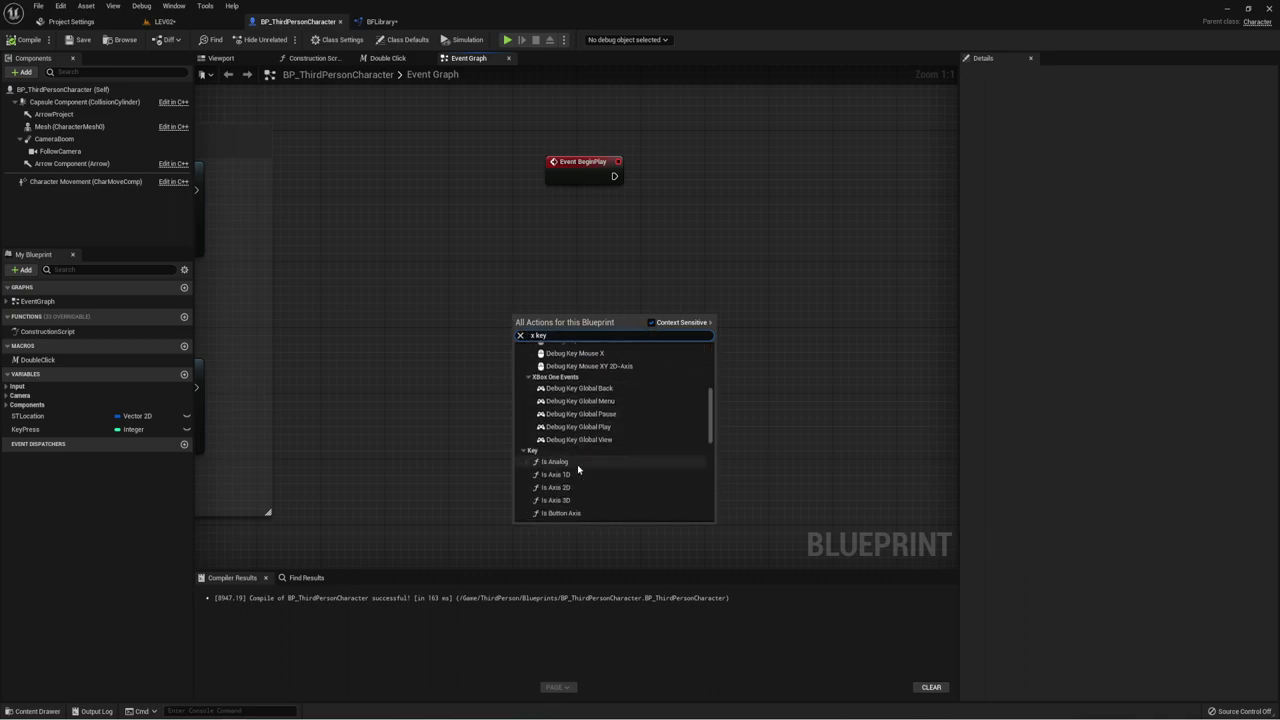
pyautogui.scroll(-4, 578, 469)
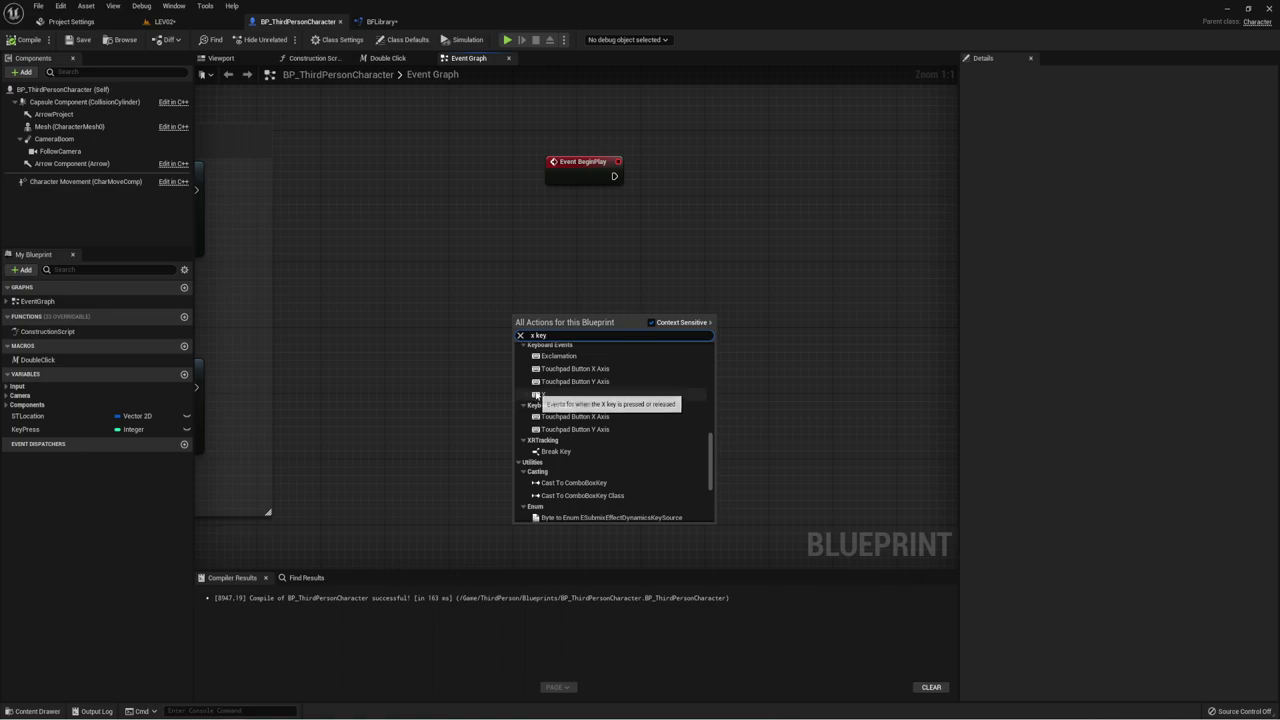
pyautogui.click(560, 403)
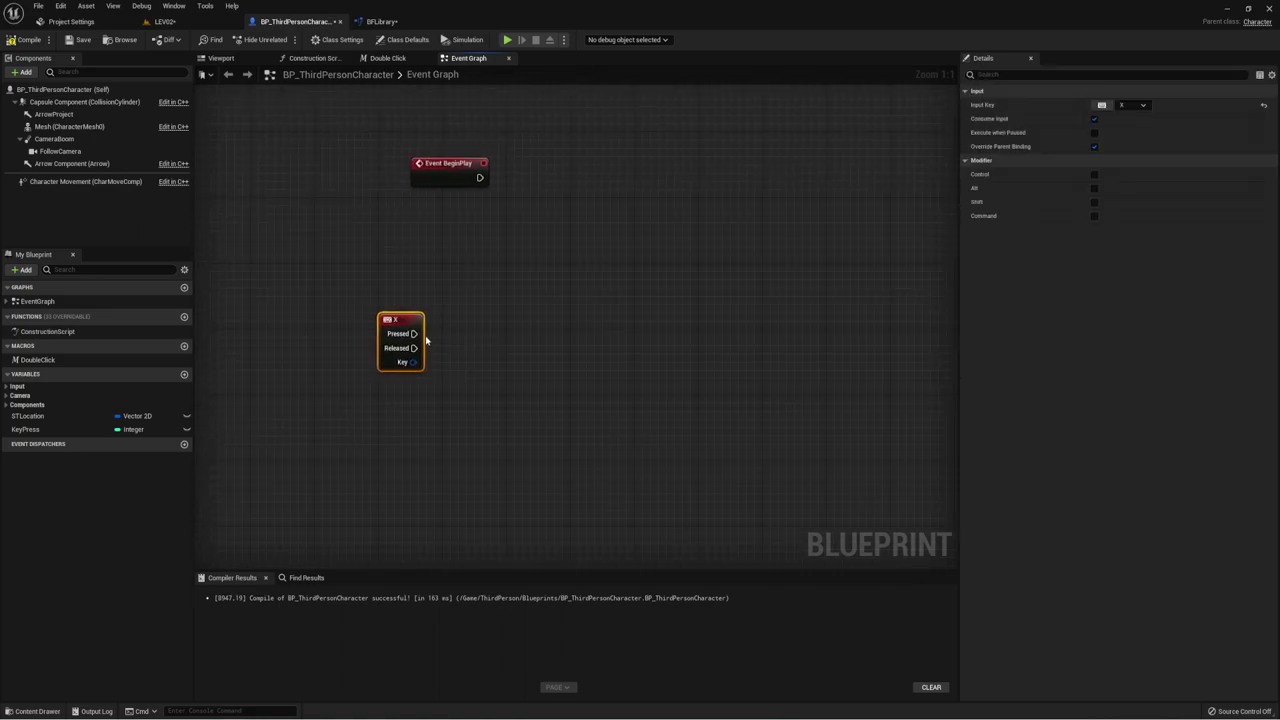
# Step: Call BFL Add Count from the X key's Pressed output
pyautogui.moveTo(414, 333); pyautogui.dragTo(515, 338)
pyautogui.write('BFL')
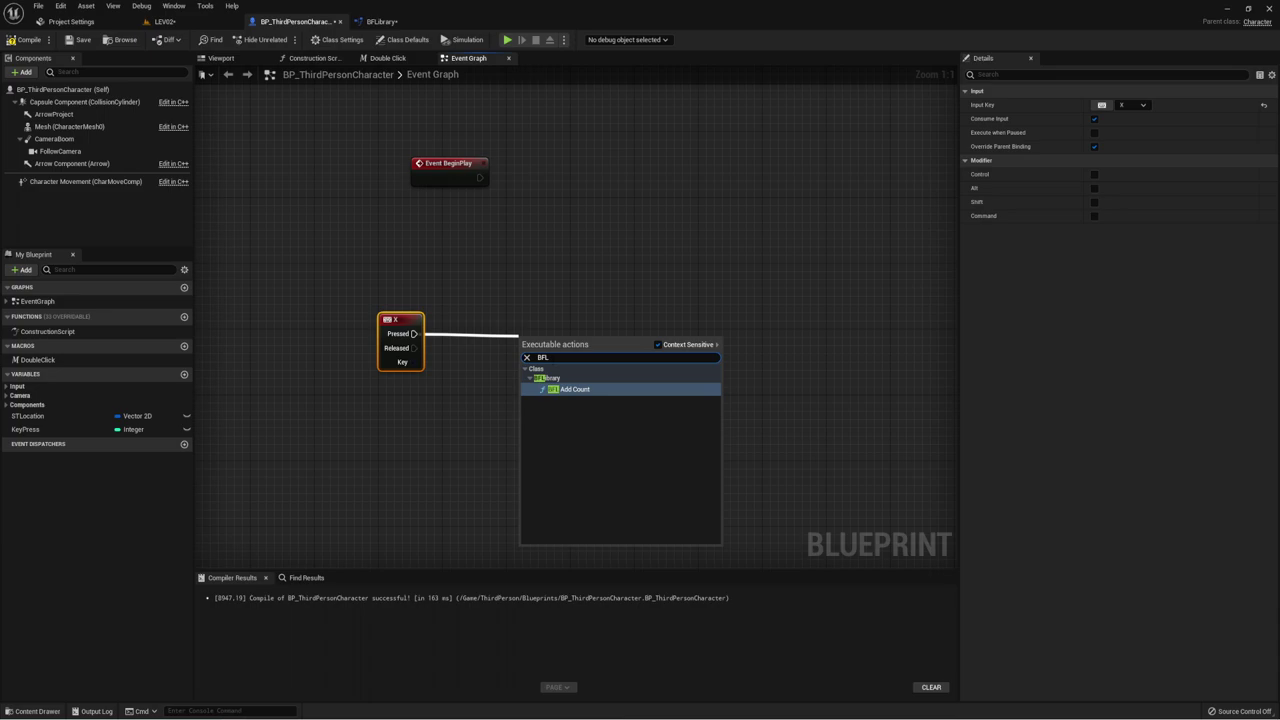
pyautogui.click(560, 390)
pyautogui.moveTo(562, 356); pyautogui.dragTo(499, 331)
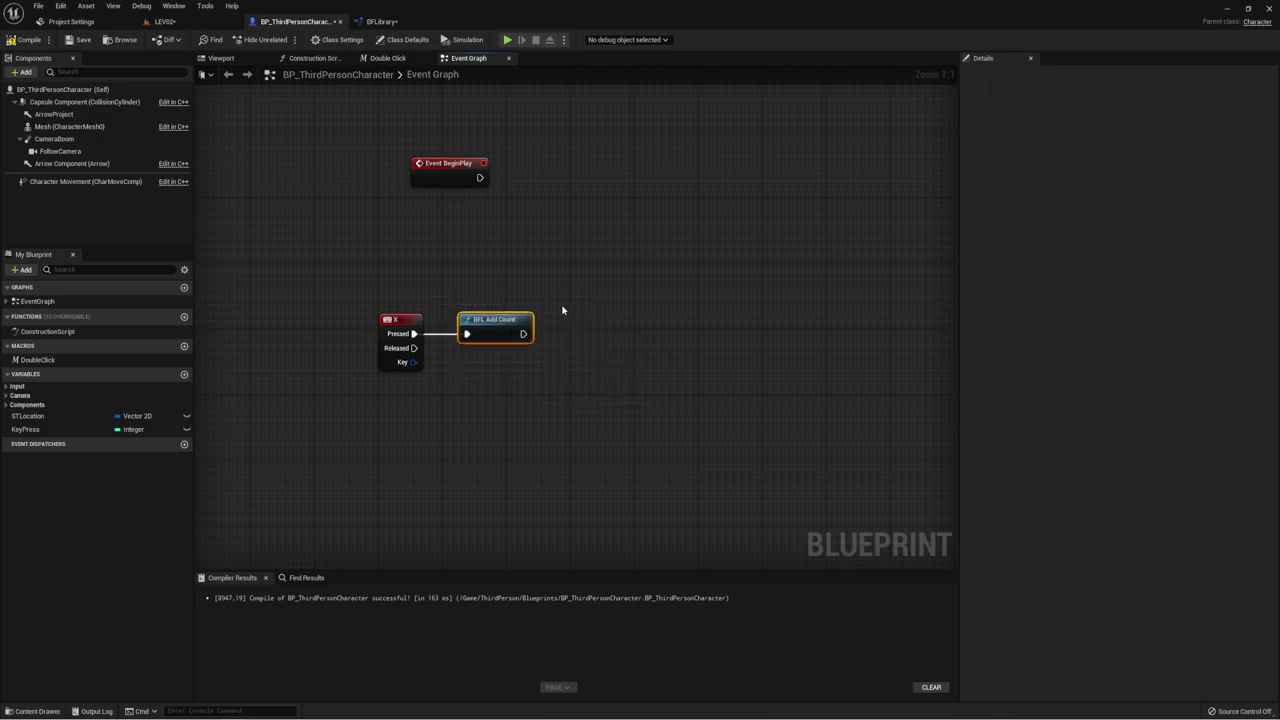
# Step: Review the BFL Add Count graph and the LEV02 level, ending on the character's Event Graph
pyautogui.click(383, 21)
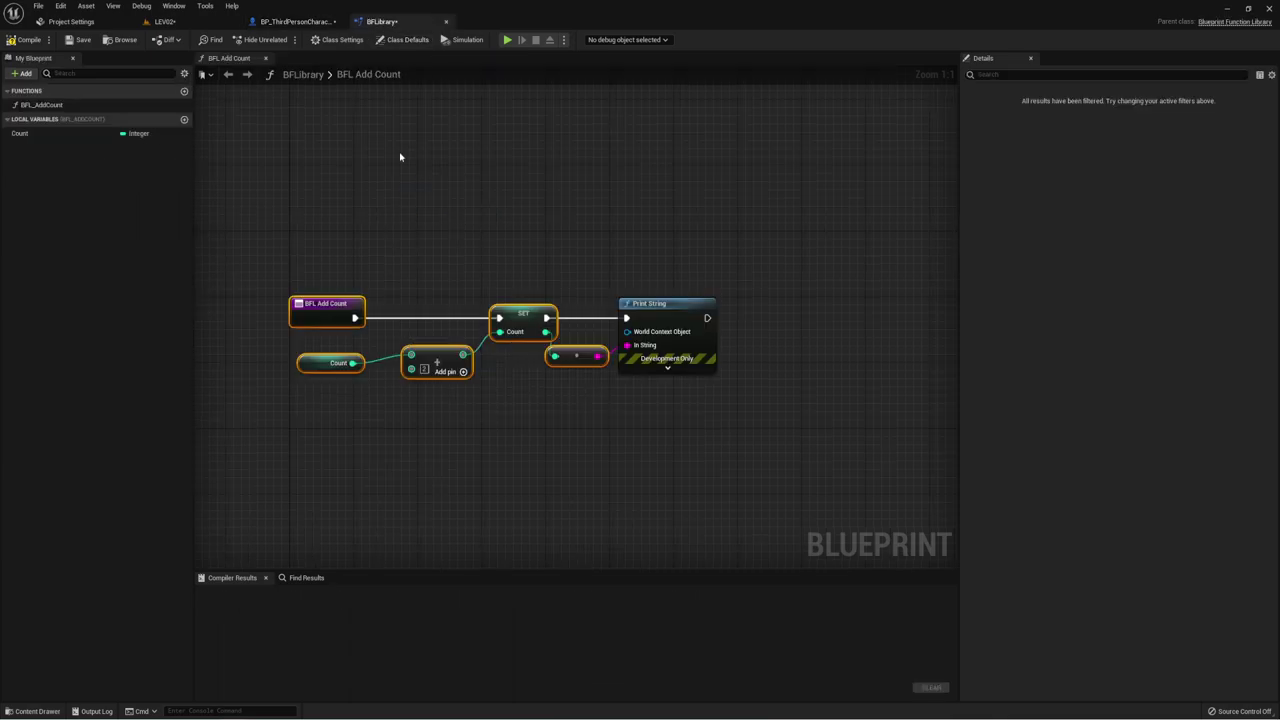
pyautogui.moveTo(280, 228)
pyautogui.mouseDown()
pyautogui.moveTo(567, 376)
pyautogui.moveTo(660, 404)
pyautogui.mouseUp()
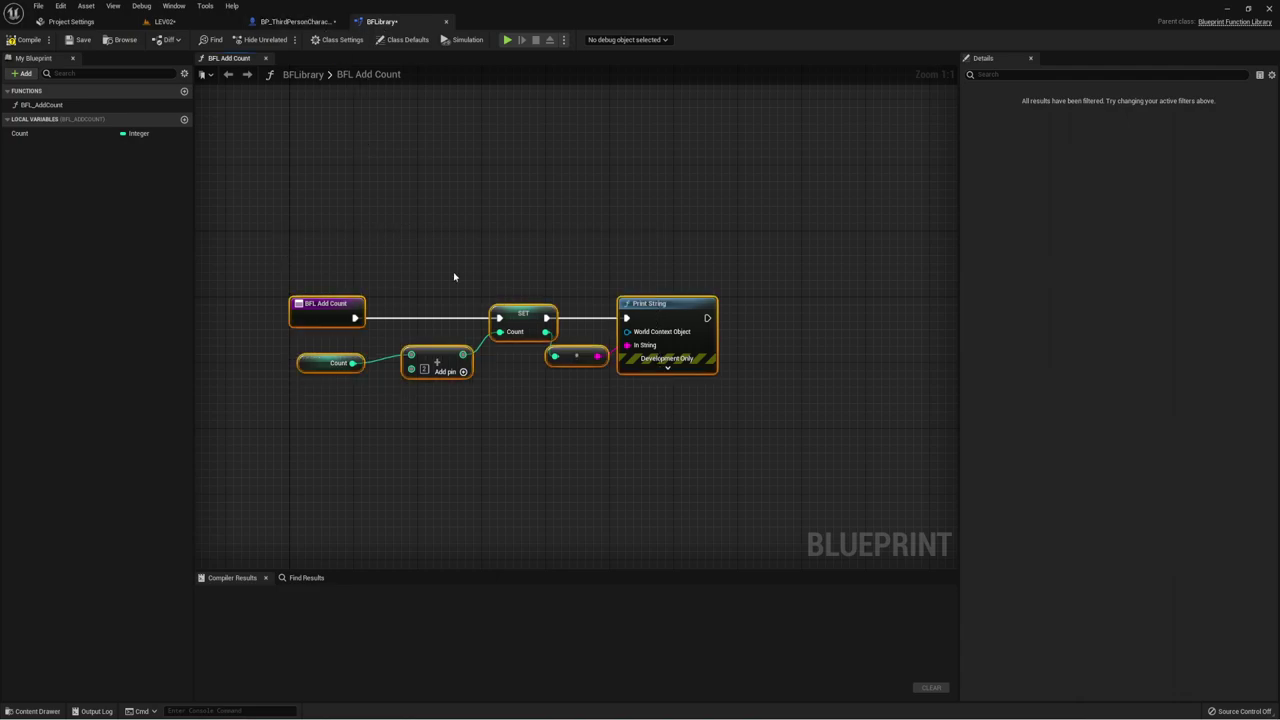
pyautogui.click(298, 21)
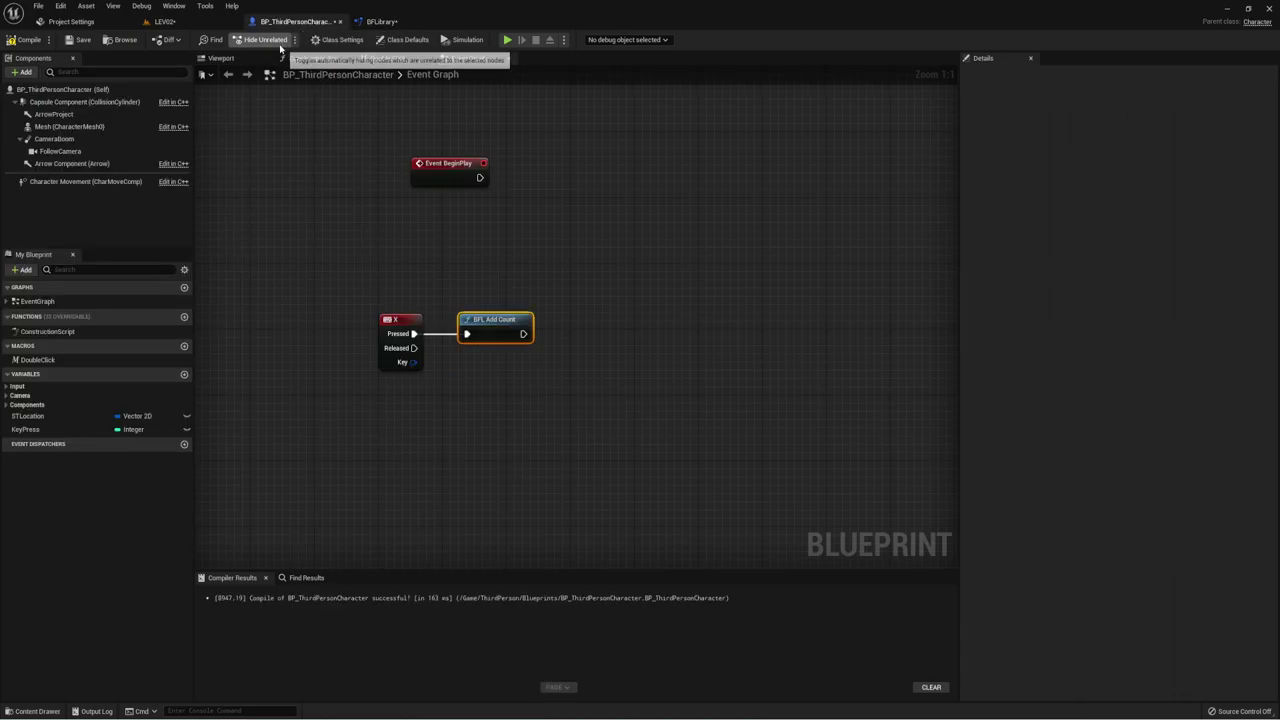
pyautogui.click(163, 22)
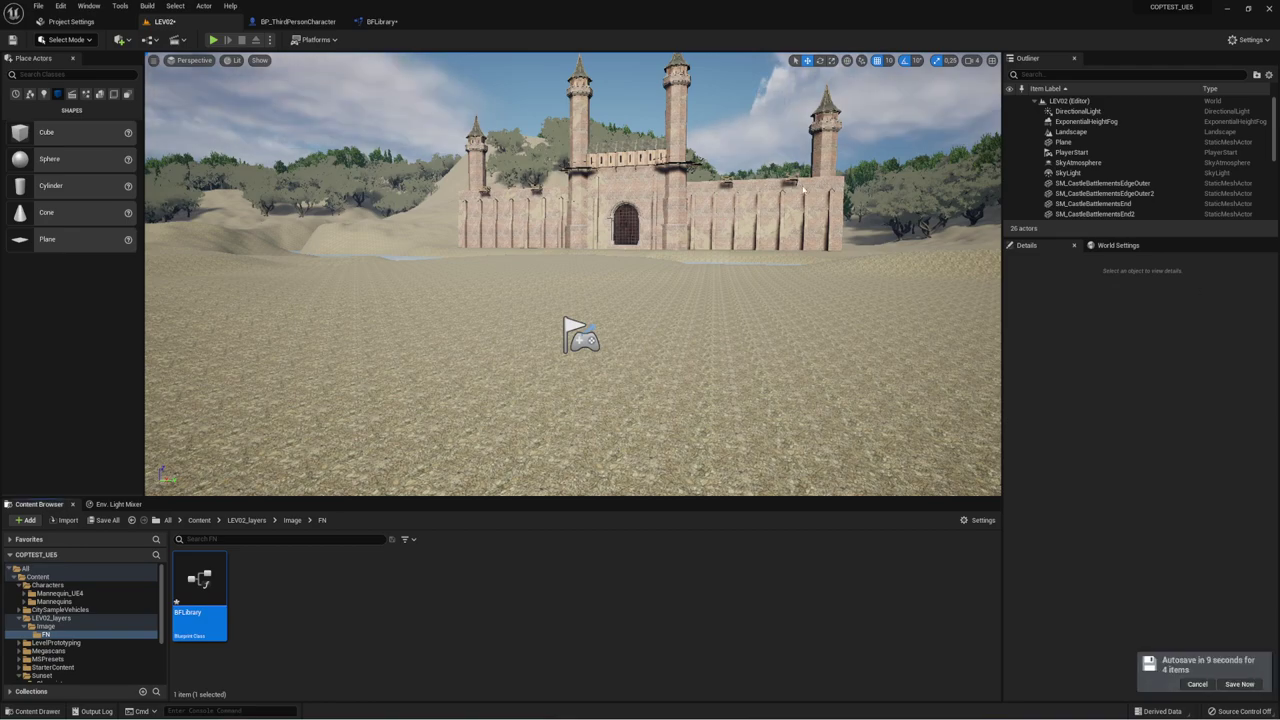
pyautogui.click(380, 21)
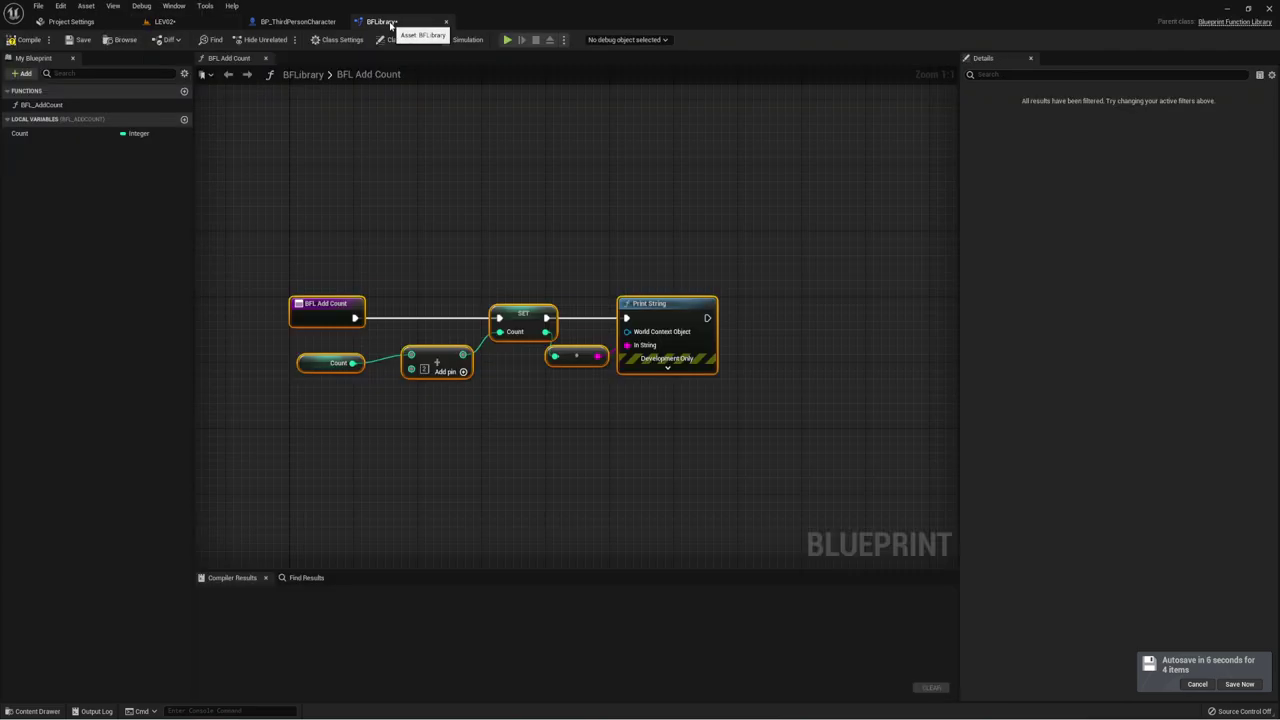
pyautogui.click(297, 21)
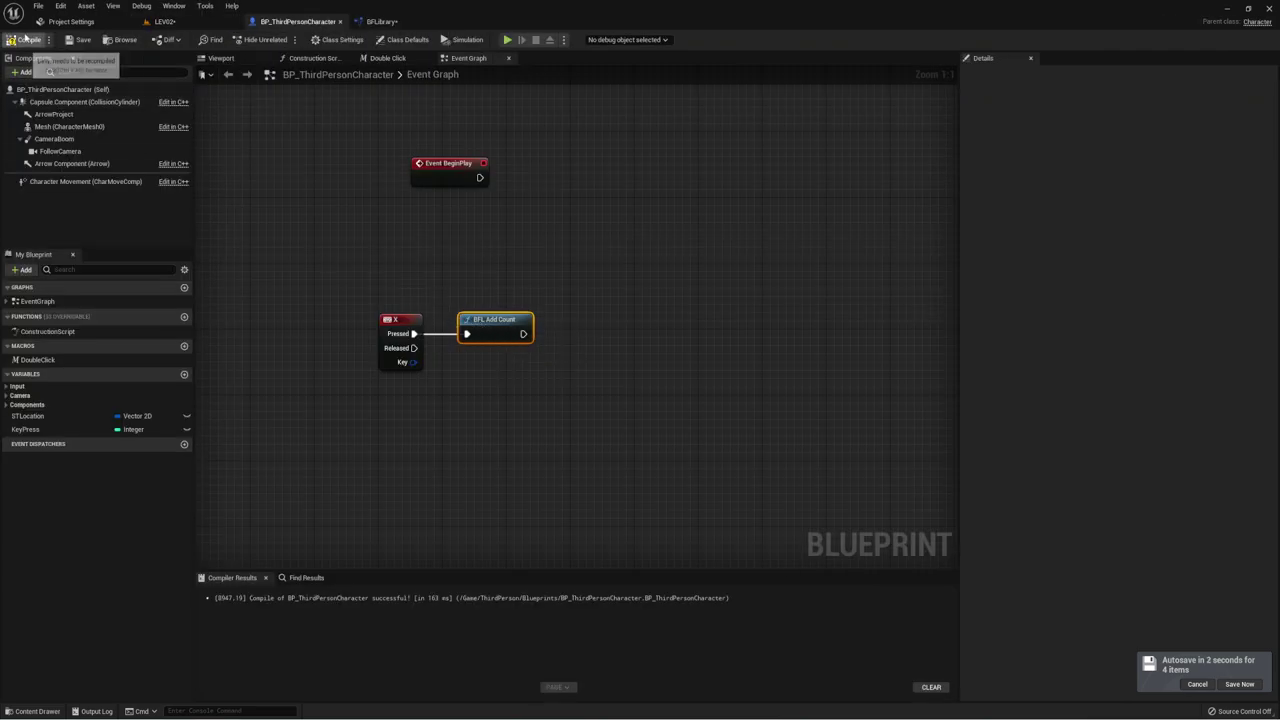
# Step: Compile BP_ThirdPersonCharacter and play-test the X-key counter, then stop the session
pyautogui.click(25, 39)
pyautogui.click(507, 39)
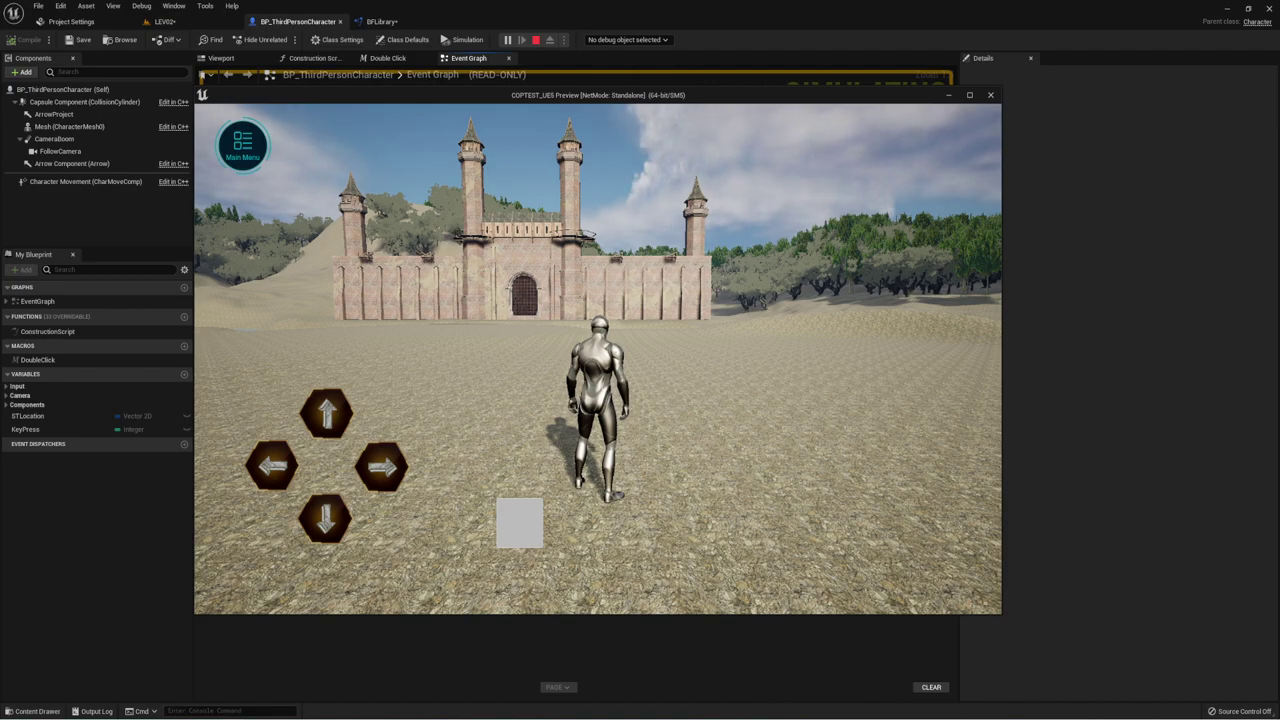
pyautogui.press('Escape')
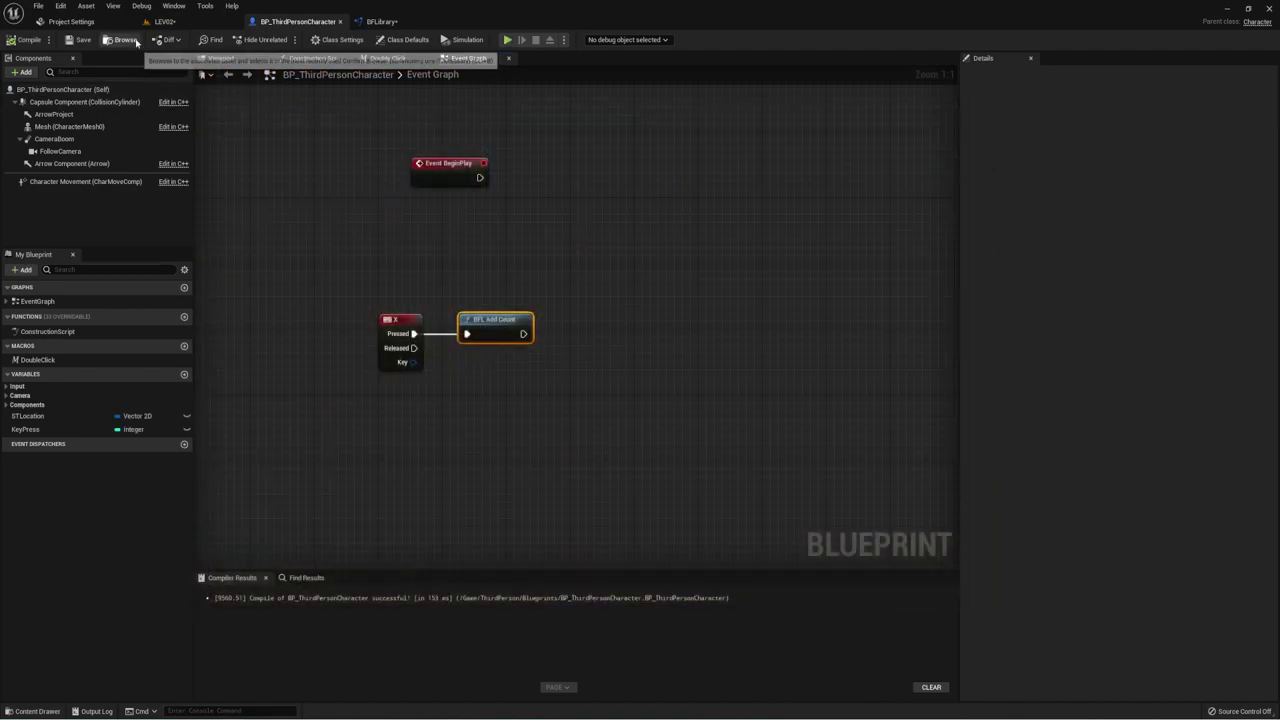
pyautogui.click(383, 21)
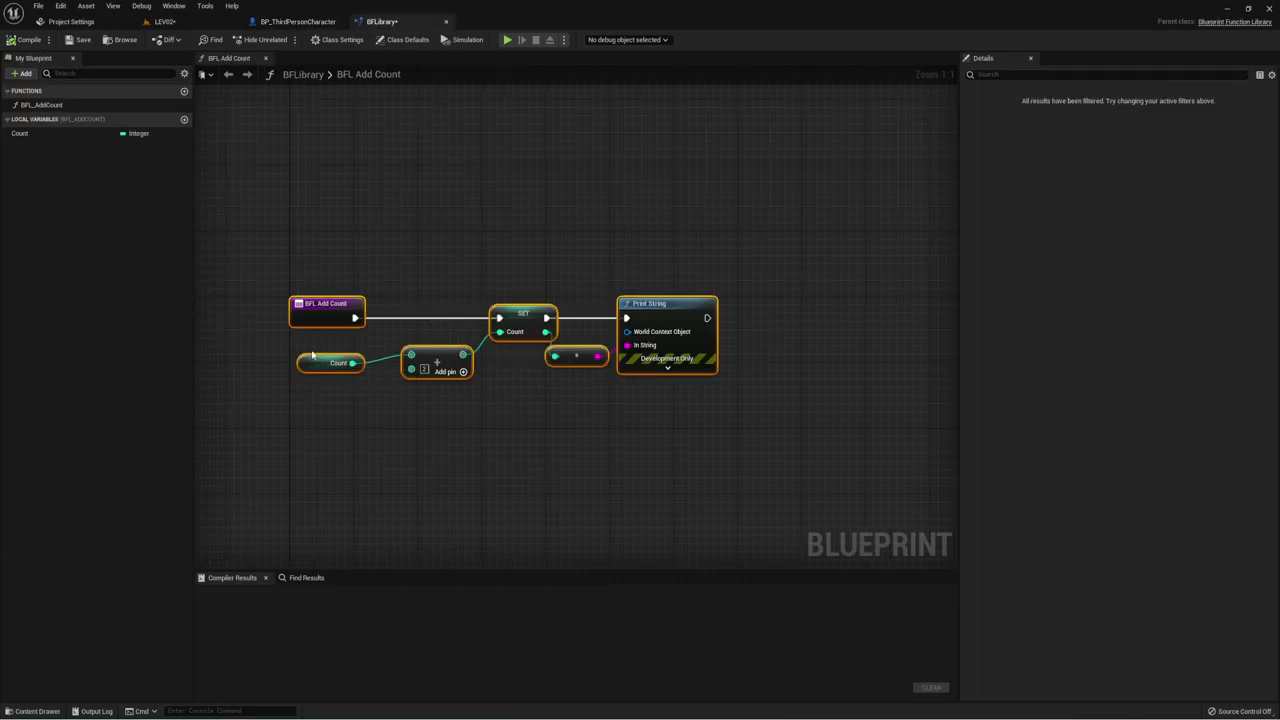
# Step: Delete the old SET Count, add an Integer New Param input, and place a fresh SET Count
pyautogui.click(519, 322)
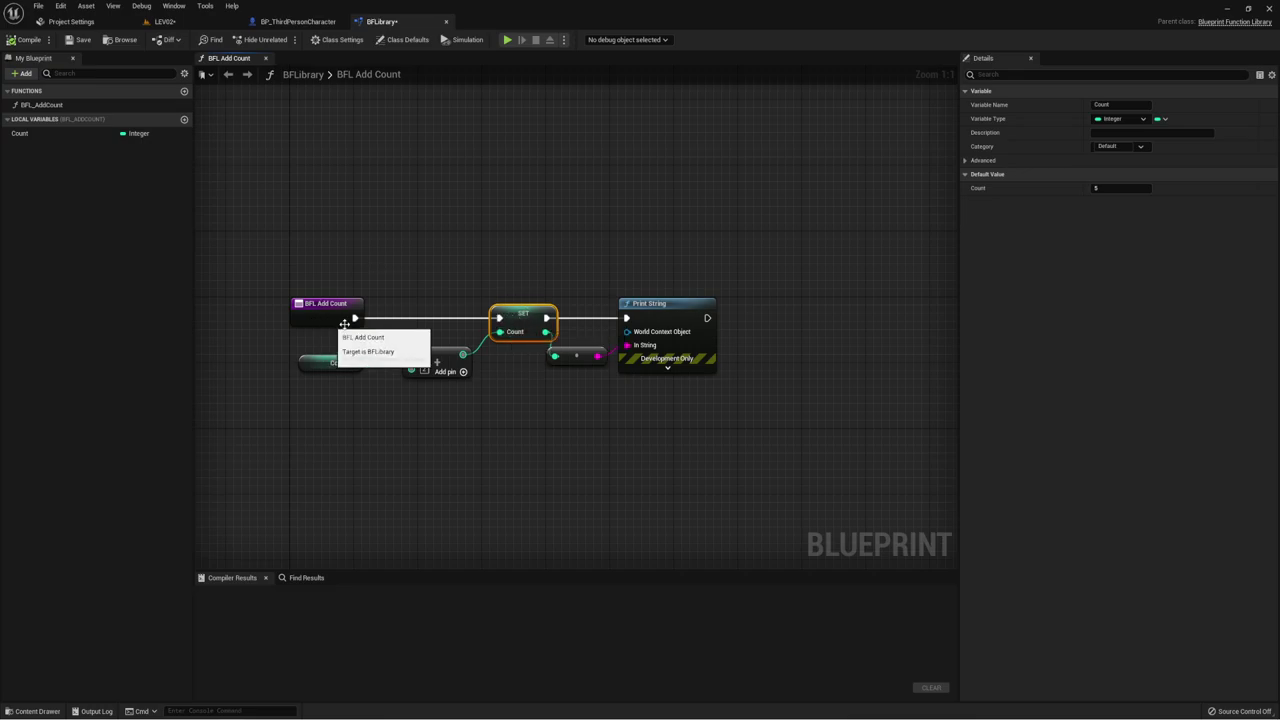
pyautogui.press('Delete')
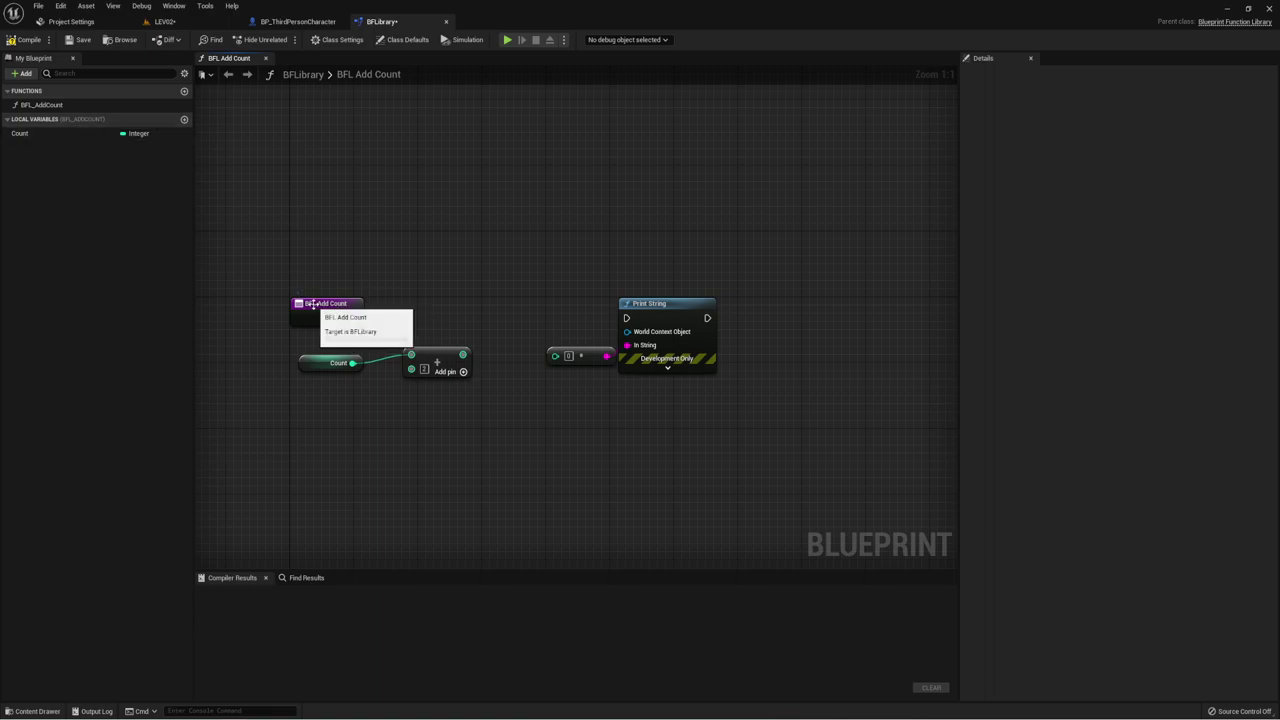
pyautogui.click(362, 305)
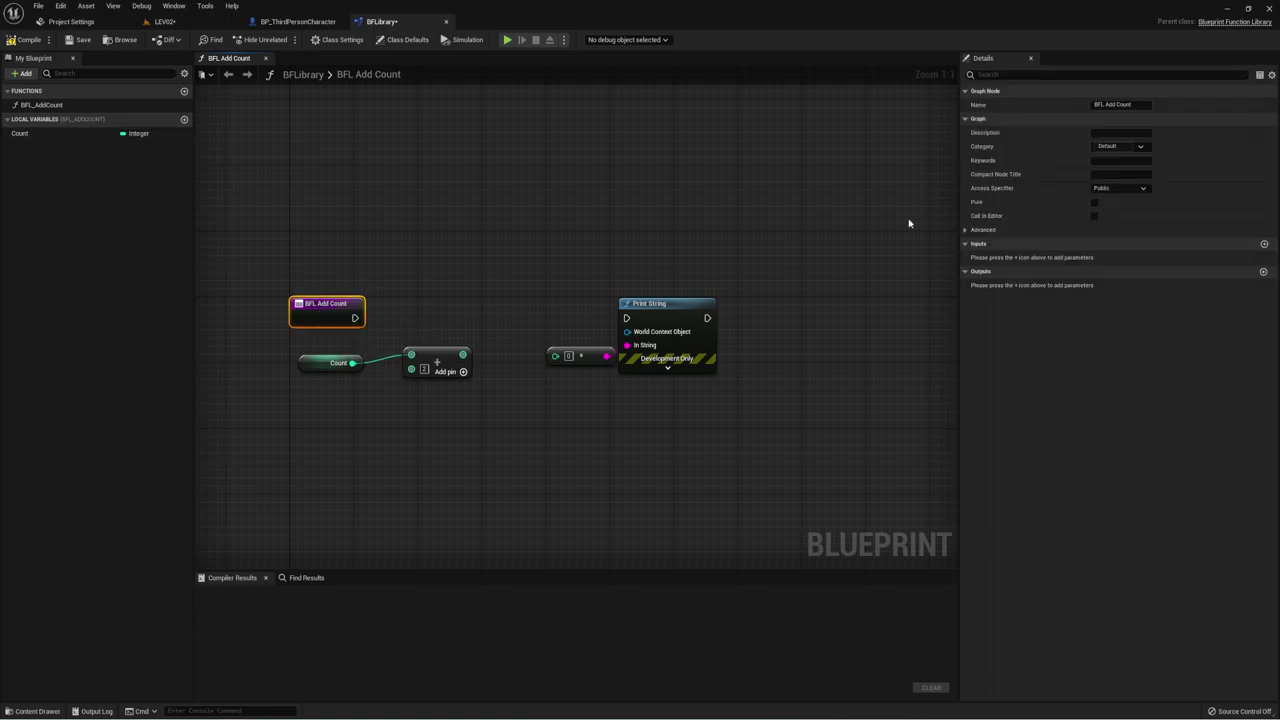
pyautogui.click(1263, 244)
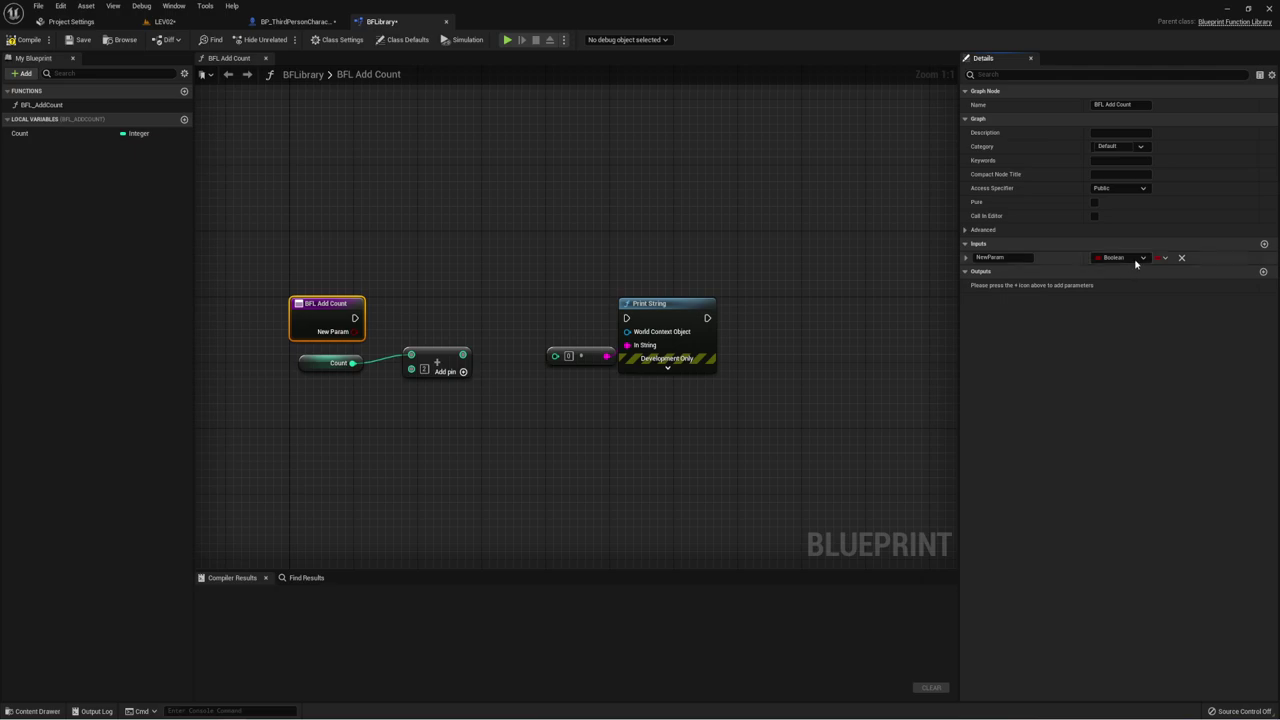
pyautogui.click(1132, 257)
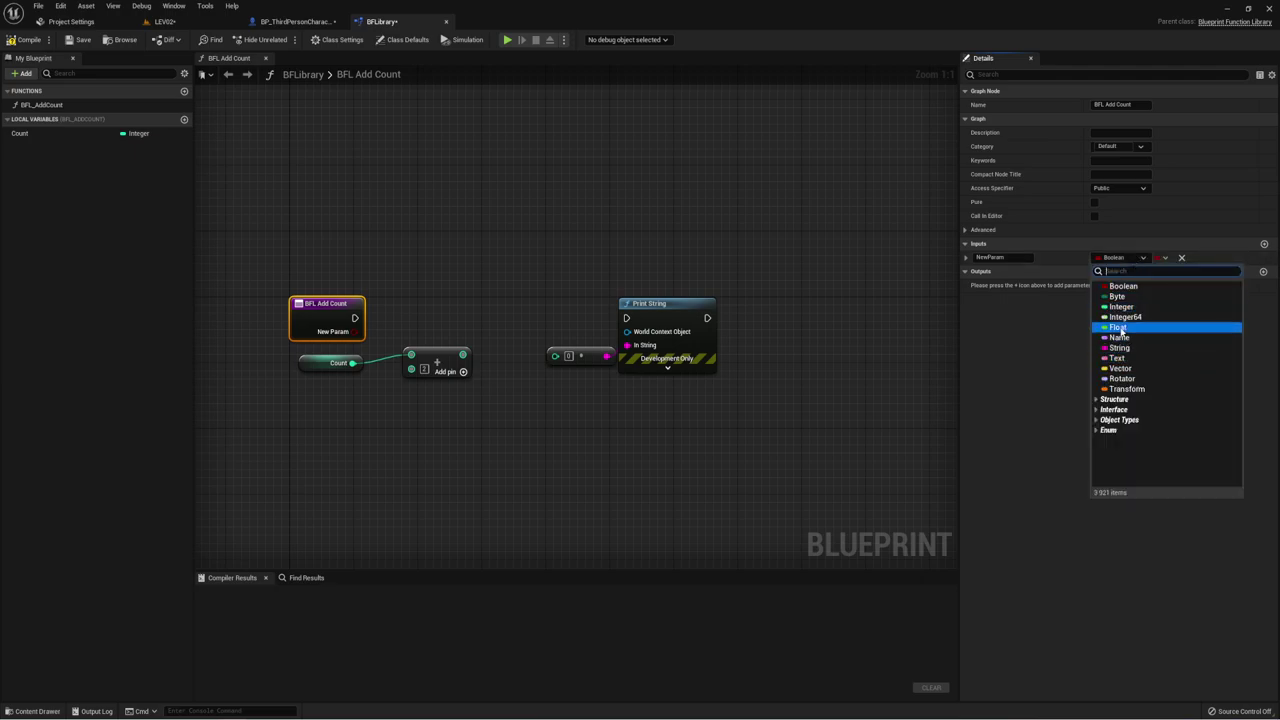
pyautogui.click(1129, 311)
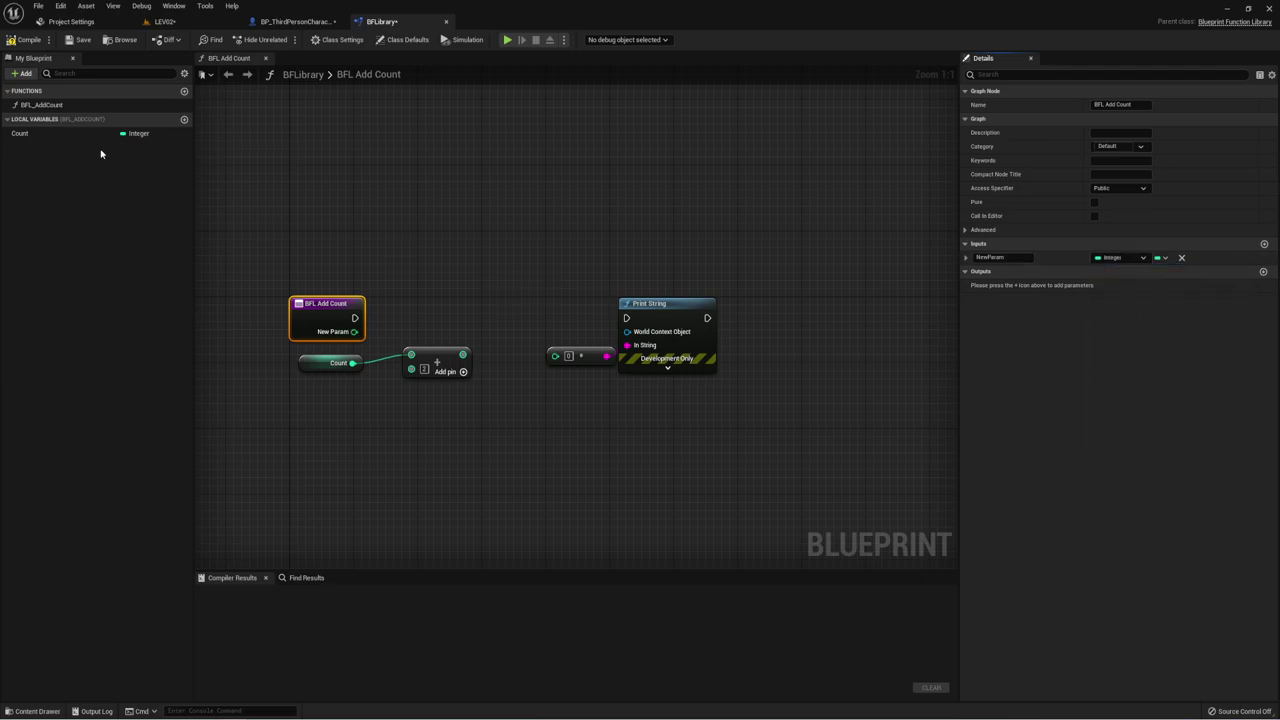
pyautogui.moveTo(100, 133)
pyautogui.keyDown('alt'); pyautogui.mouseDown()
pyautogui.moveTo(440, 282)
pyautogui.moveTo(354, 318)
pyautogui.moveTo(348, 268)
pyautogui.moveTo(358, 277)
pyautogui.mouseUp(); pyautogui.keyUp('alt')
# Step: Feed New Param into SET Count, delete the Count getter, and wire SET's output into Add
pyautogui.moveTo(433, 240); pyautogui.dragTo(522, 325)
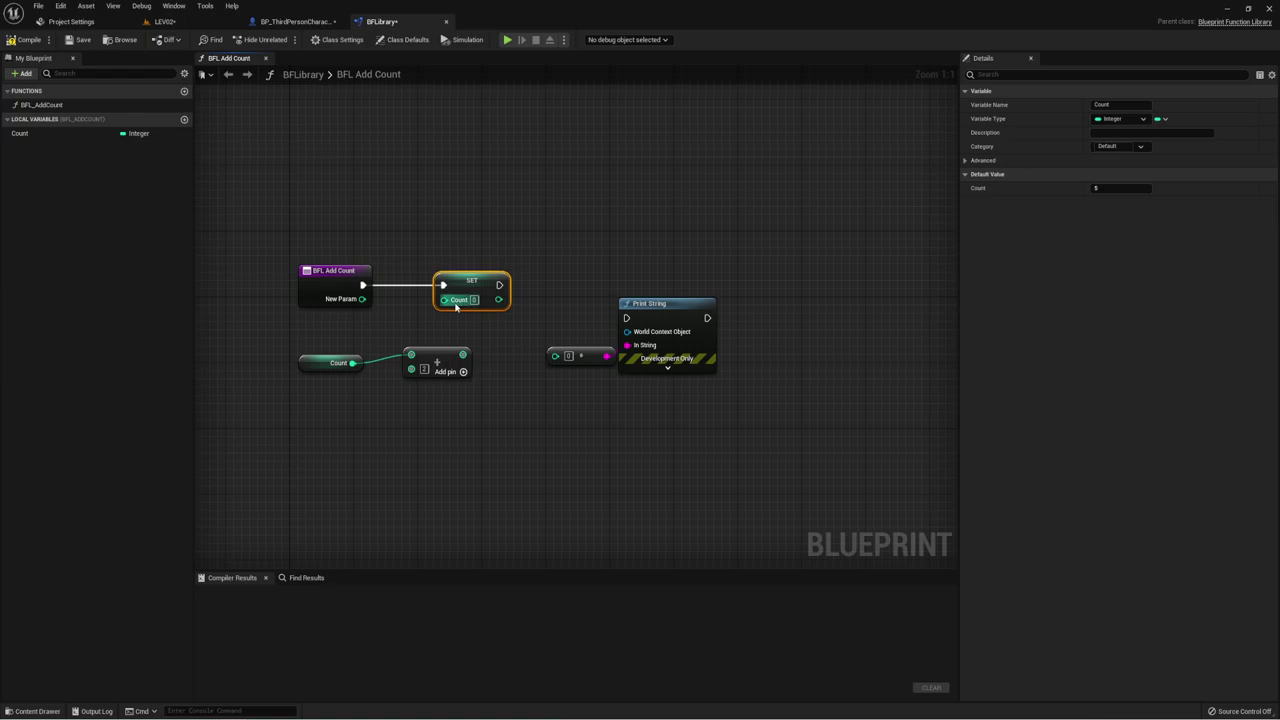
pyautogui.moveTo(444, 299); pyautogui.dragTo(362, 298)
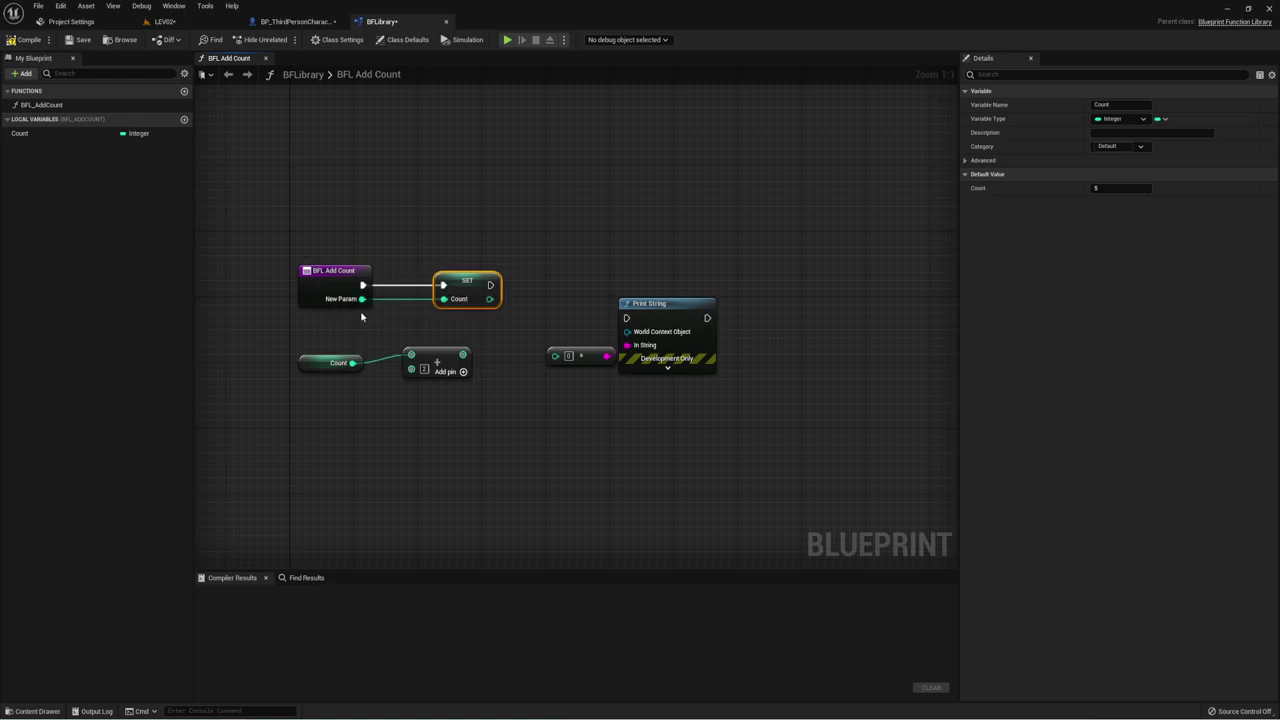
pyautogui.moveTo(376, 333); pyautogui.dragTo(443, 377)
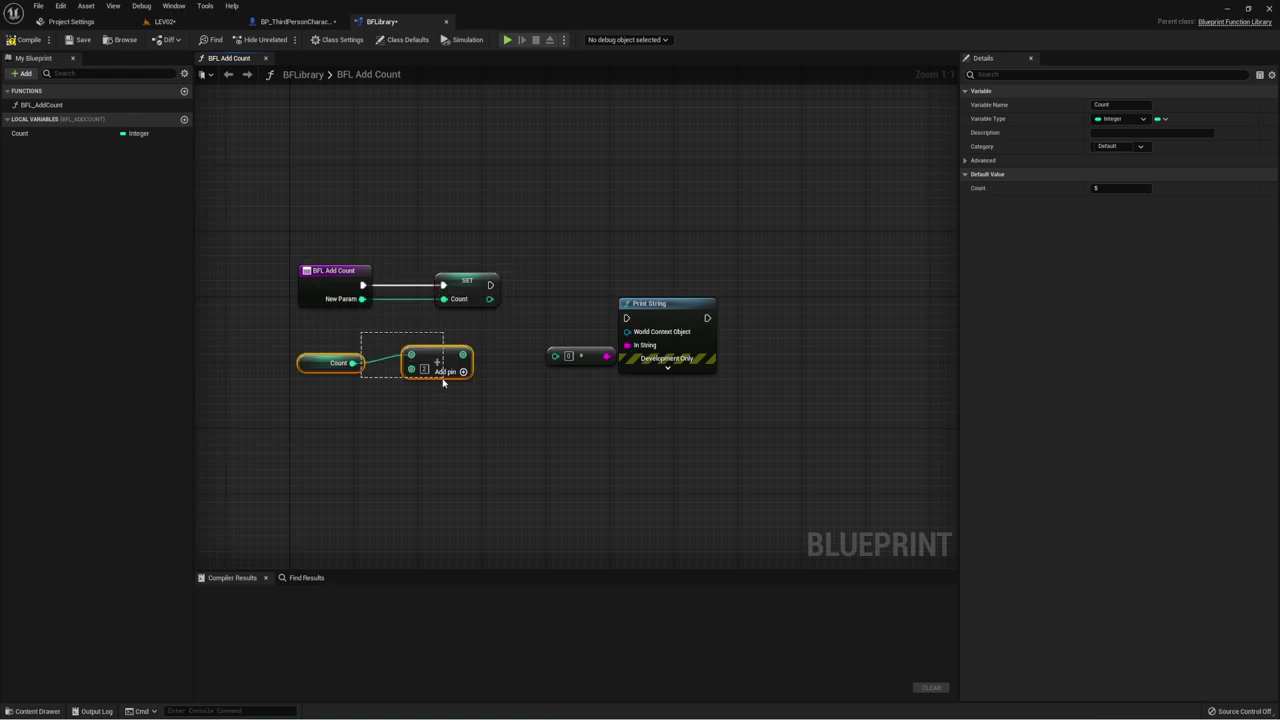
pyautogui.click(335, 365)
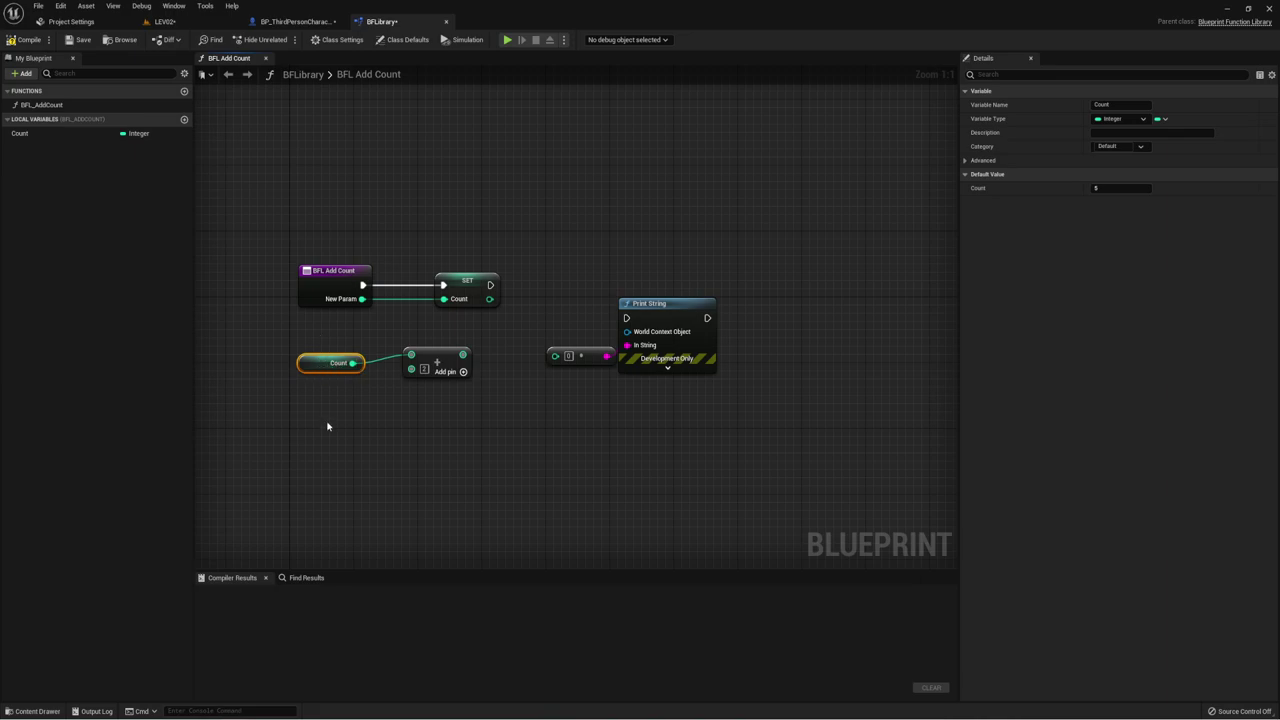
pyautogui.press('Delete')
pyautogui.moveTo(430, 355)
pyautogui.mouseDown()
pyautogui.moveTo(532, 323)
pyautogui.moveTo(322, 313)
pyautogui.moveTo(493, 364)
pyautogui.moveTo(305, 306)
pyautogui.mouseUp()
pyautogui.press('Escape')
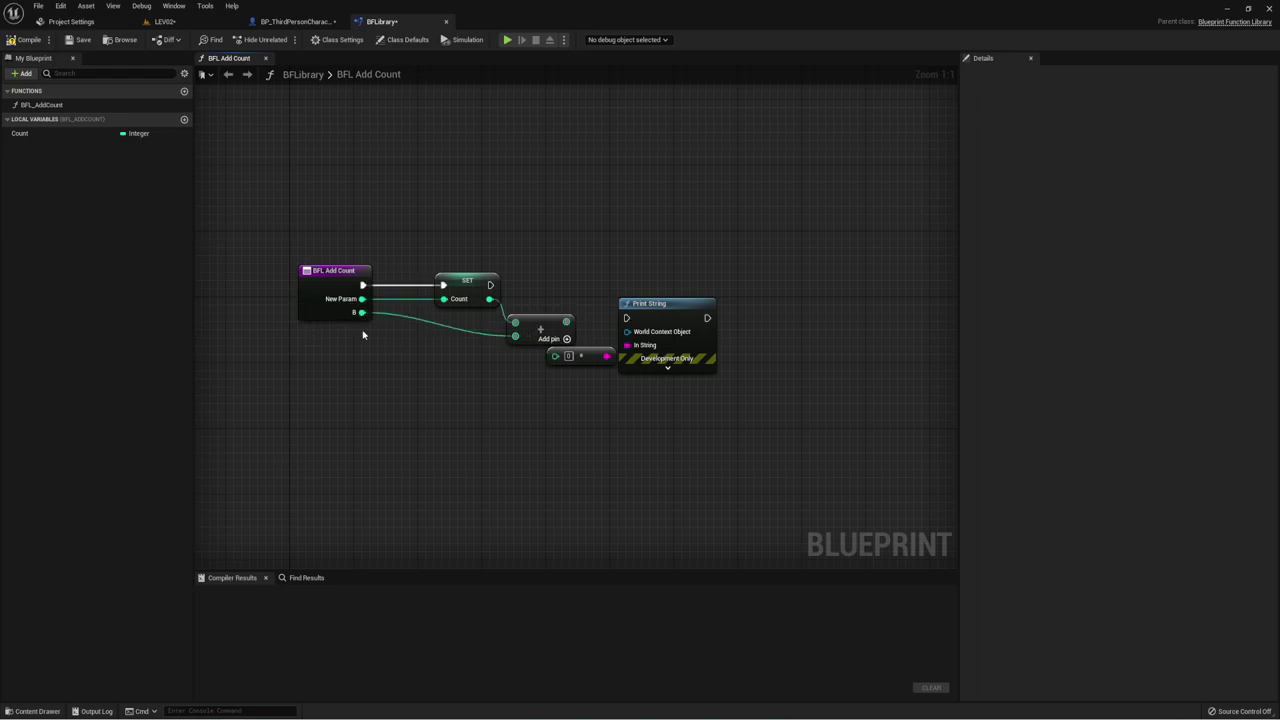
# Step: Reposition Print String and its converter, and feed the Add result into the string conversion
pyautogui.moveTo(592, 272); pyautogui.dragTo(676, 395)
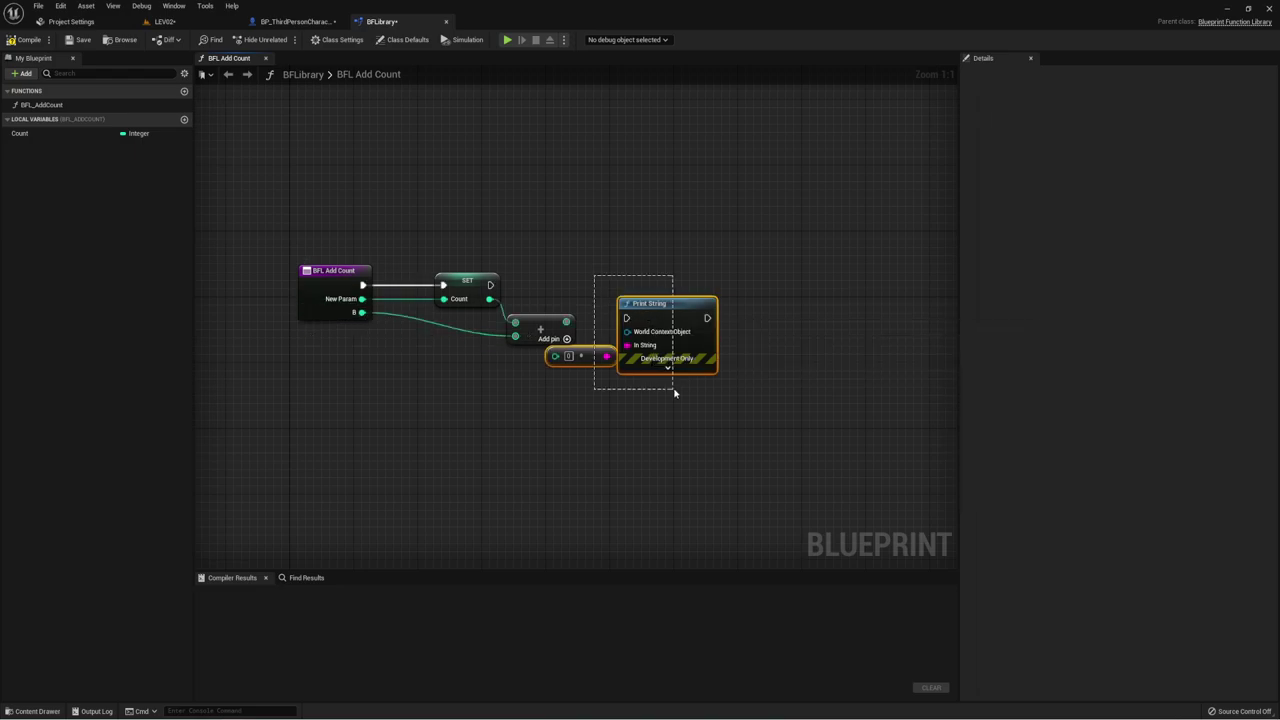
pyautogui.moveTo(690, 313); pyautogui.dragTo(746, 279)
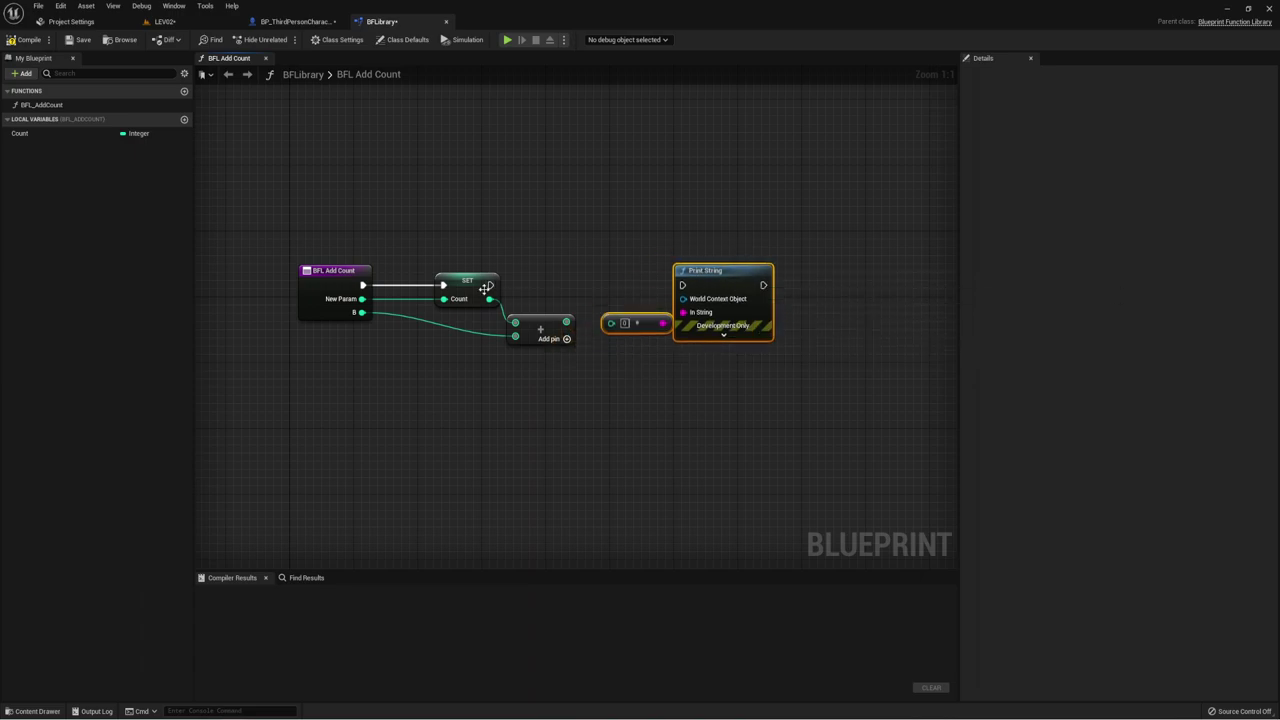
pyautogui.moveTo(490, 285)
pyautogui.mouseDown()
pyautogui.moveTo(679, 297)
pyautogui.moveTo(682, 286)
pyautogui.mouseUp()
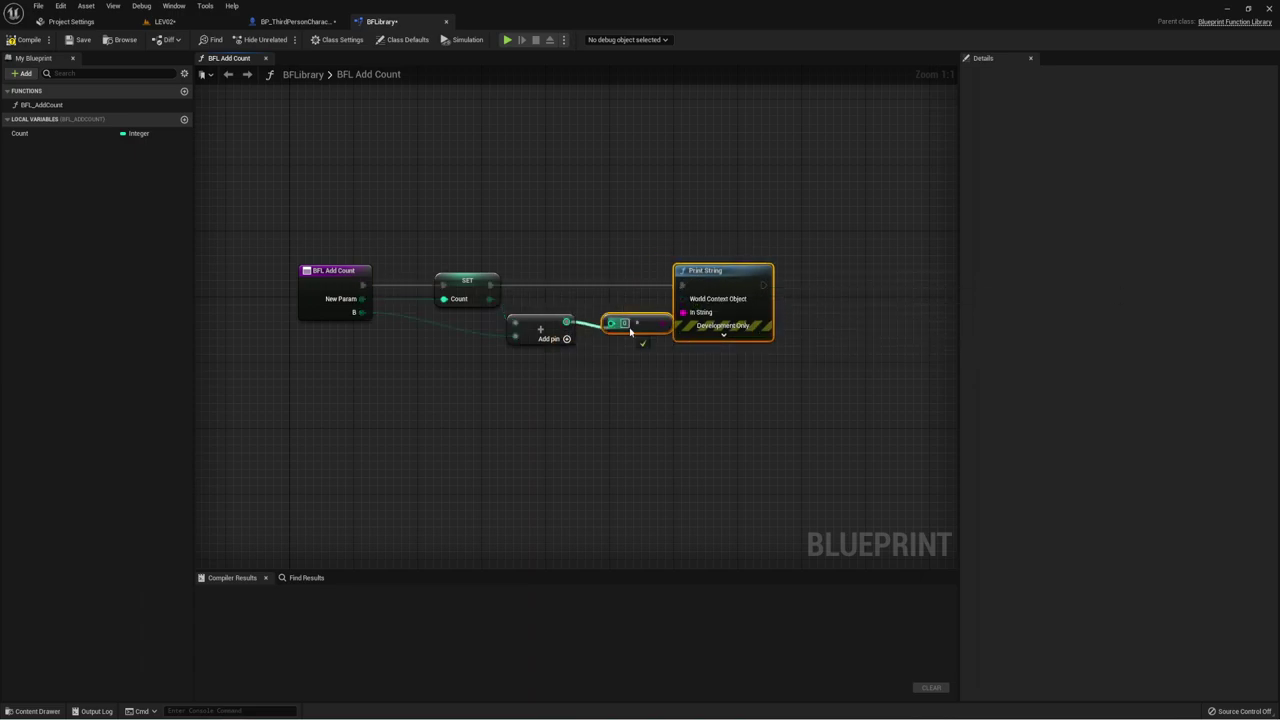
pyautogui.moveTo(566, 321); pyautogui.dragTo(610, 323)
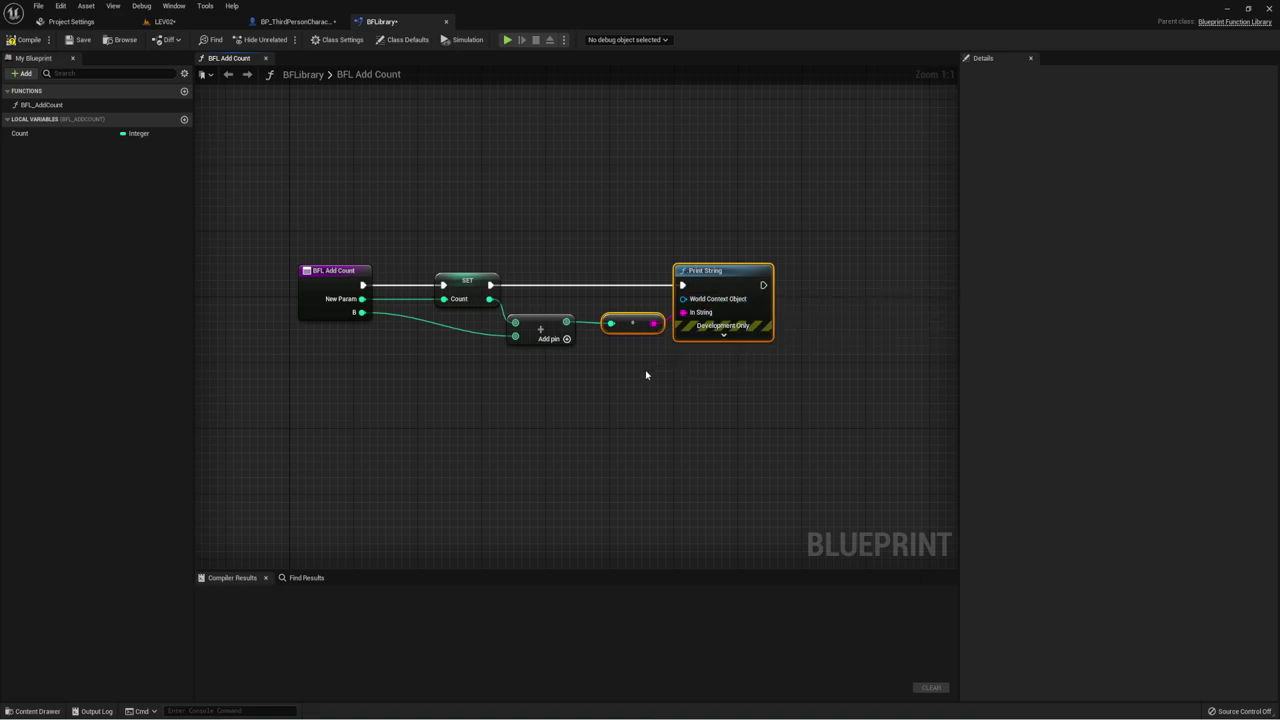
pyautogui.moveTo(646, 375); pyautogui.dragTo(484, 382, button='right')
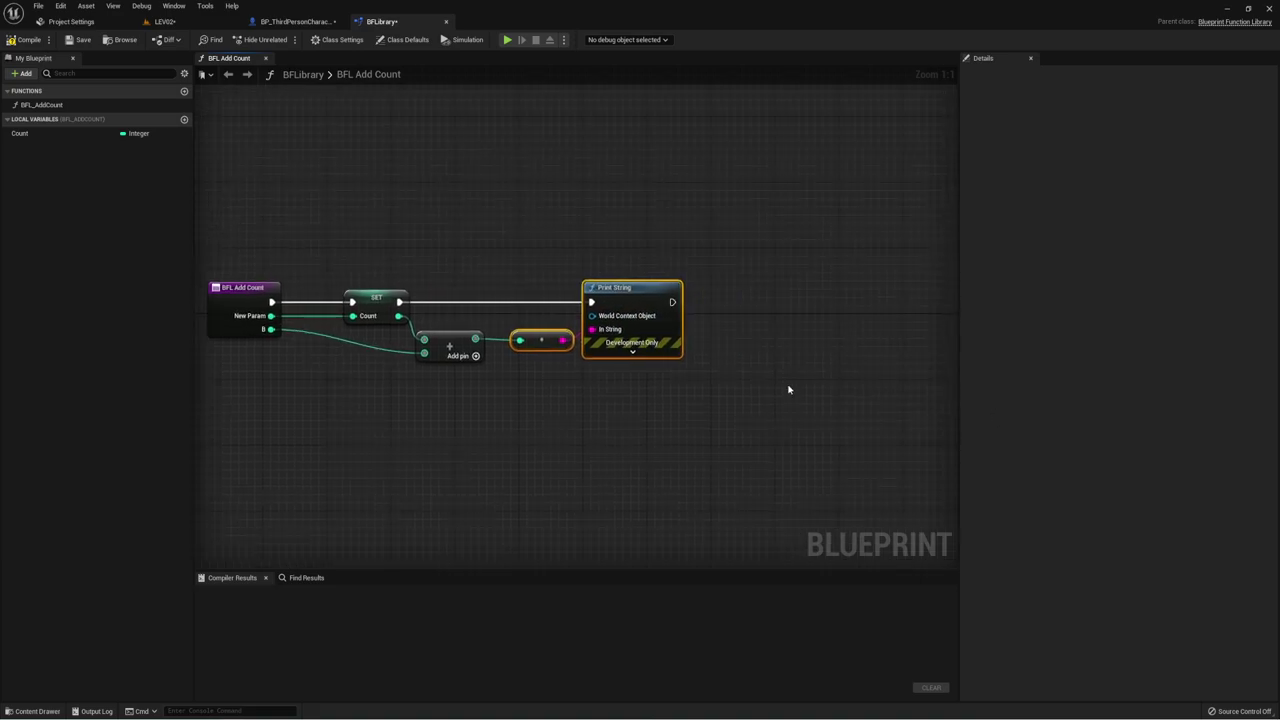
pyautogui.click(271, 293)
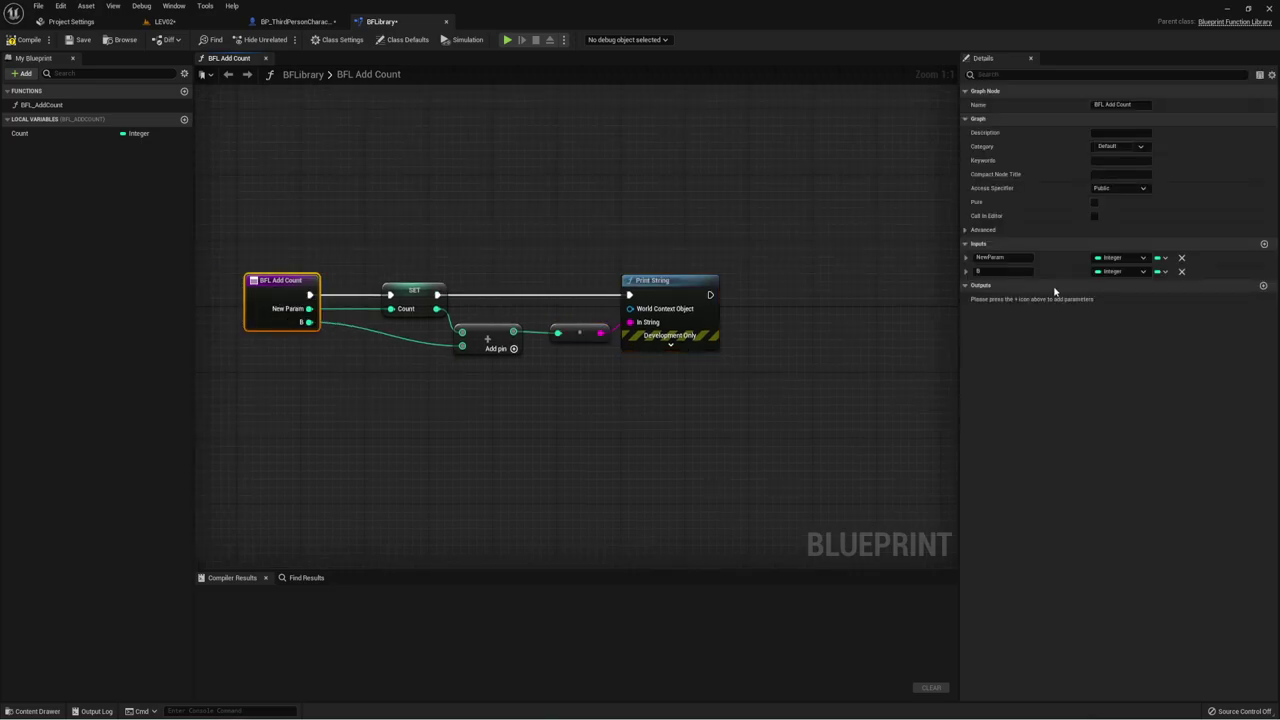
# Step: Add a New Param 1 output and return the Add result through the Return Node
pyautogui.click(1264, 287)
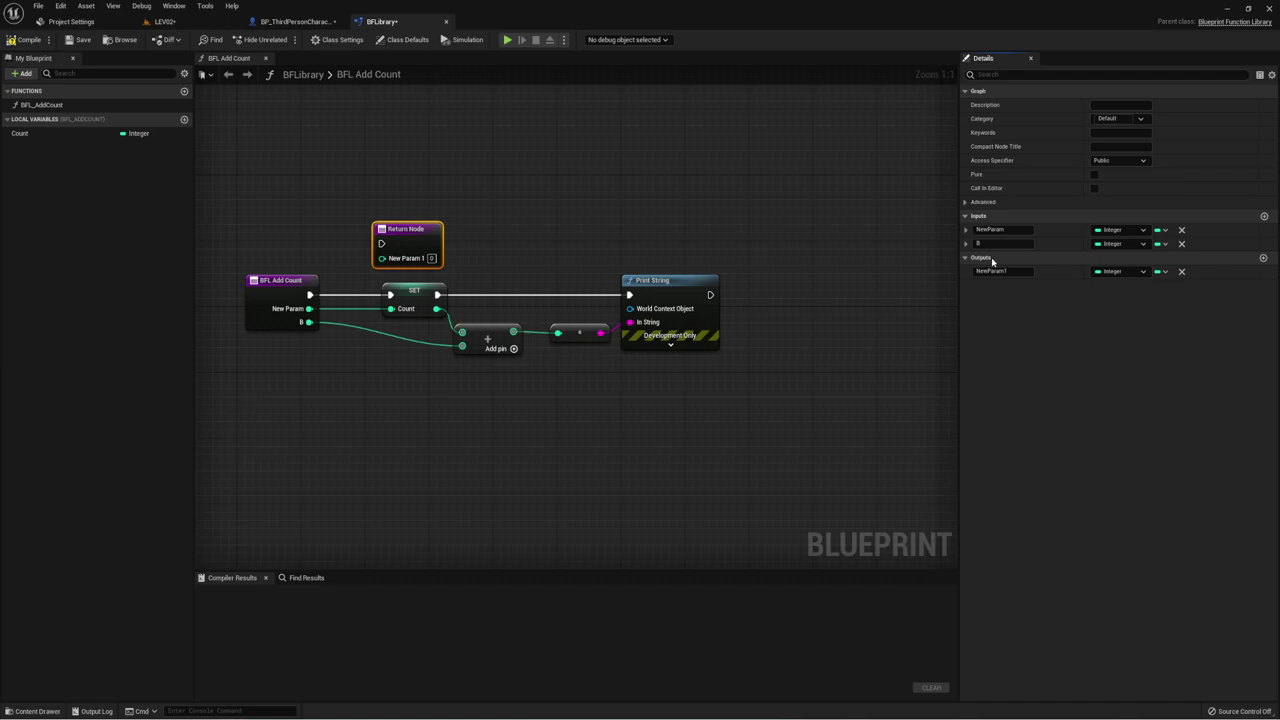
pyautogui.moveTo(400, 229)
pyautogui.mouseDown()
pyautogui.moveTo(814, 256)
pyautogui.moveTo(742, 265)
pyautogui.moveTo(792, 308)
pyautogui.mouseUp()
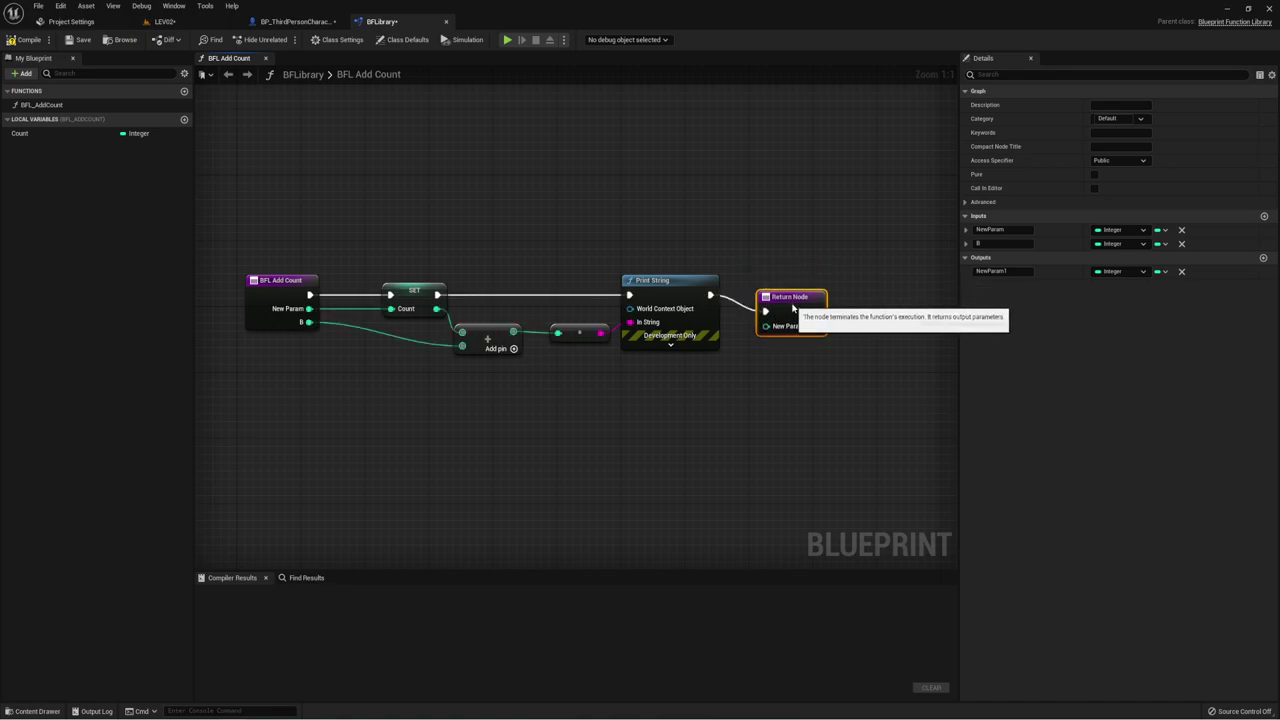
pyautogui.moveTo(520, 334)
pyautogui.mouseDown()
pyautogui.moveTo(767, 325)
pyautogui.moveTo(806, 295)
pyautogui.mouseUp()
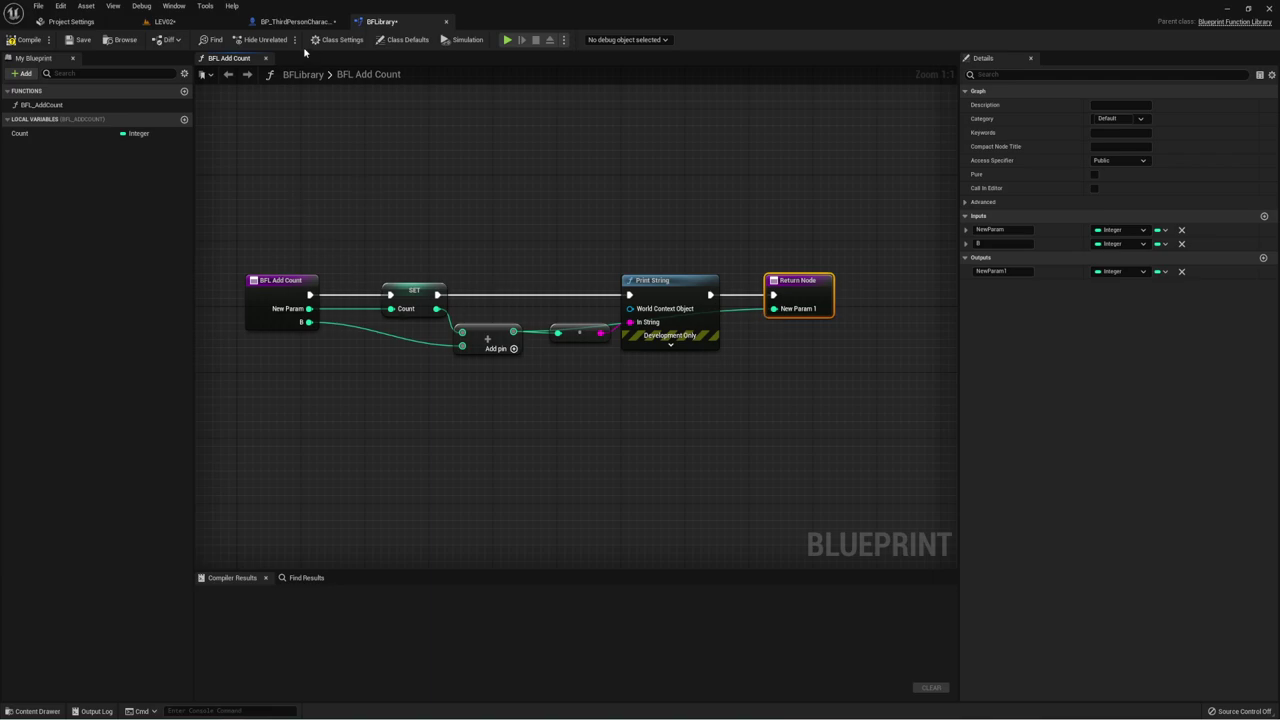
# Step: Compile BFLibrary with F7 and check the updated BFL Add Count call in the character graph
pyautogui.press('F7')
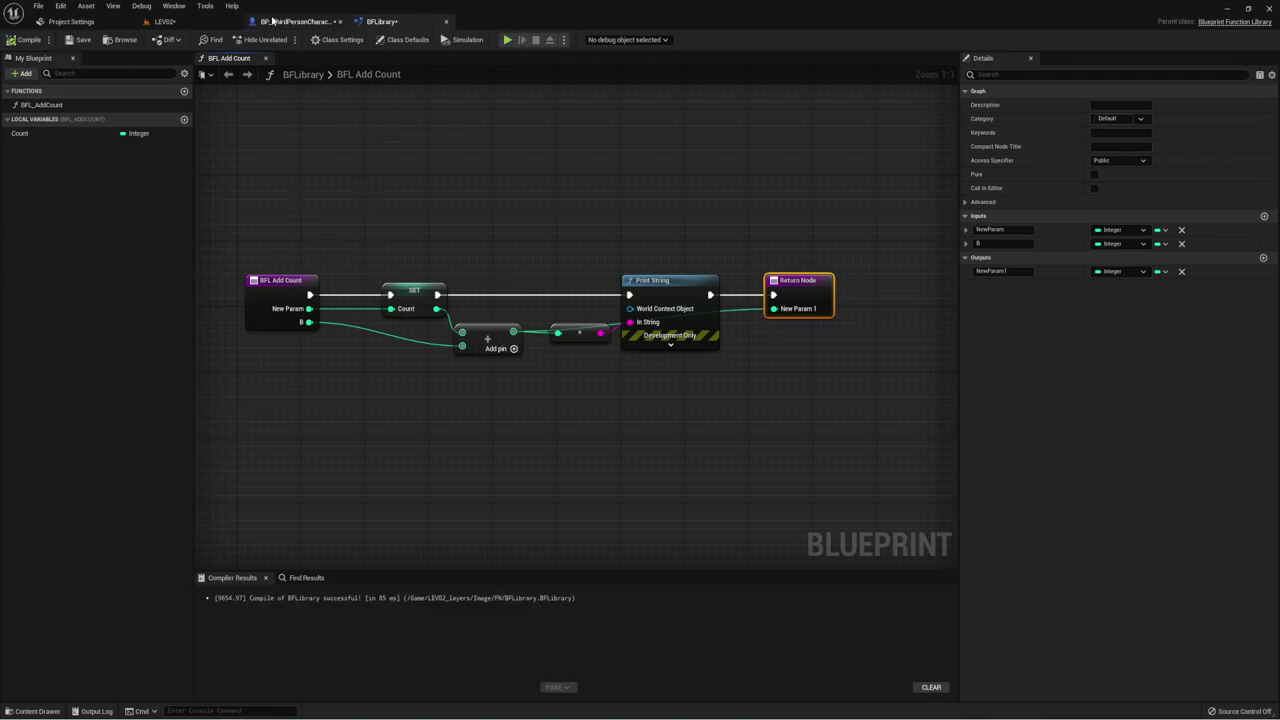
pyautogui.click(295, 21)
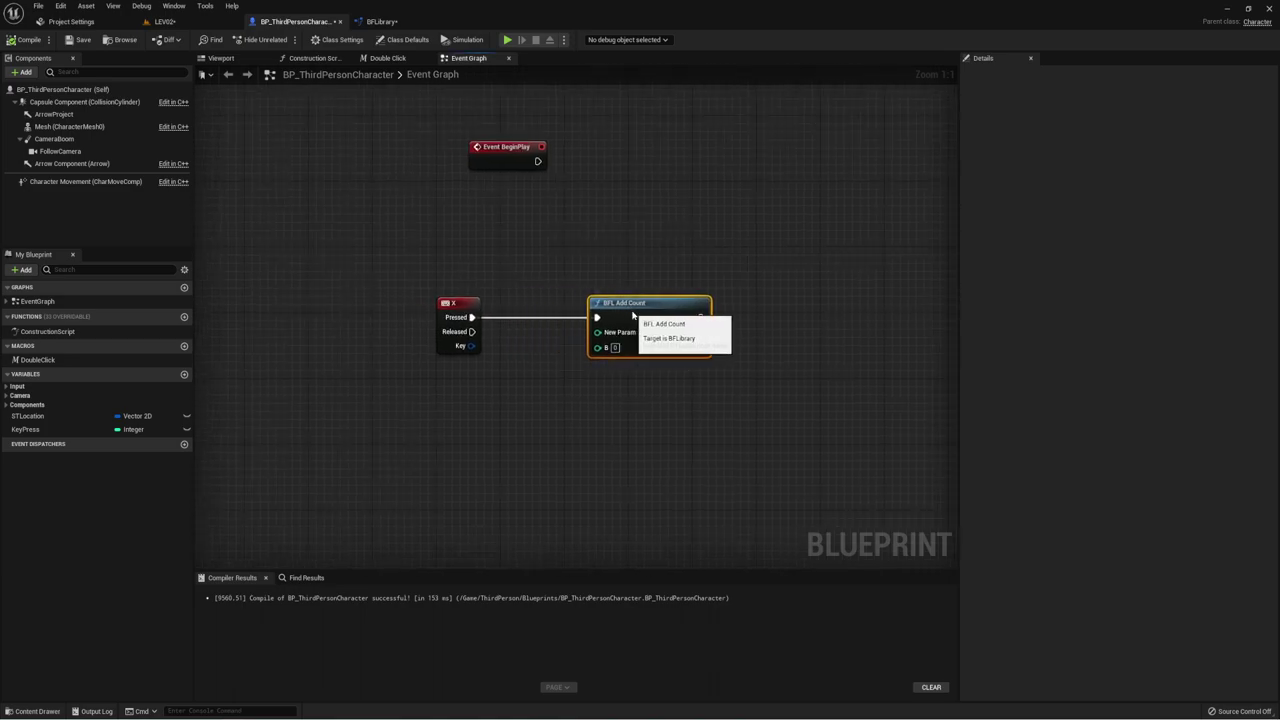
pyautogui.moveTo(566, 317); pyautogui.dragTo(702, 317)
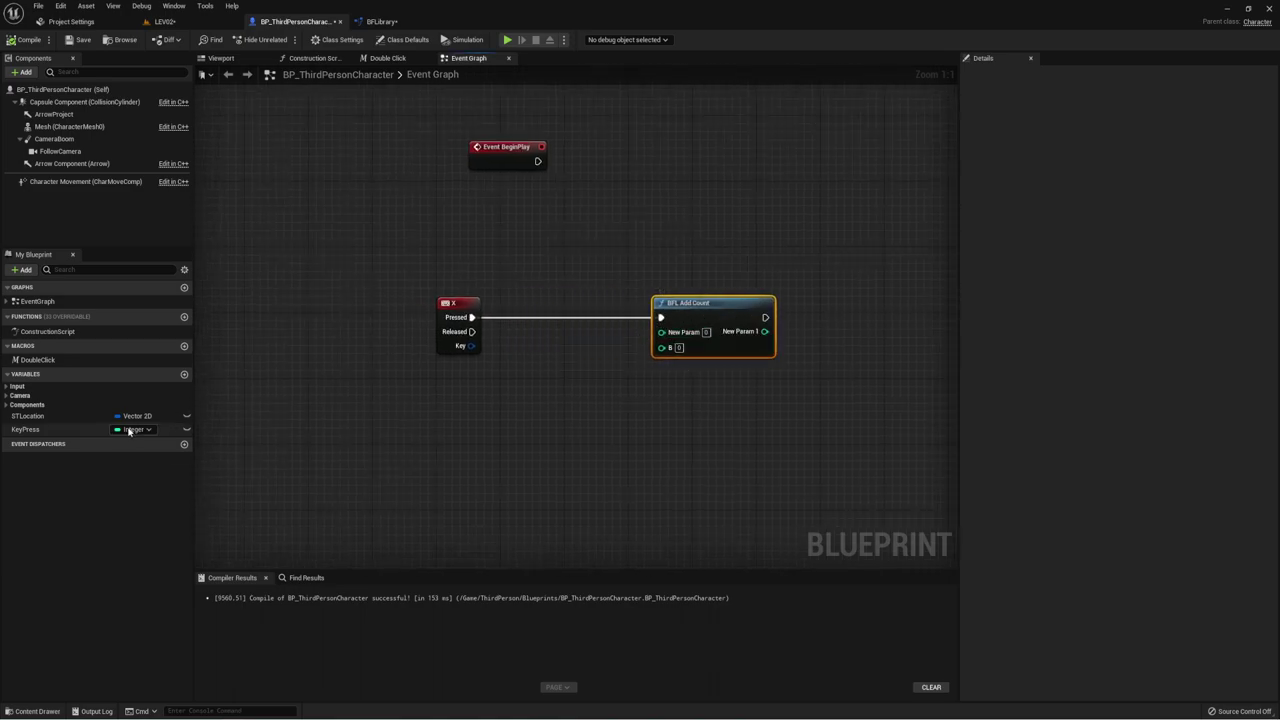
# Step: Feed BFL Add Count a Key Press getter and a Random Integer in Range node on B, setting its upper limit
pyautogui.moveTo(30, 429)
pyautogui.keyDown('ctrl'); pyautogui.mouseDown()
pyautogui.moveTo(588, 369)
pyautogui.moveTo(661, 331)
pyautogui.mouseUp(); pyautogui.keyUp('ctrl')
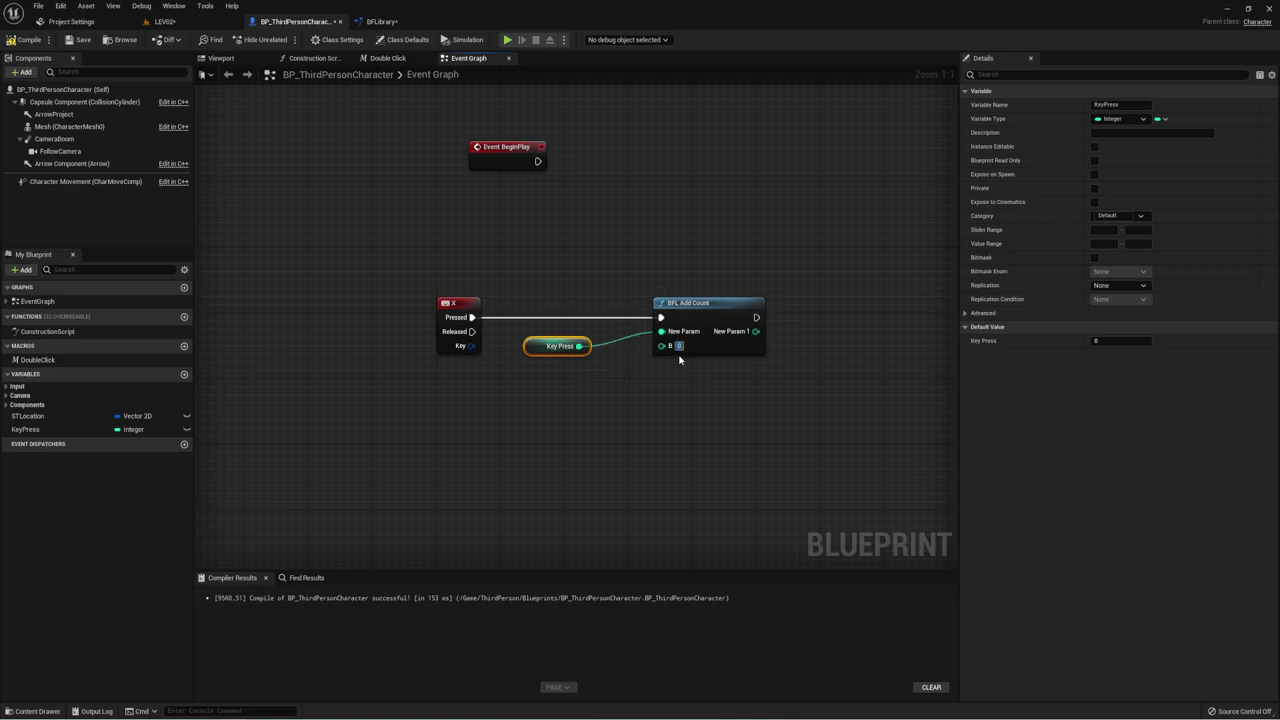
pyautogui.moveTo(661, 346); pyautogui.dragTo(604, 389)
pyautogui.write('ra')
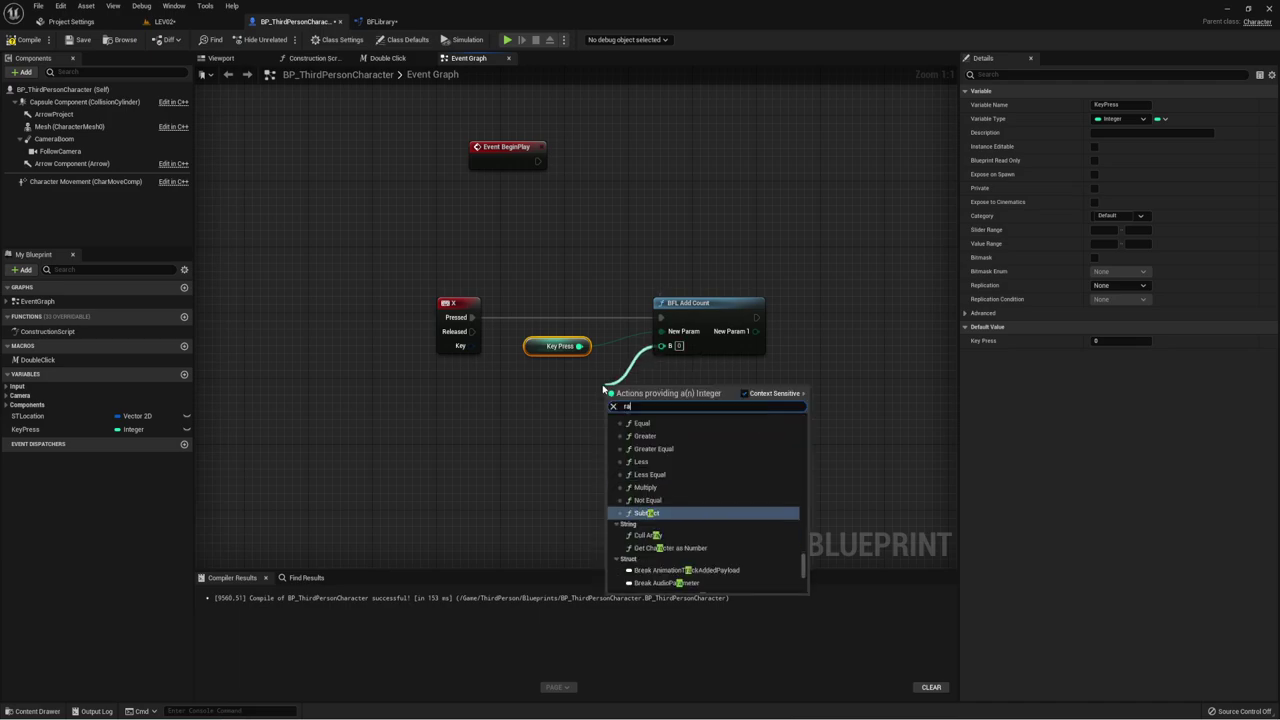
pyautogui.write('nd')
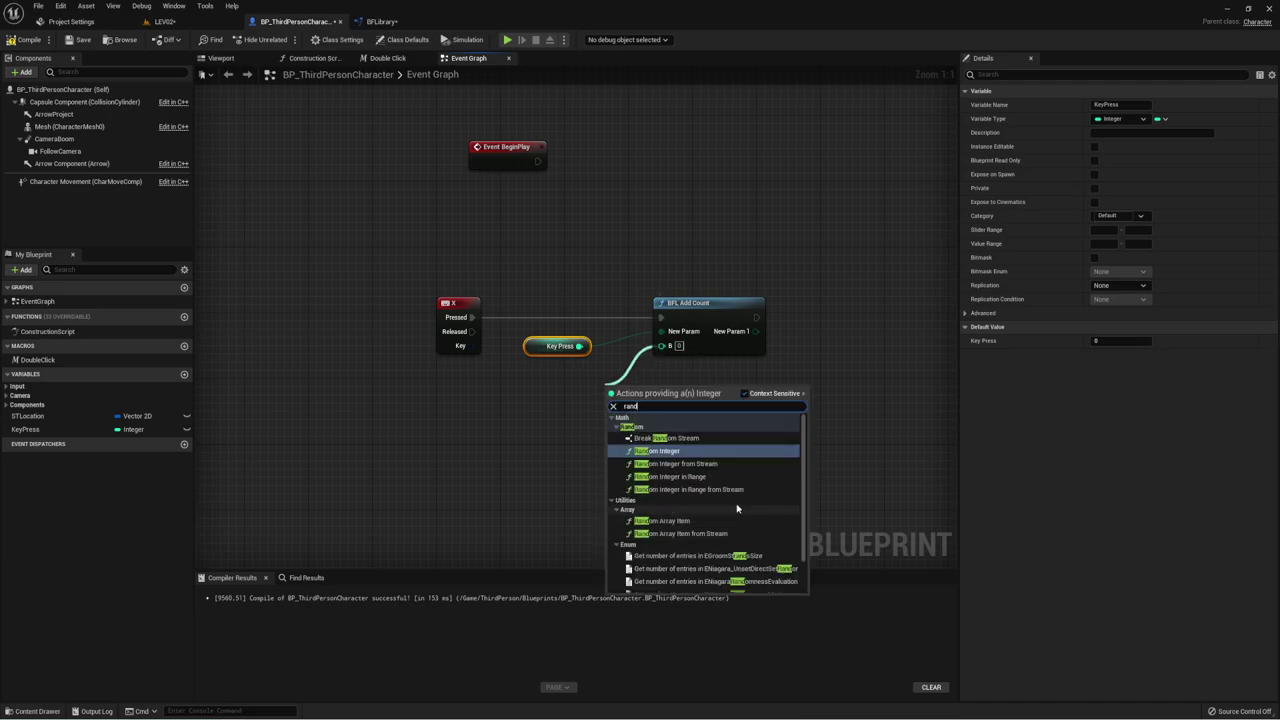
pyautogui.click(679, 477)
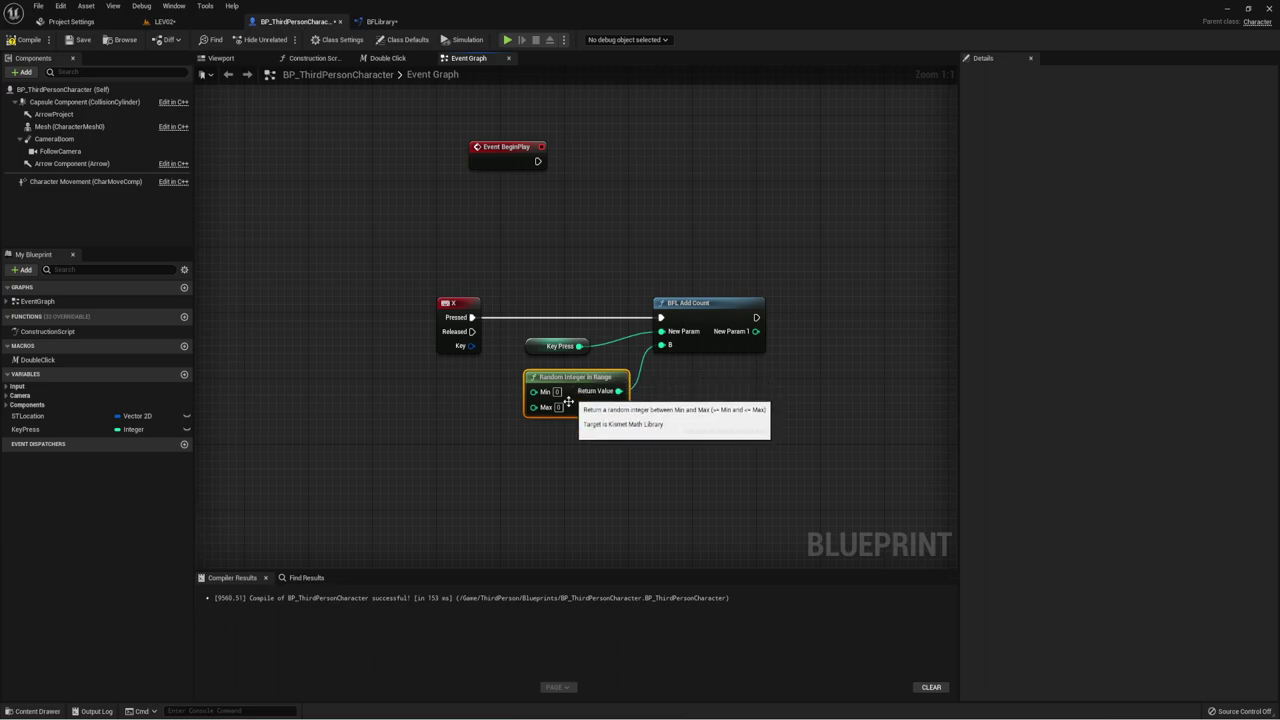
pyautogui.moveTo(660, 394); pyautogui.dragTo(579, 377)
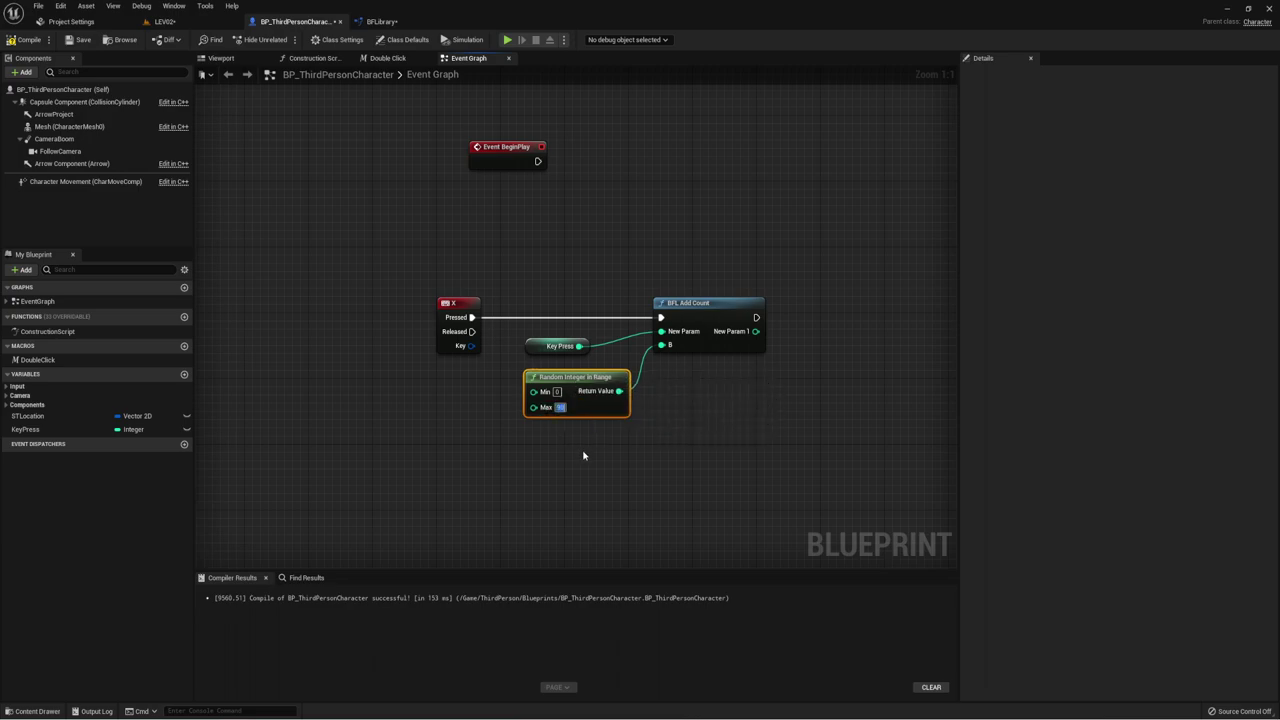
pyautogui.click(586, 450)
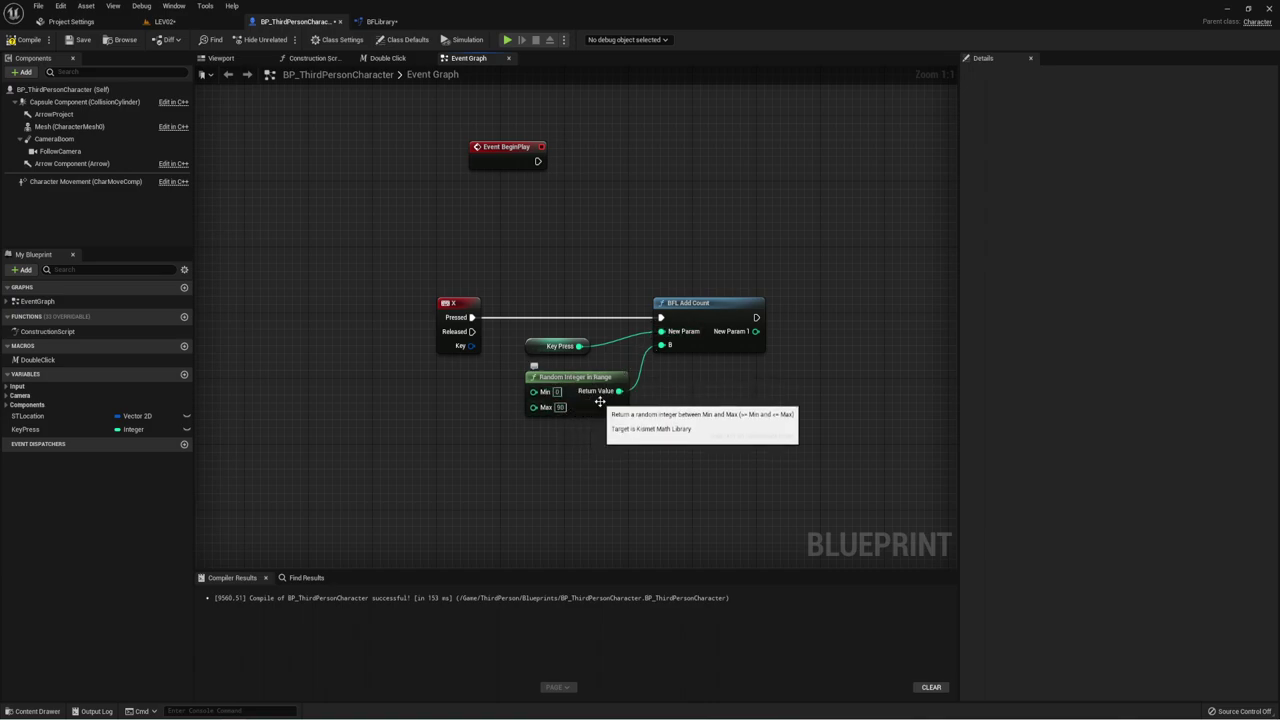
# Step: Gather the Key Press and Random Integer in Range test nodes and delete them
pyautogui.moveTo(560, 461)
pyautogui.mouseDown()
pyautogui.moveTo(604, 336)
pyautogui.moveTo(622, 332)
pyautogui.mouseUp()
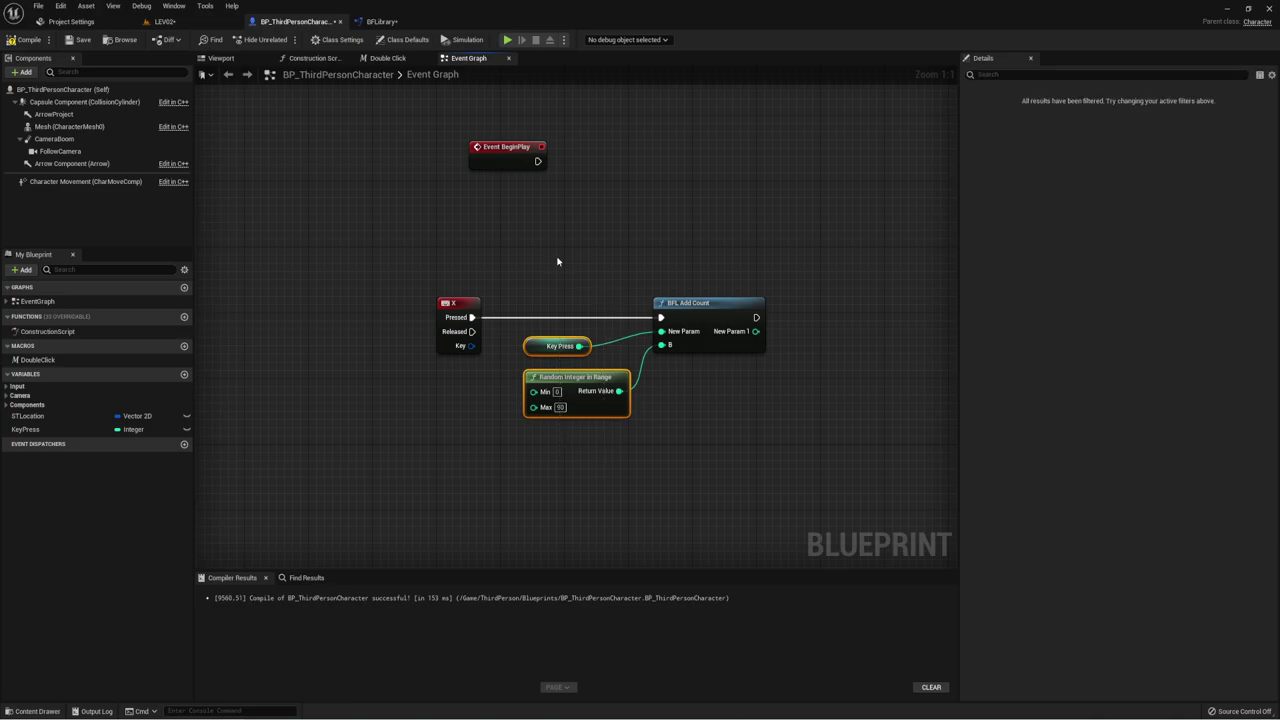
pyautogui.moveTo(557, 261); pyautogui.dragTo(731, 434)
pyautogui.press('Delete')
# Step: In the BFLibrary function library, create a new function named BFL_Speed
pyautogui.click(388, 22)
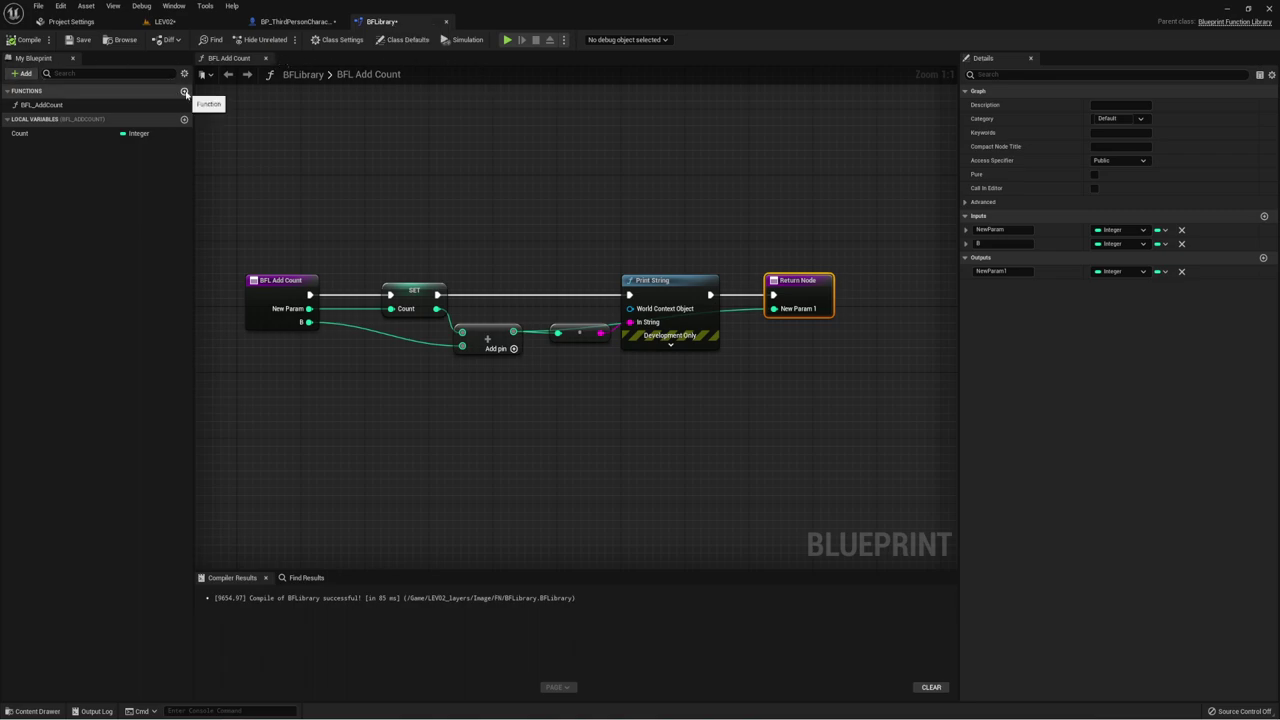
pyautogui.click(184, 91)
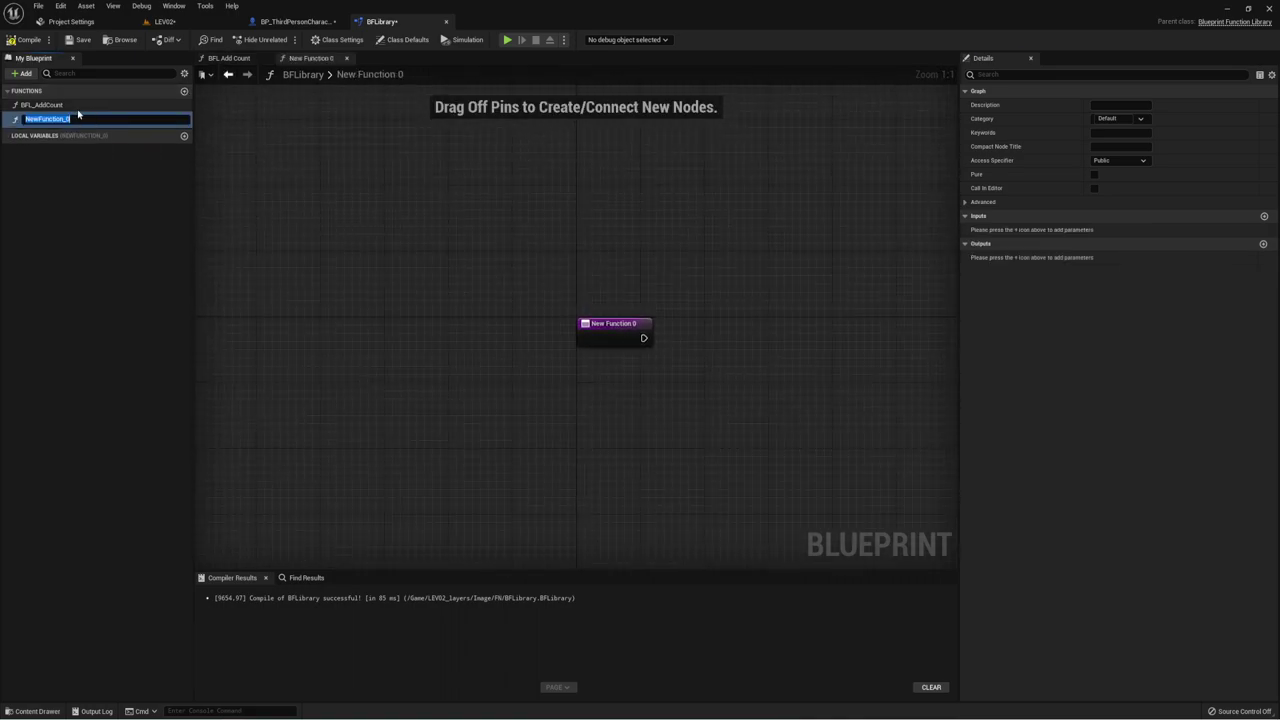
pyautogui.write('BFL_Spee')
pyautogui.write('d')
pyautogui.press('Return')
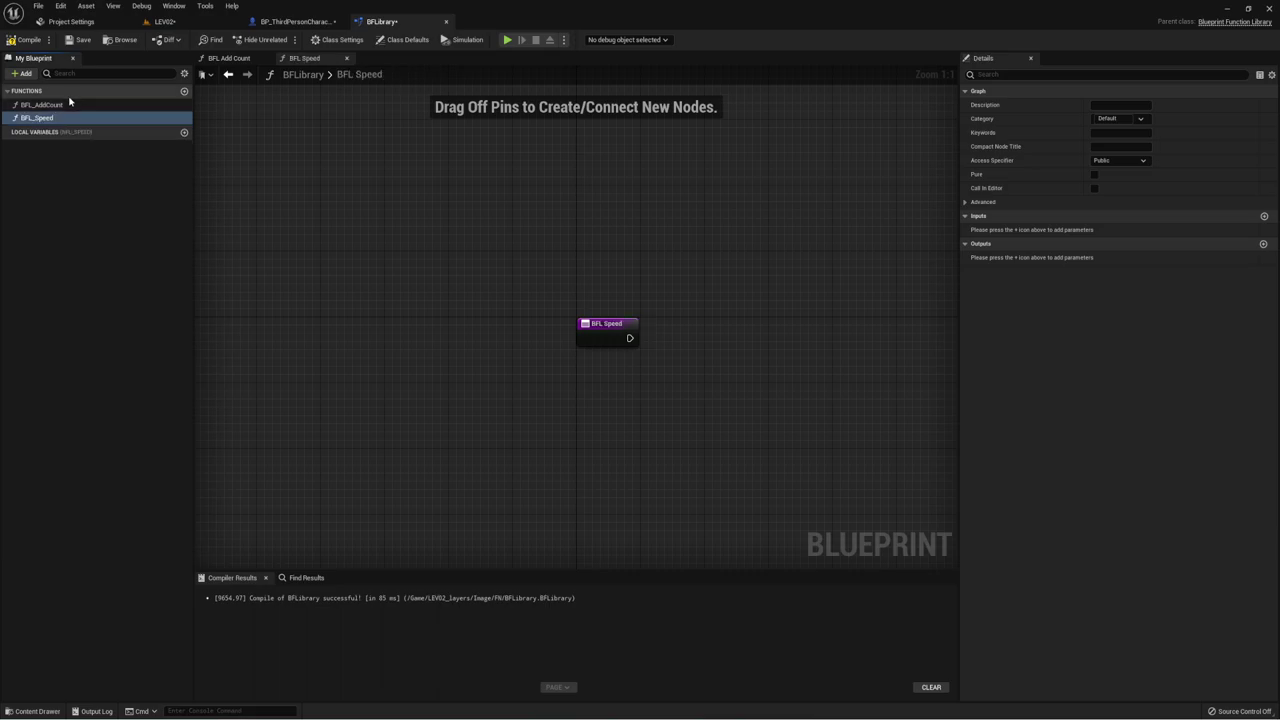
# Step: After the BFL Speed entry, add Cast To BP_ThirdPersonCharacter with Get Player Character as its object
pyautogui.moveTo(718, 363); pyautogui.dragTo(454, 330, button='right')
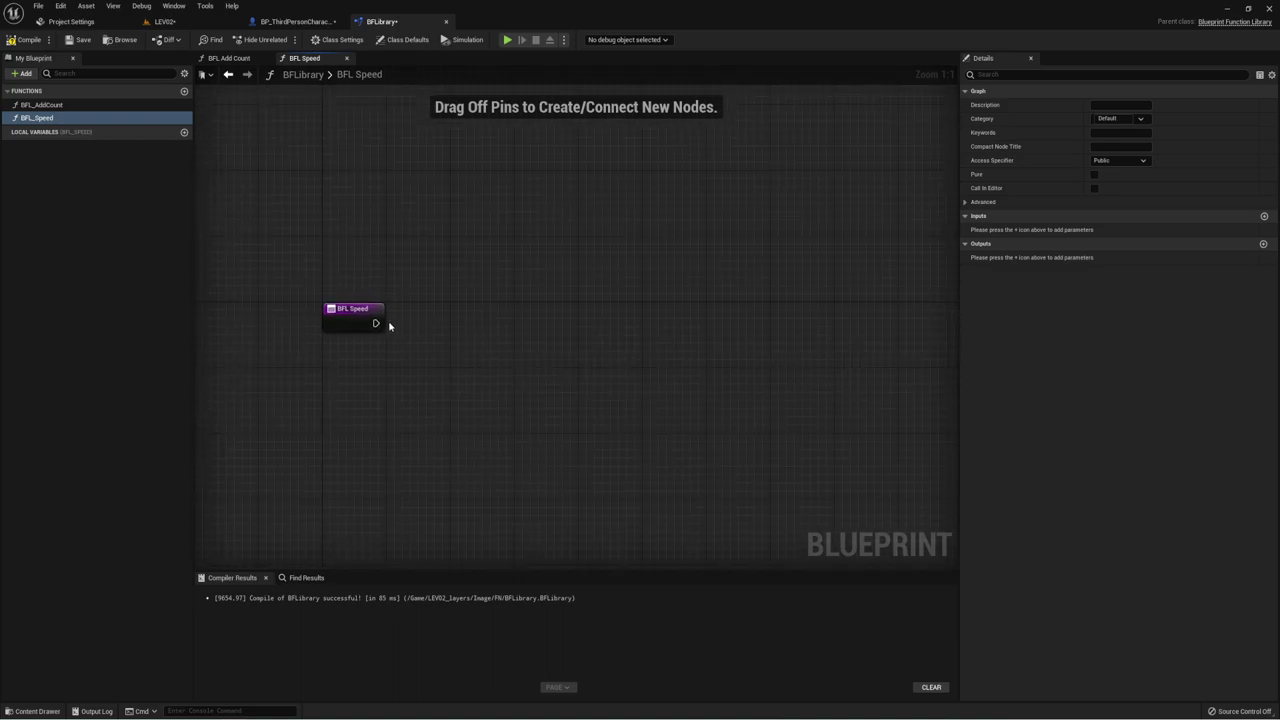
pyautogui.moveTo(376, 323); pyautogui.dragTo(467, 318)
pyautogui.write('cast')
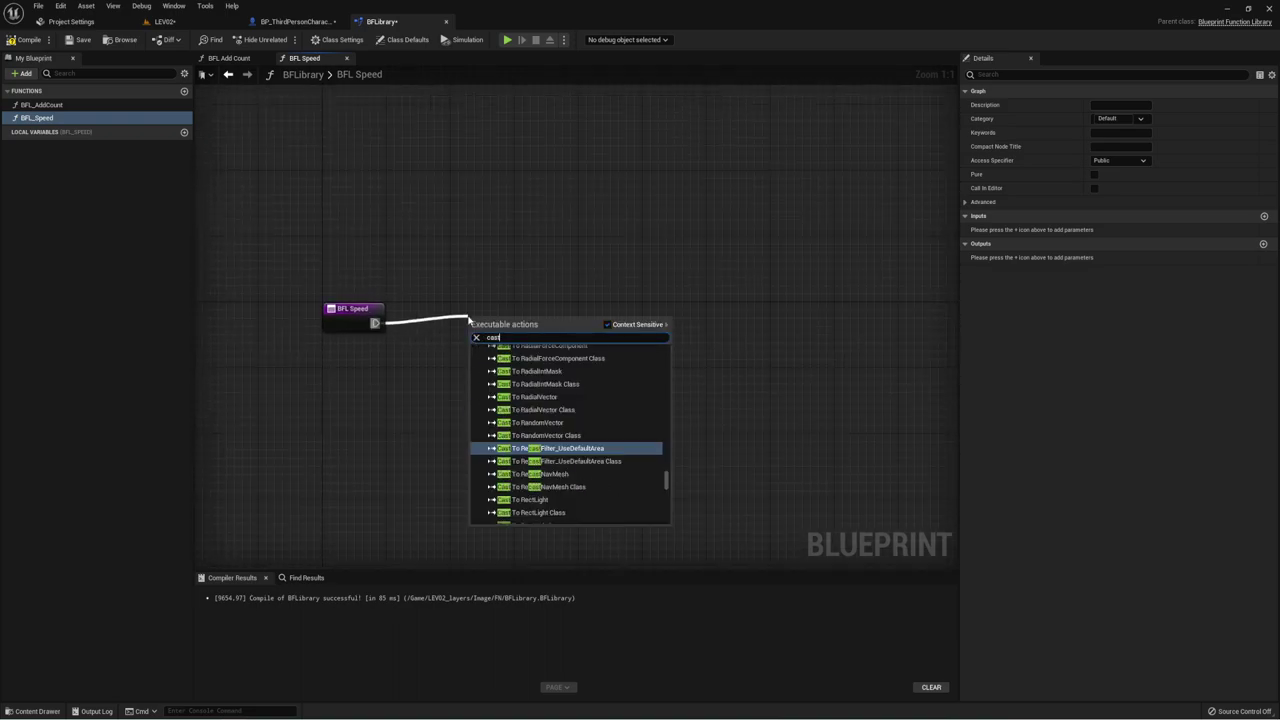
pyautogui.write('t t')
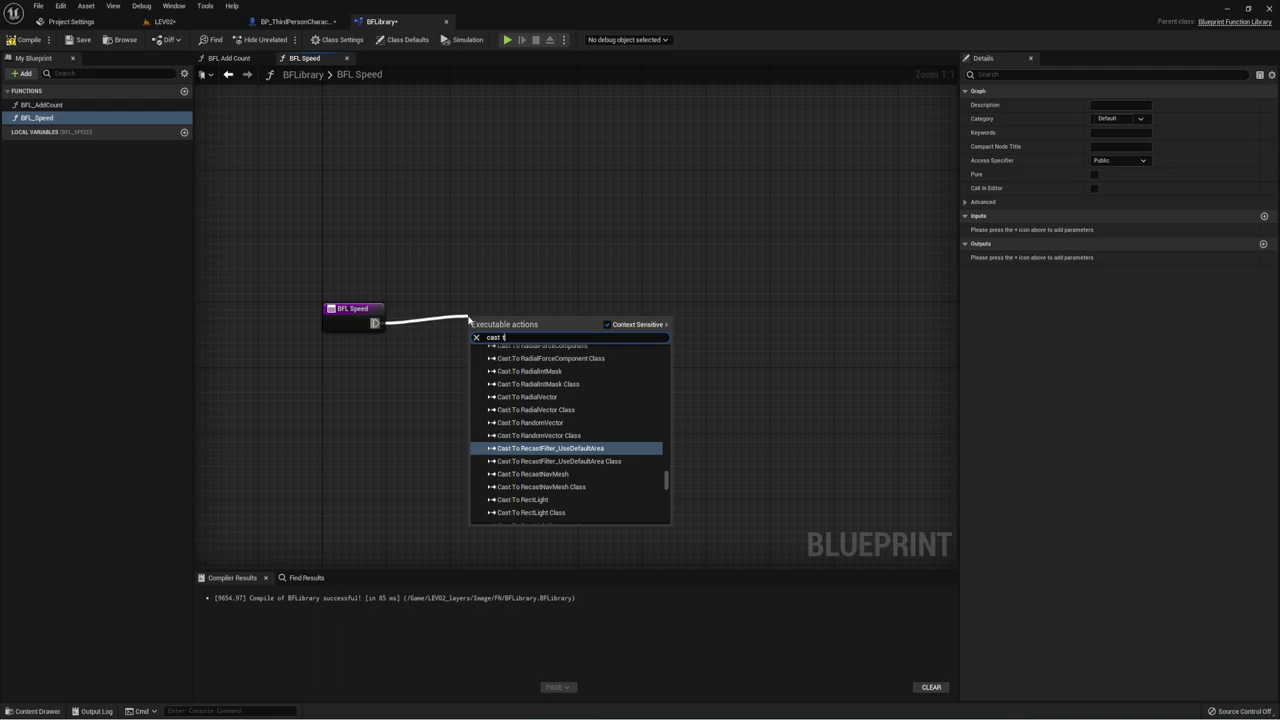
pyautogui.write('o th')
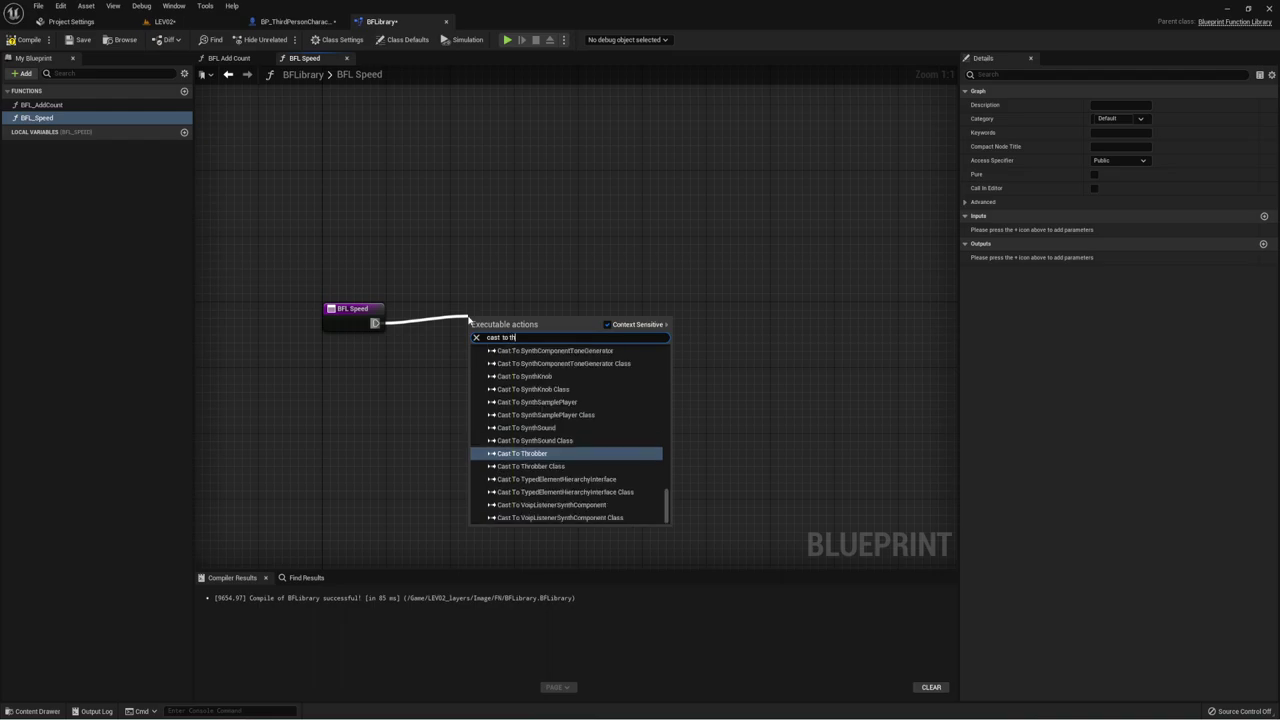
pyautogui.write('ir')
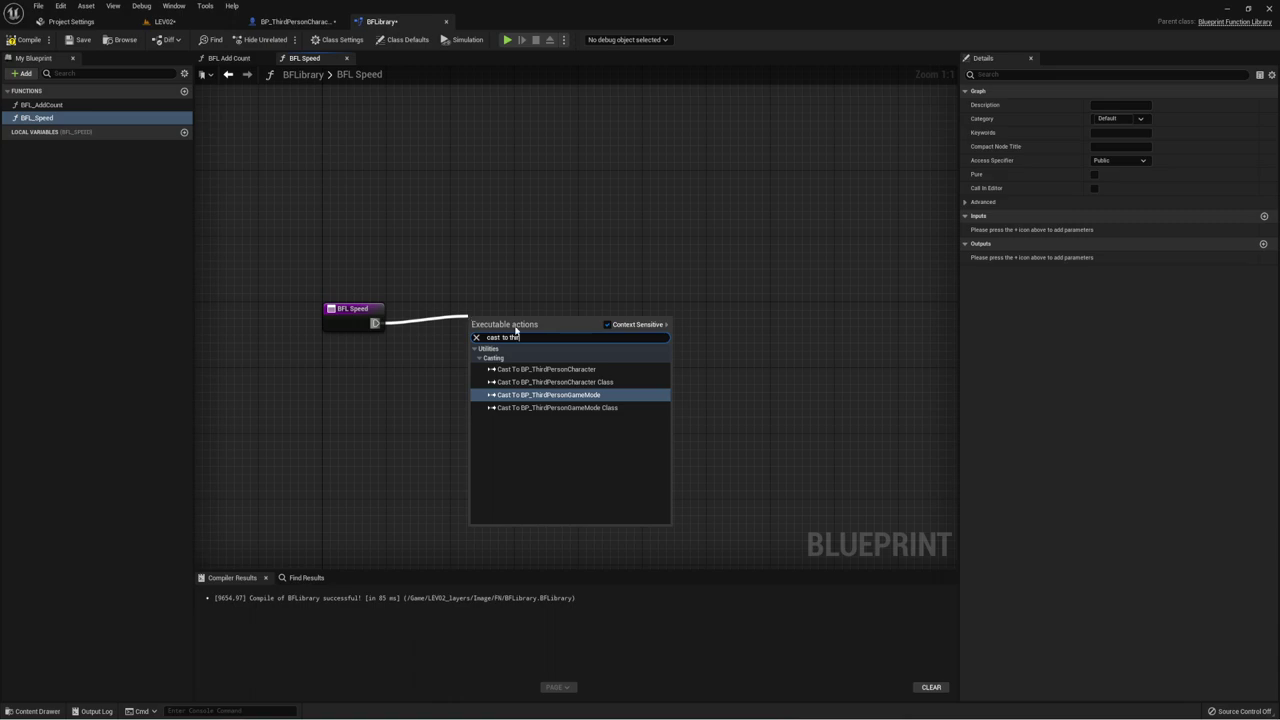
pyautogui.click(560, 369)
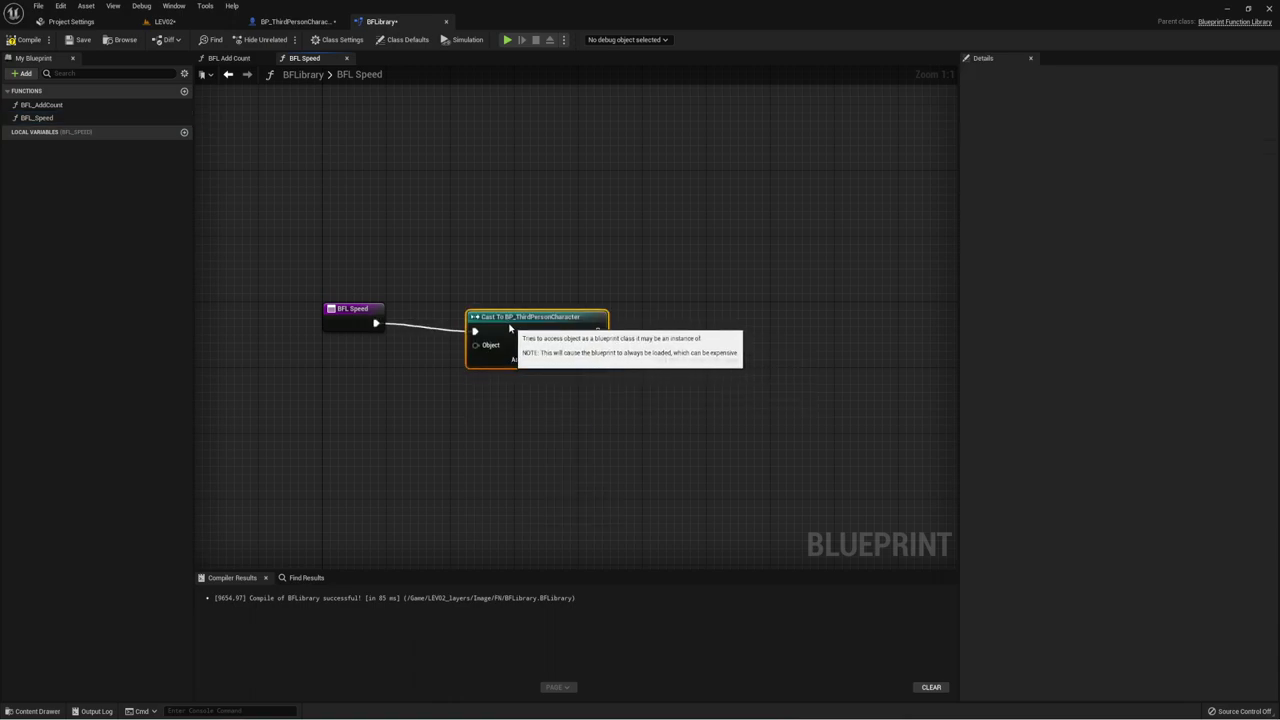
pyautogui.moveTo(510, 328)
pyautogui.mouseDown()
pyautogui.moveTo(494, 319)
pyautogui.moveTo(366, 387)
pyautogui.mouseUp()
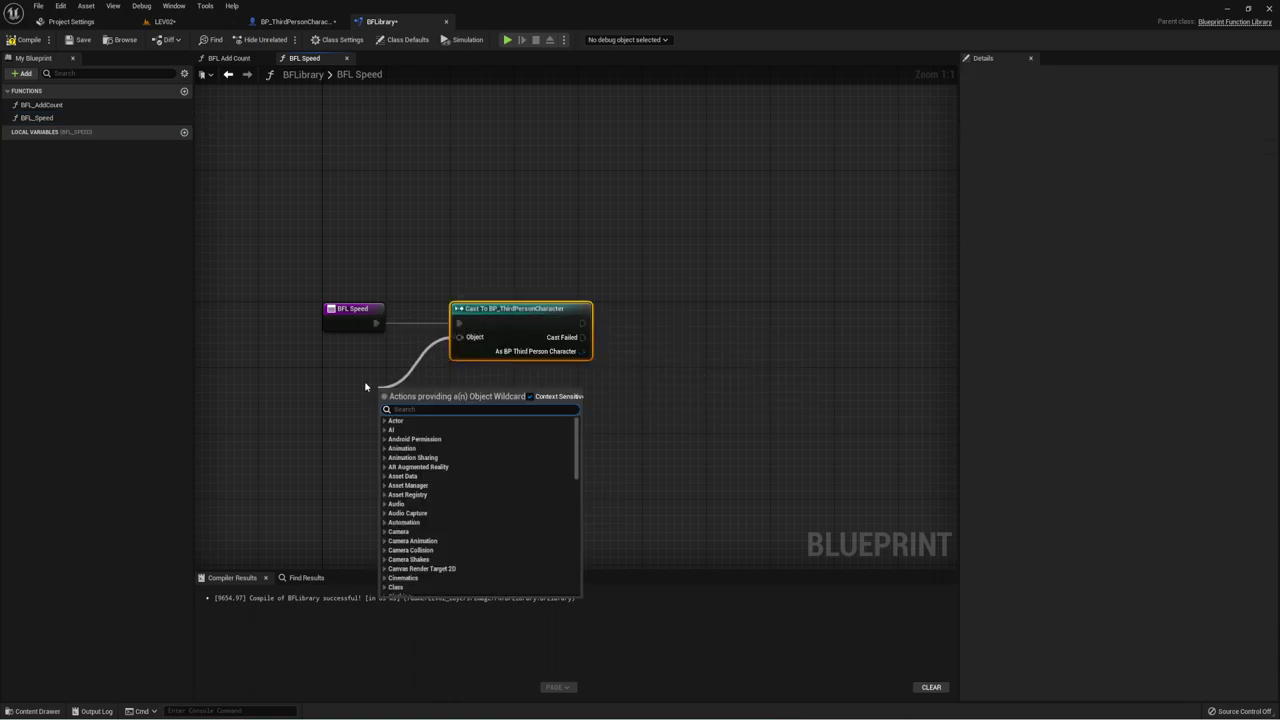
pyautogui.write('get pla')
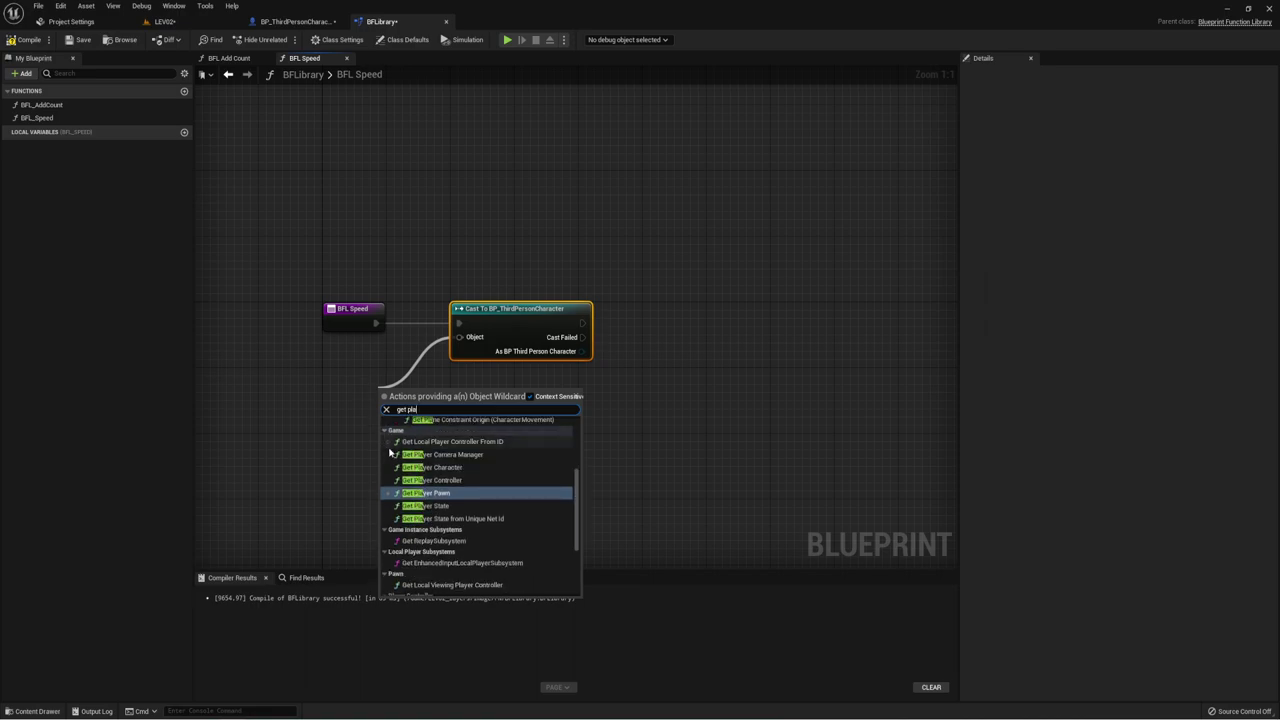
pyautogui.click(430, 467)
# Step: From the cast's character output, add a Get Character Movement node
pyautogui.moveTo(581, 351); pyautogui.dragTo(686, 348)
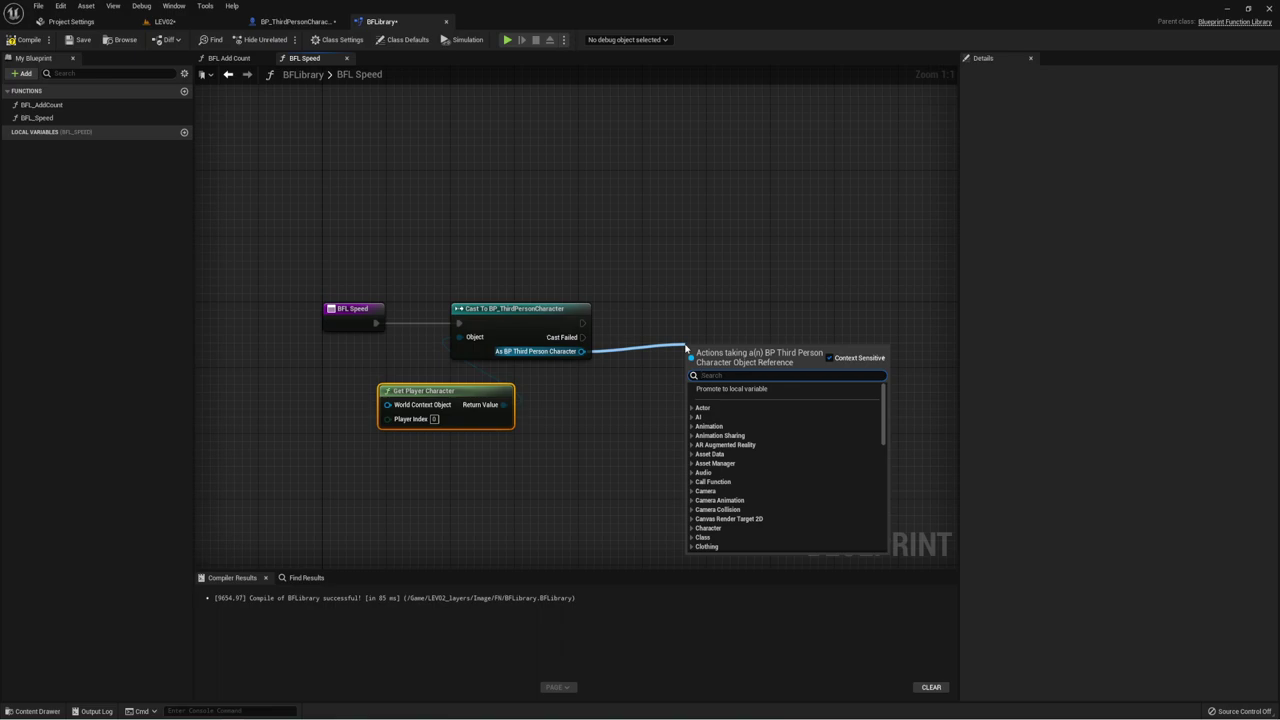
pyautogui.write('Set')
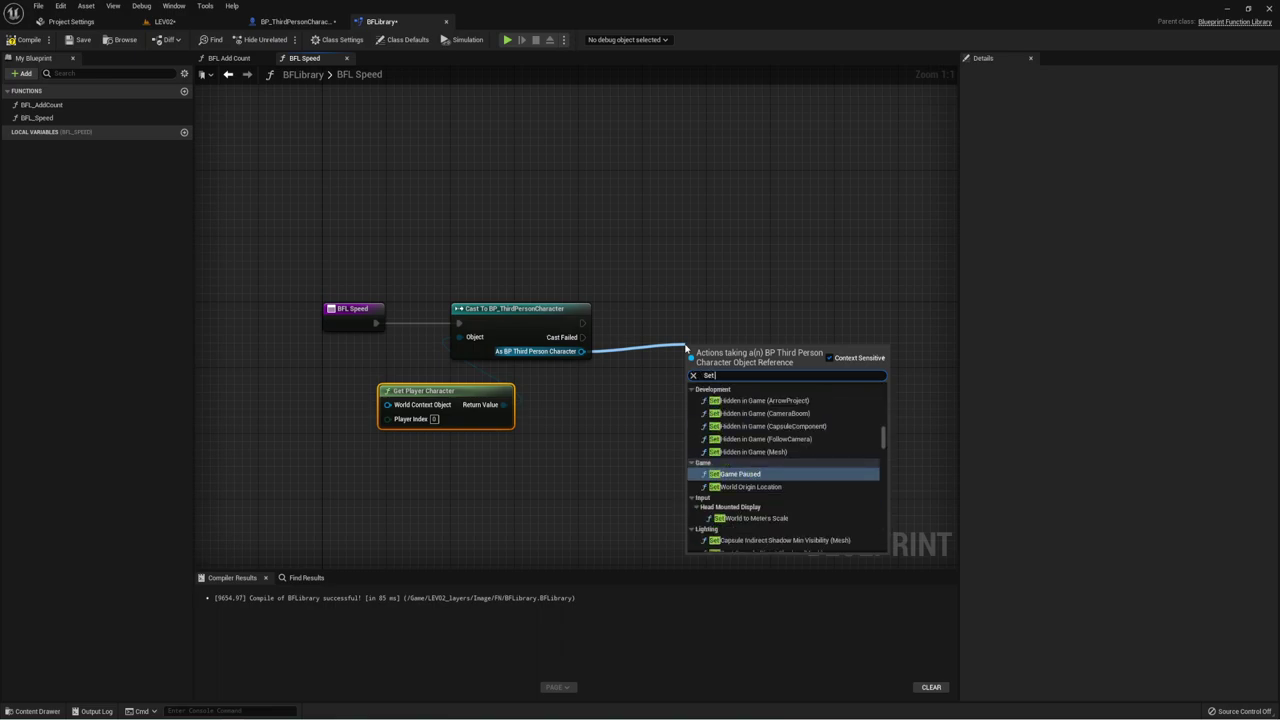
pyautogui.write(' max')
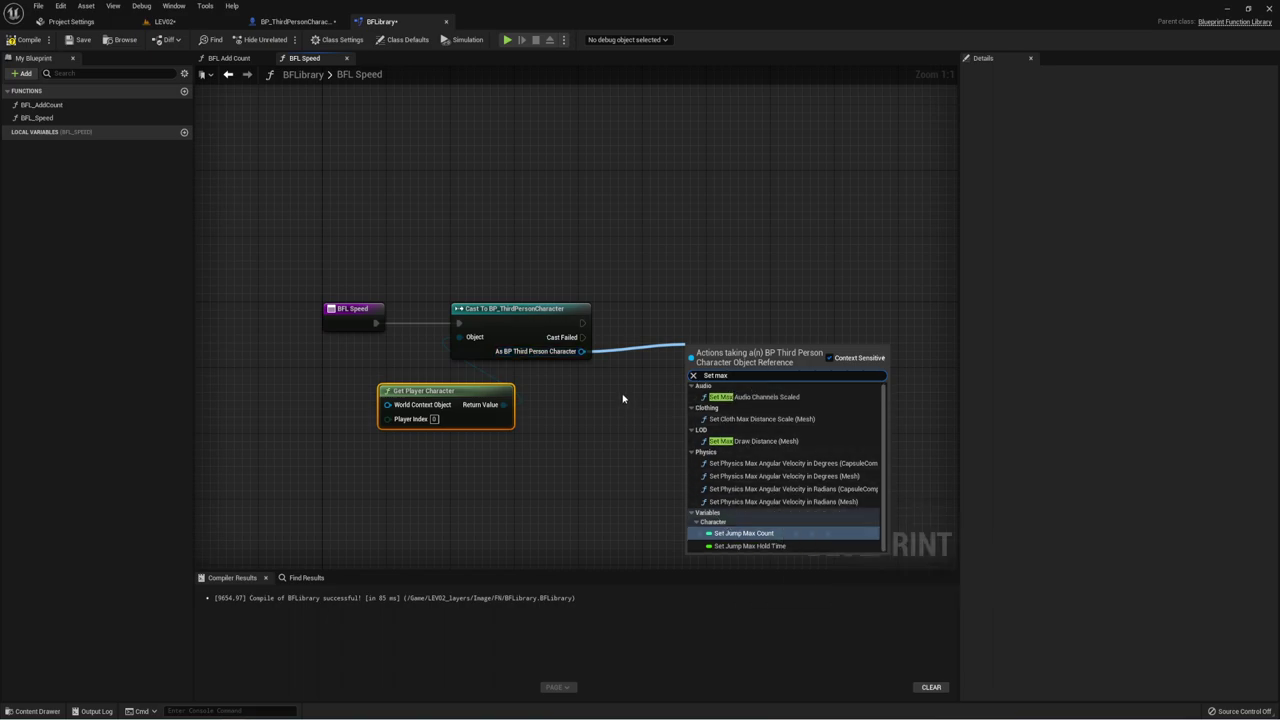
pyautogui.click(582, 362)
pyautogui.moveTo(581, 352); pyautogui.dragTo(628, 368)
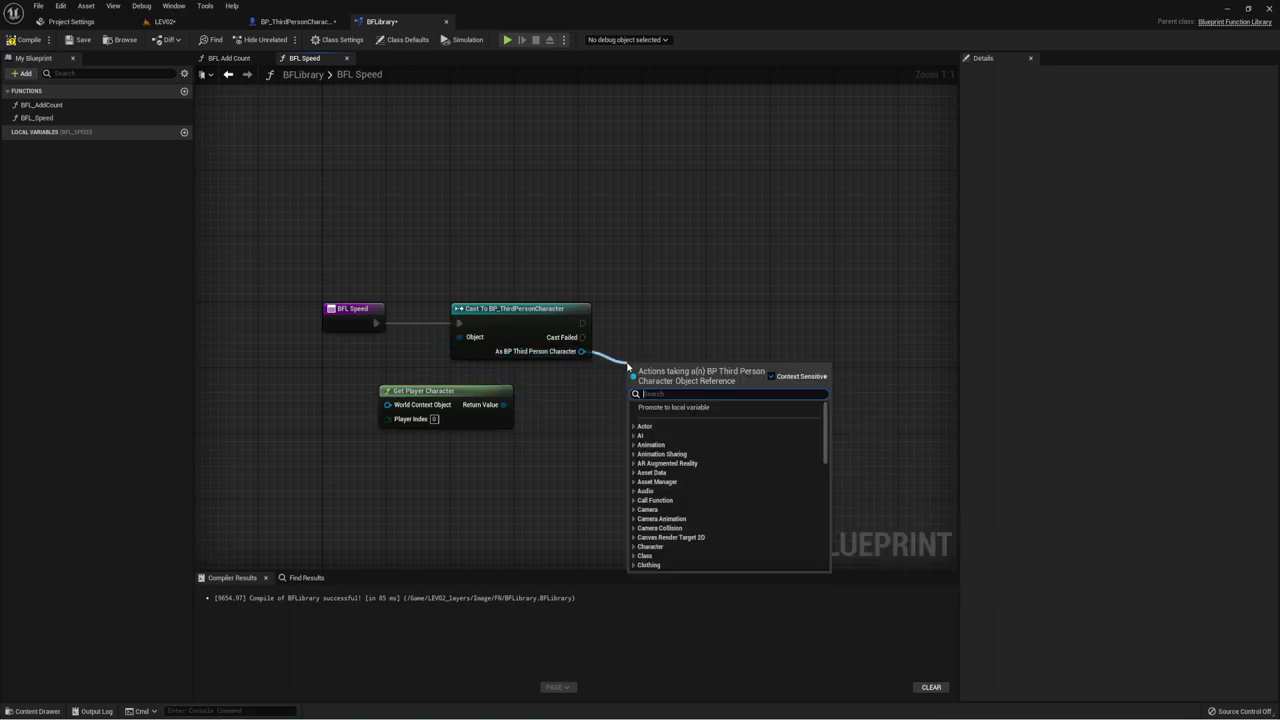
pyautogui.write('ch')
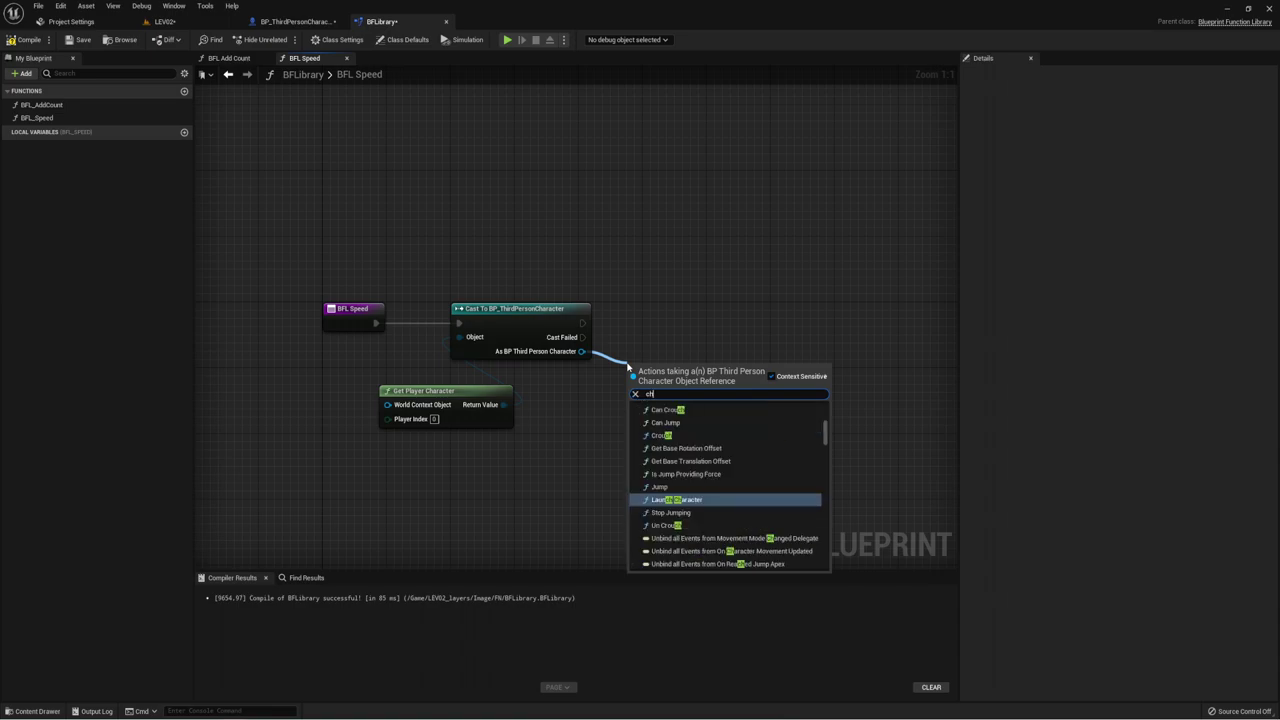
pyautogui.write('aracter mov')
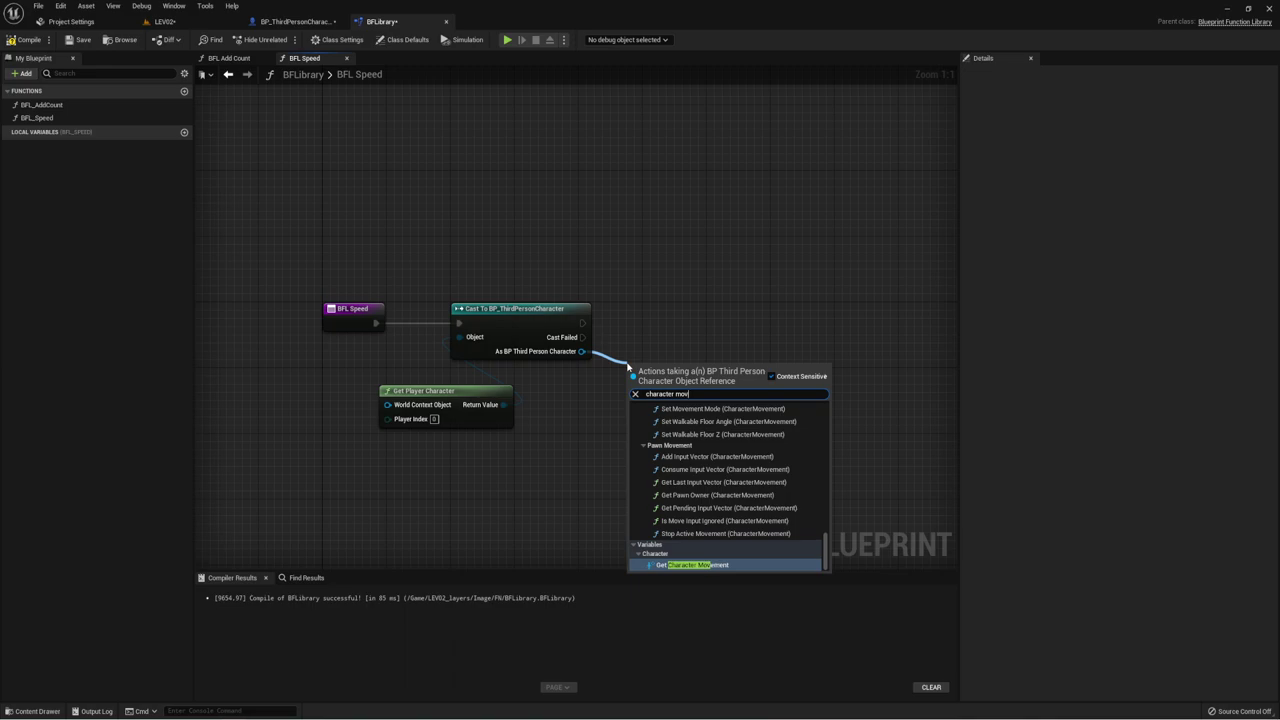
pyautogui.write('w')
pyautogui.press('BackSpace')
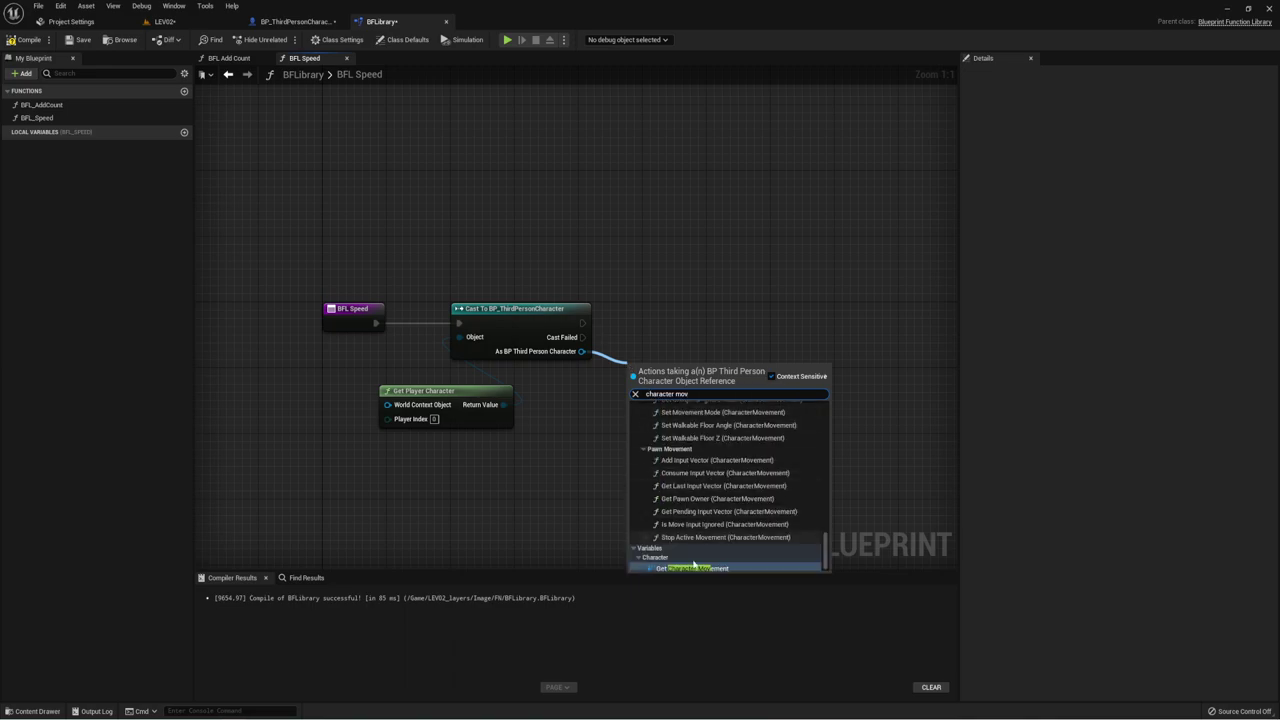
pyautogui.click(690, 568)
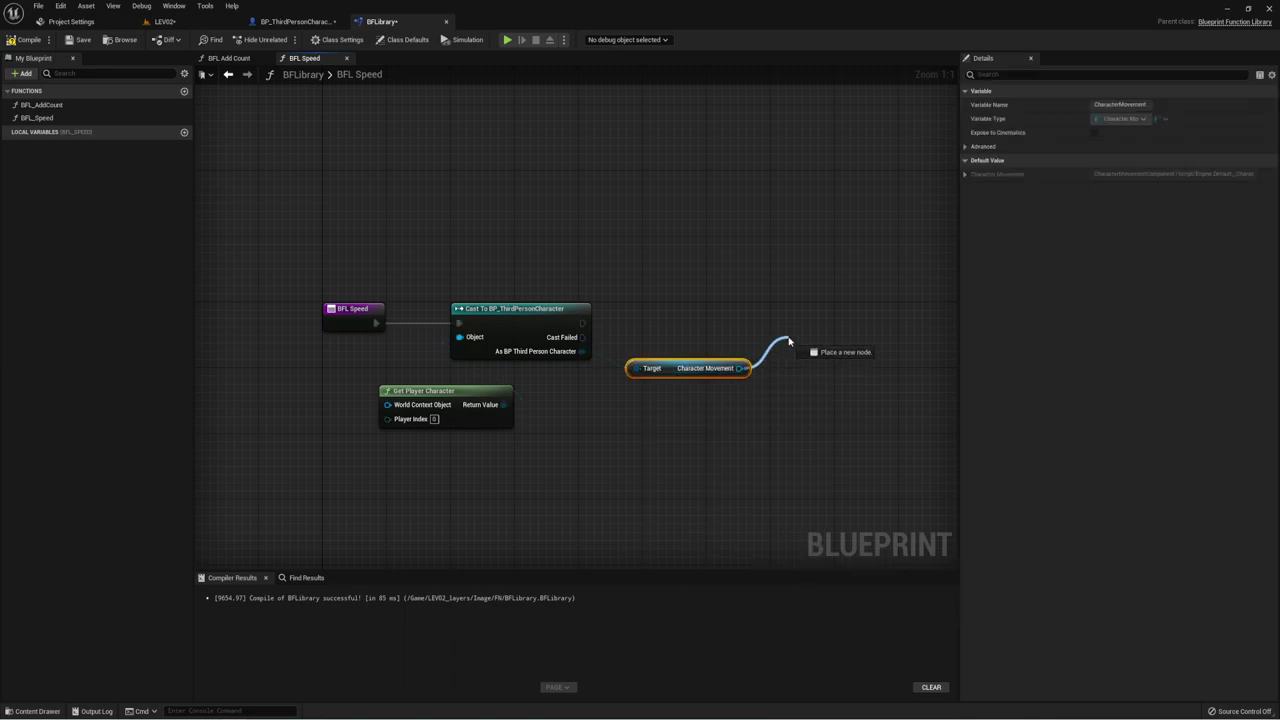
# Step: Add Set Max Walk Speed on Character Movement, run it after the cast, enter 6000, and tidy nodes
pyautogui.moveTo(739, 368); pyautogui.dragTo(788, 341)
pyautogui.write('set max')
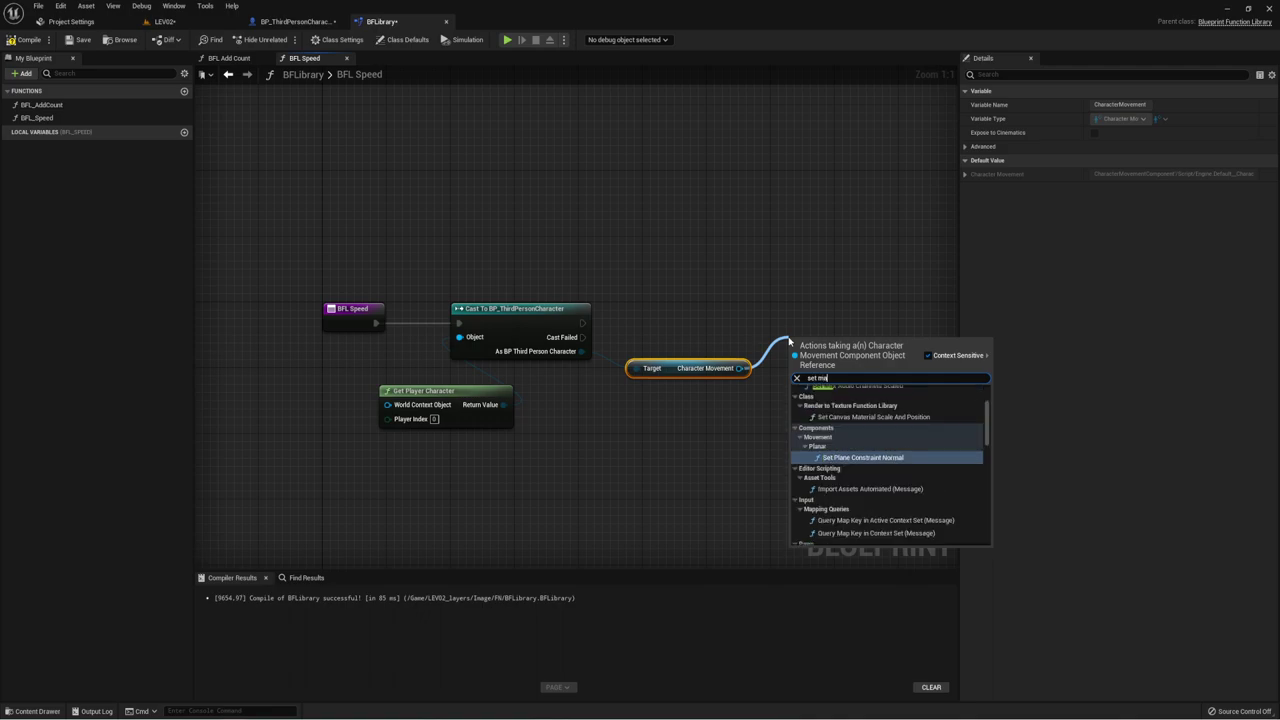
pyautogui.scroll(-5, 866, 457)
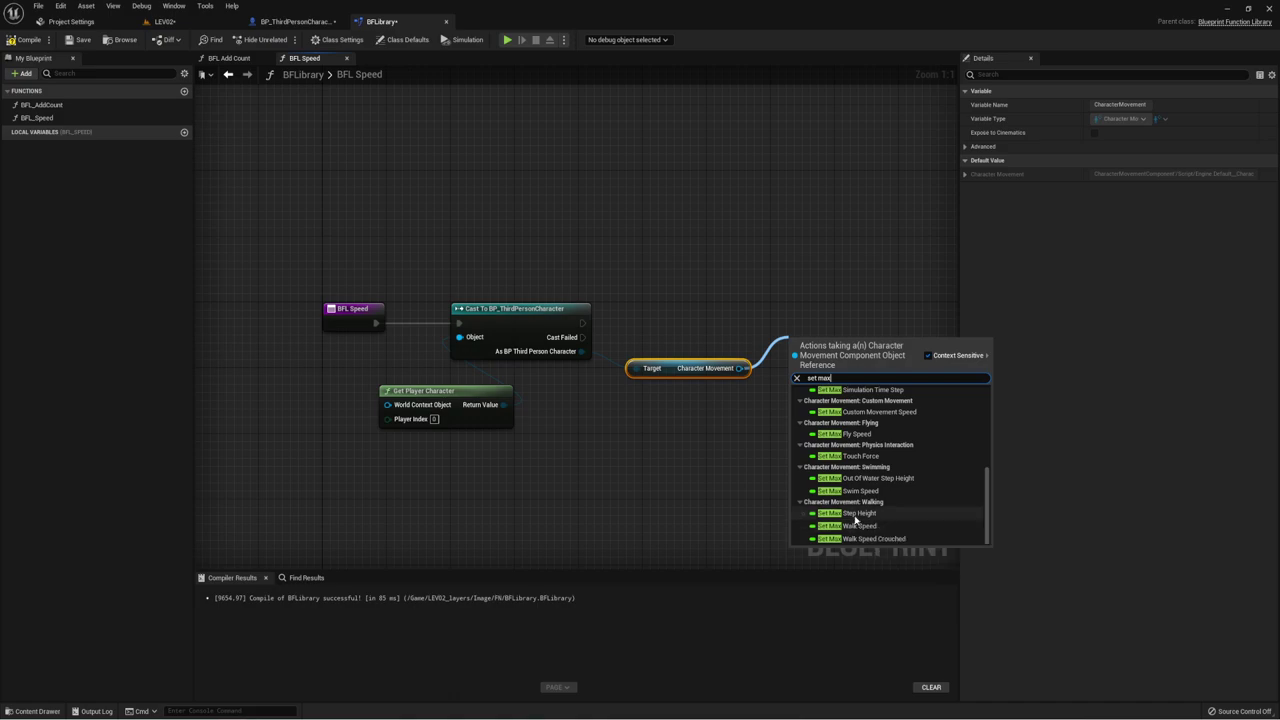
pyautogui.click(860, 528)
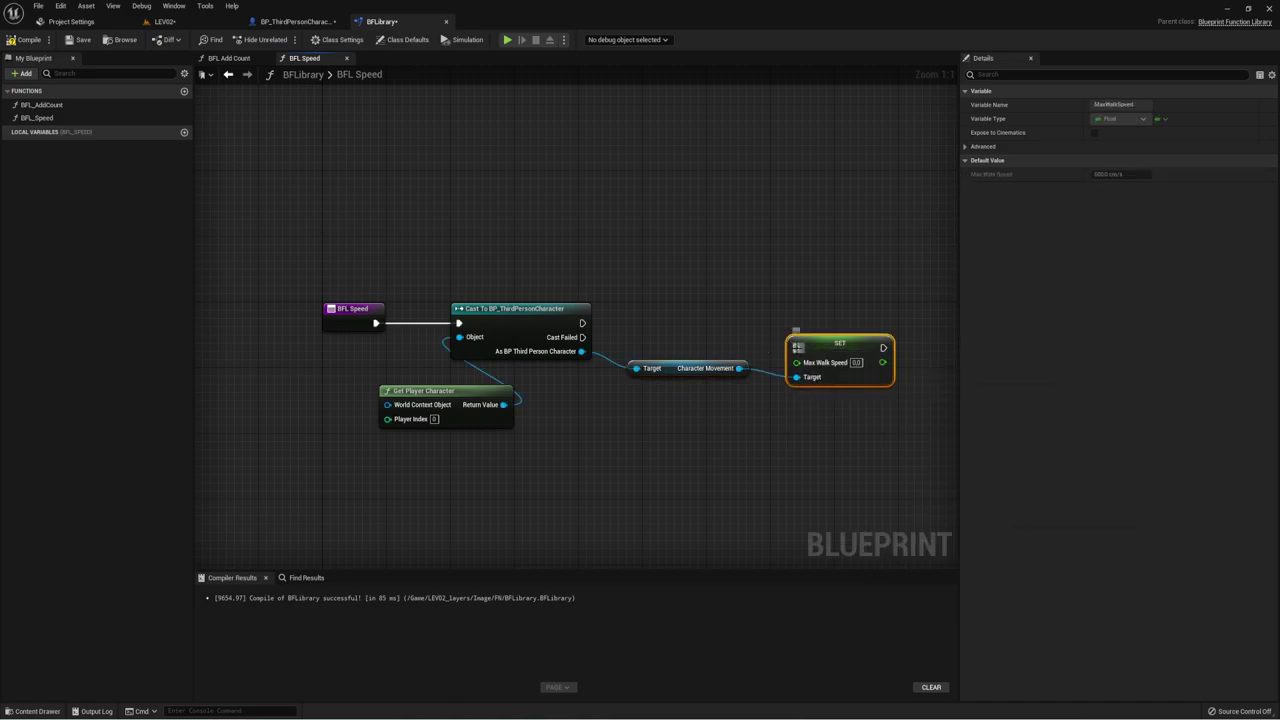
pyautogui.moveTo(795, 347); pyautogui.dragTo(582, 323)
pyautogui.moveTo(884, 352); pyautogui.dragTo(868, 326)
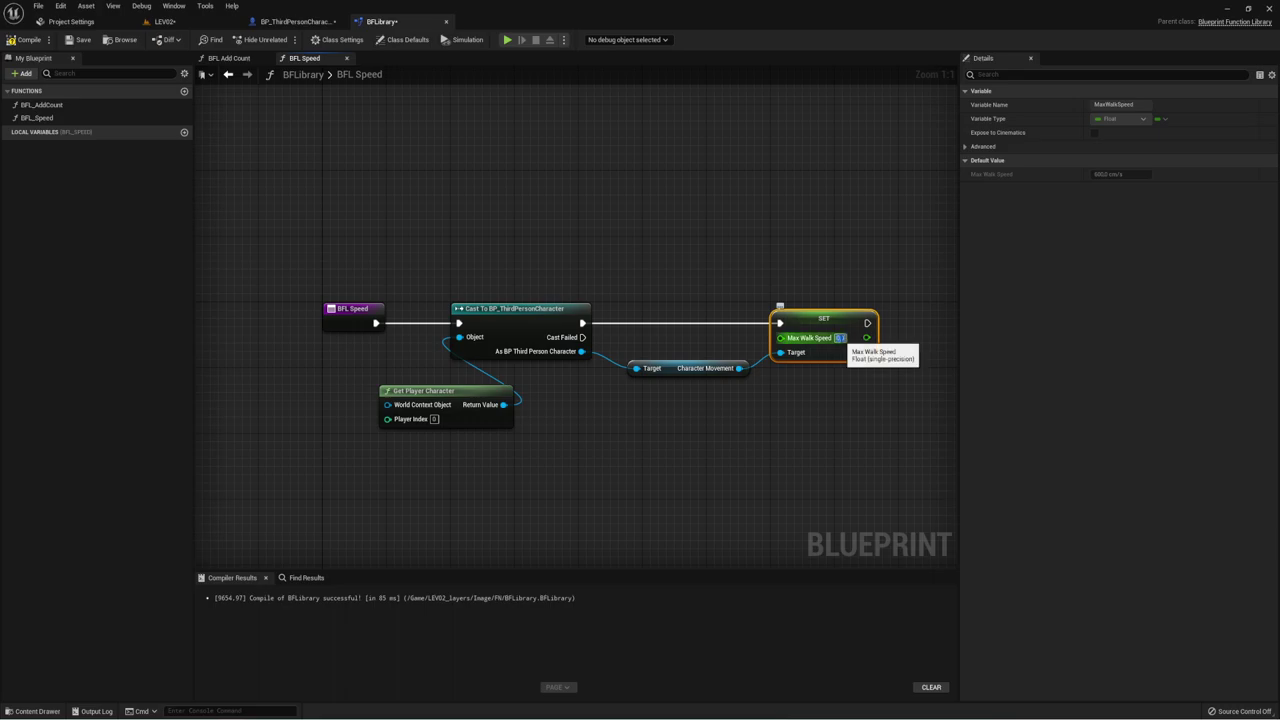
pyautogui.write('1000')
pyautogui.press('Return')
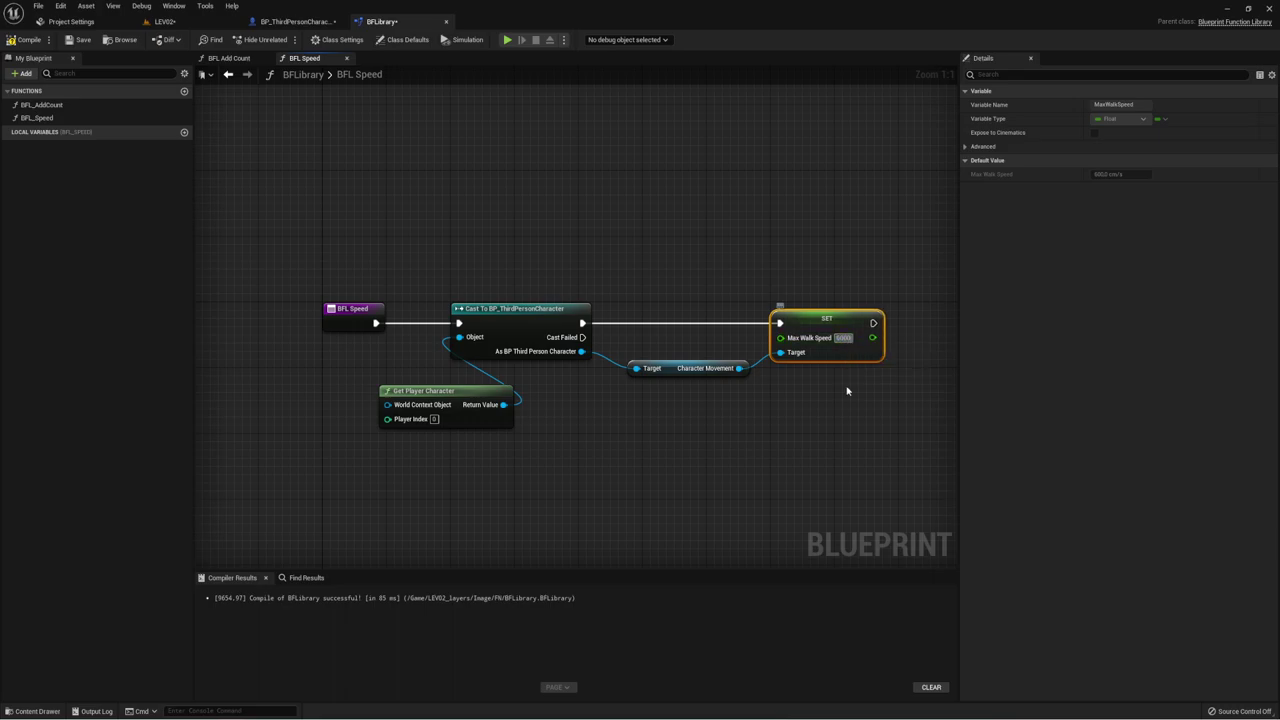
pyautogui.click(846, 391)
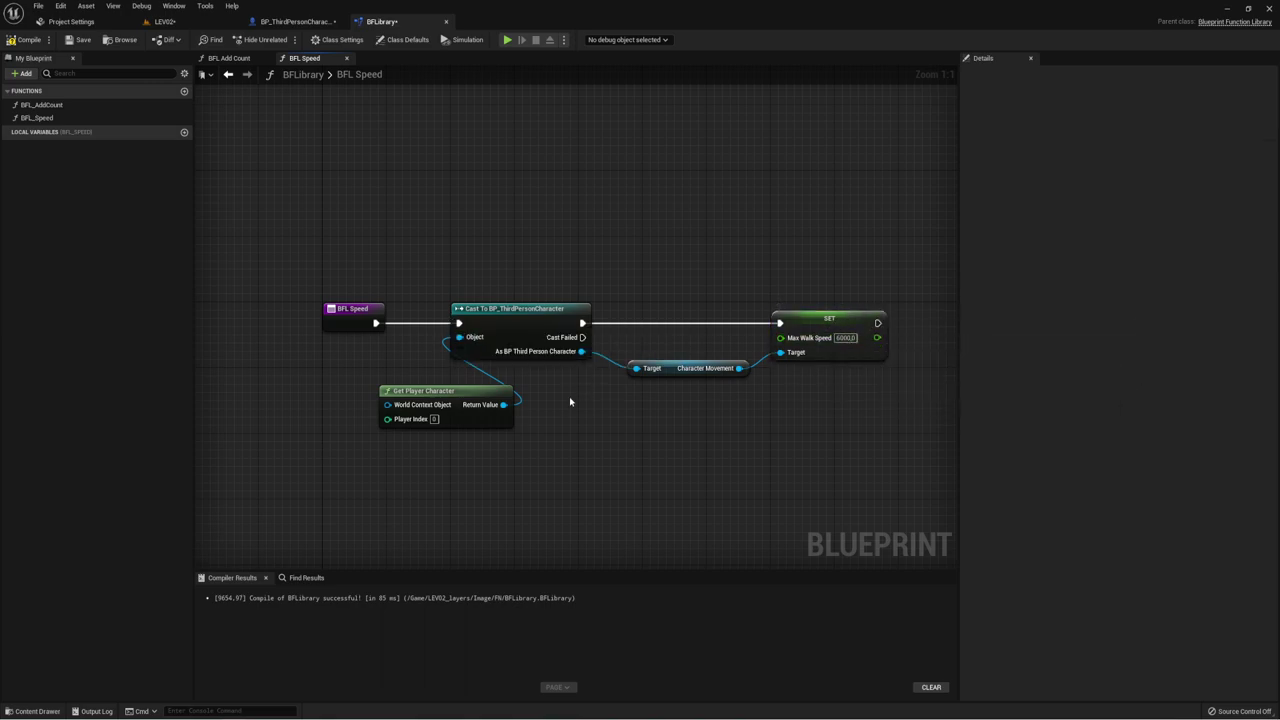
pyautogui.moveTo(489, 389); pyautogui.dragTo(407, 373)
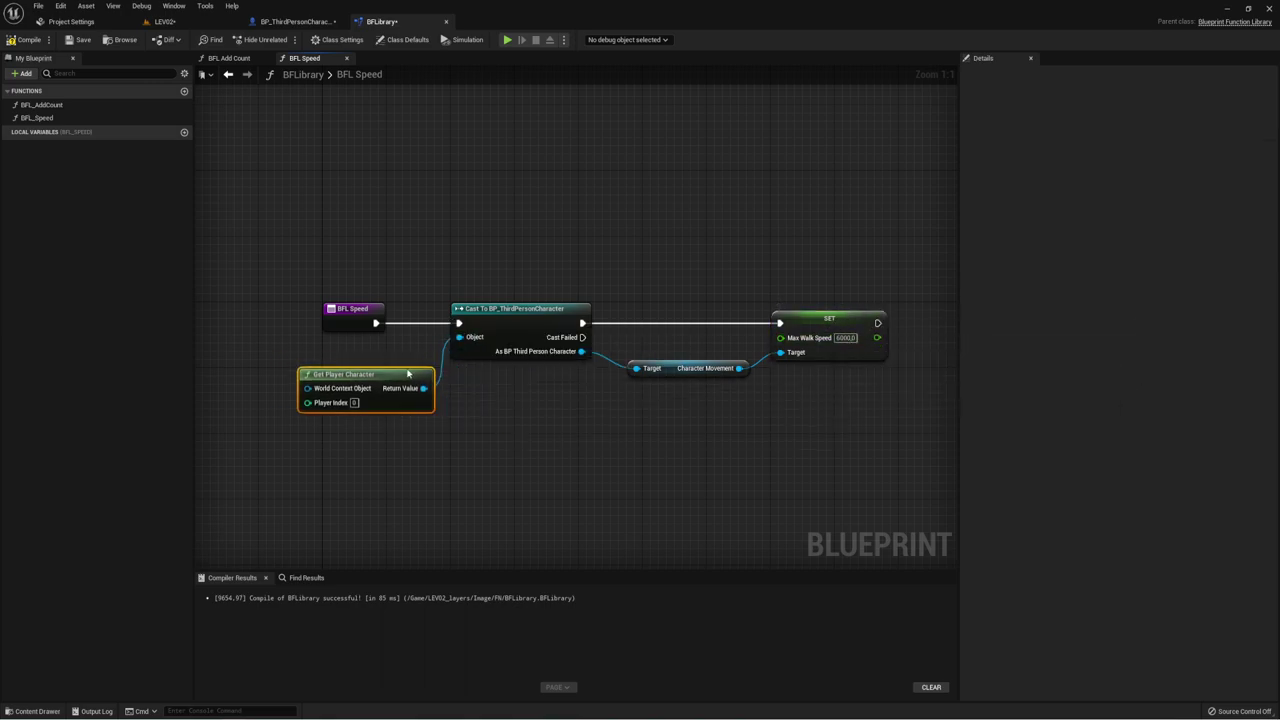
# Step: In BP_ThirdPersonCharacter, make the X key's Pressed event call BFL Speed
pyautogui.click(296, 21)
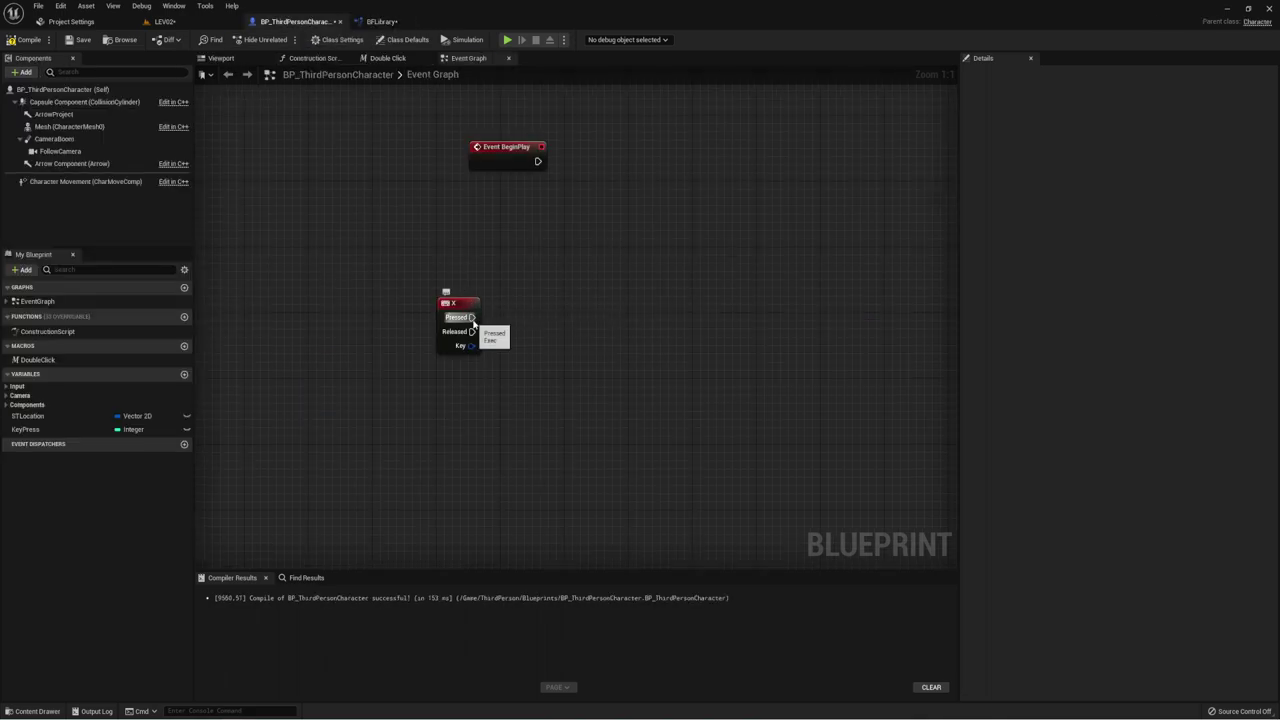
pyautogui.moveTo(472, 317); pyautogui.dragTo(521, 318)
pyautogui.write('BFL')
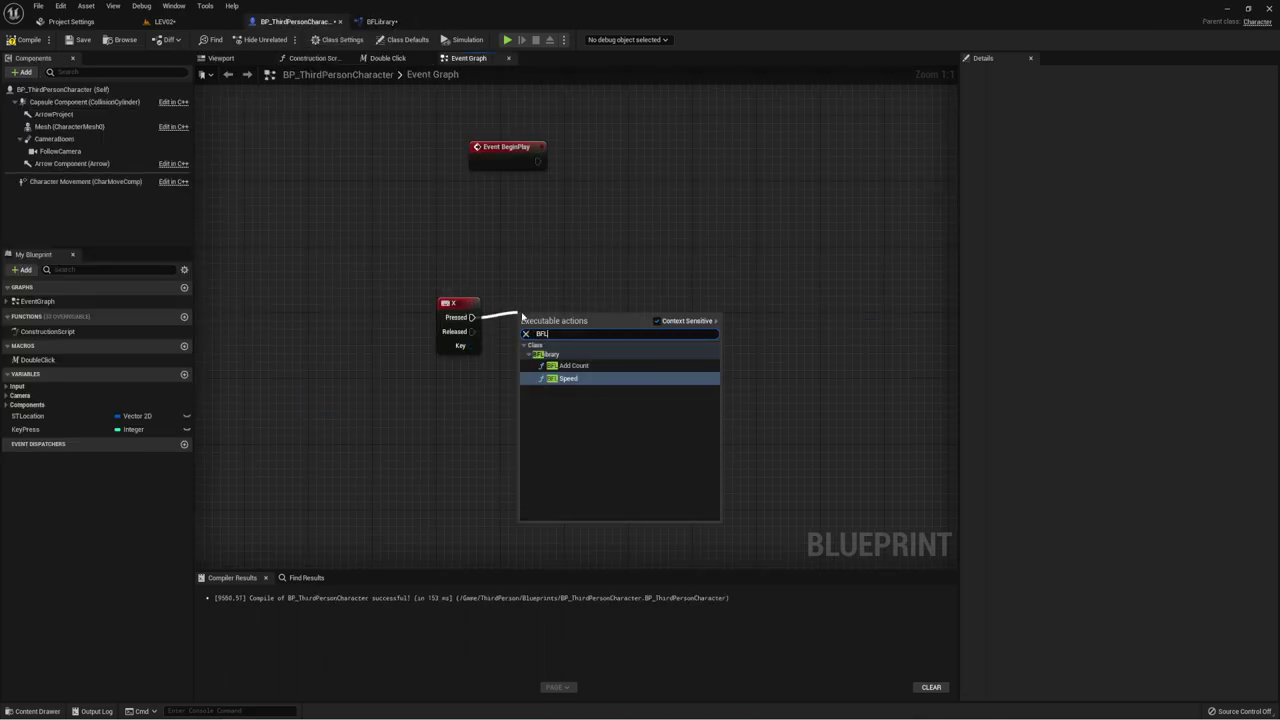
pyautogui.click(578, 379)
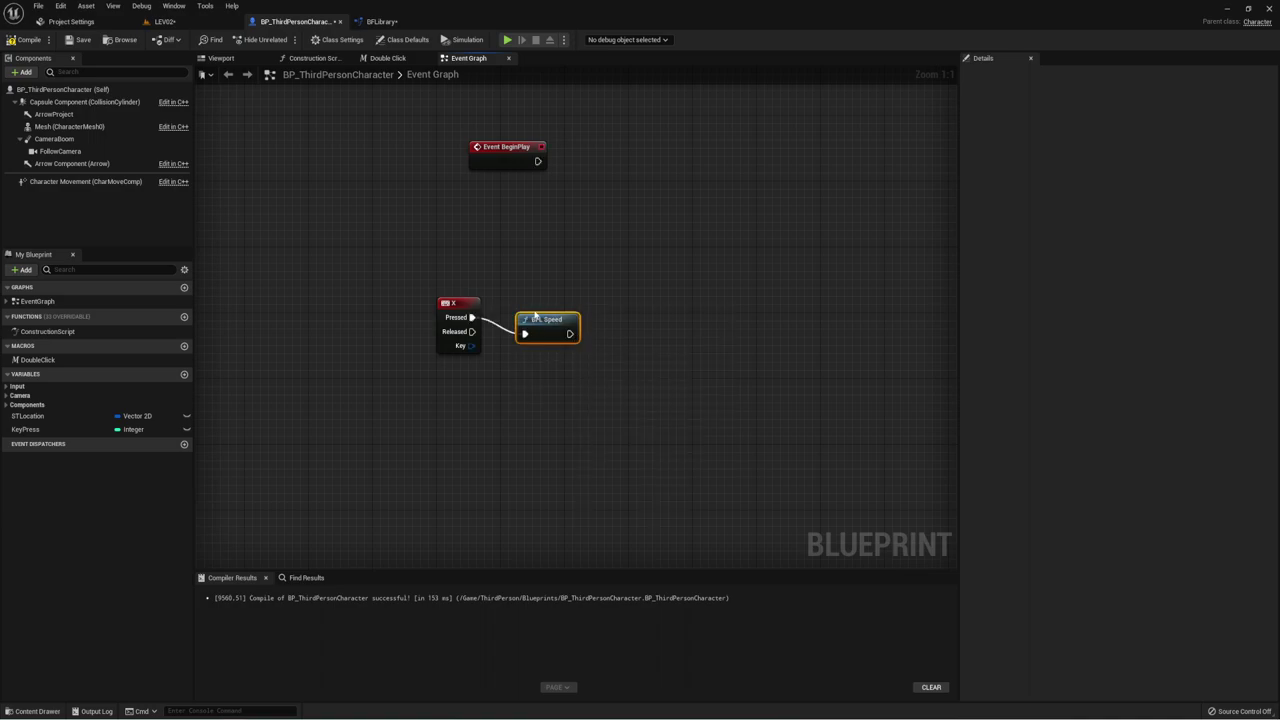
pyautogui.scroll(-3, 583, 416)
pyautogui.scroll(-3, 626, 357)
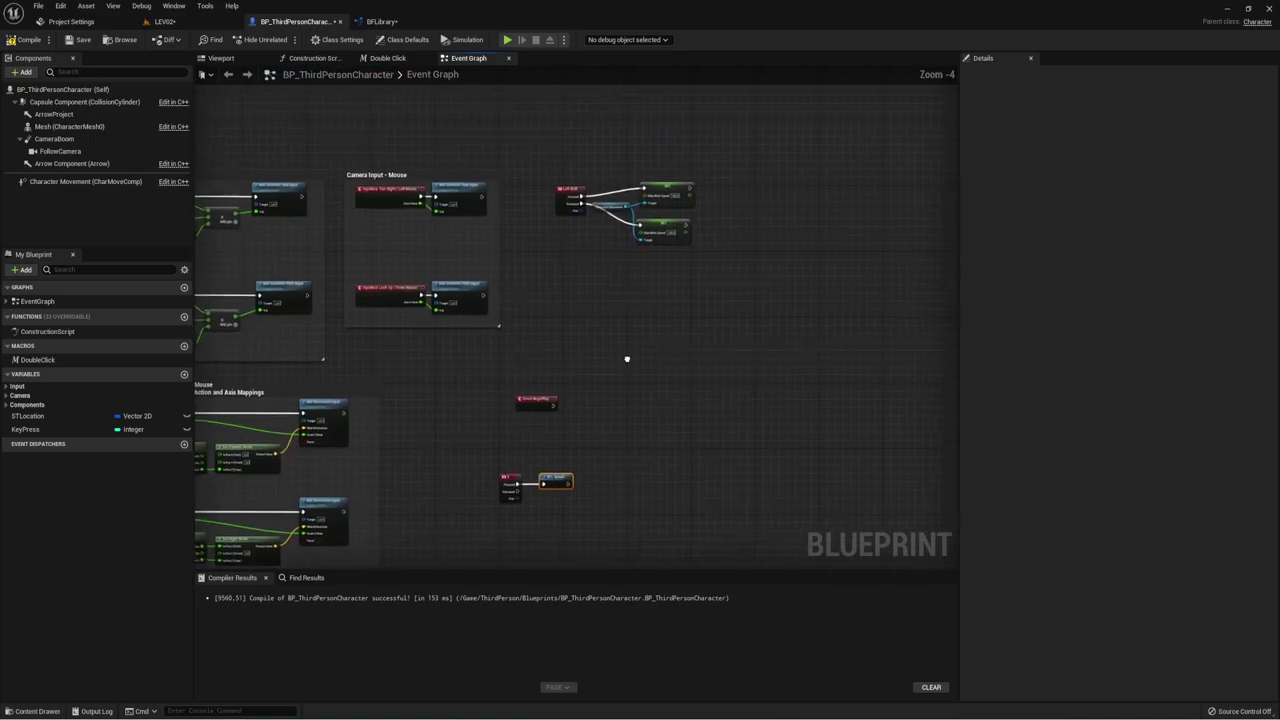
pyautogui.scroll(5, 594, 462)
pyautogui.scroll(1, 594, 462)
# Step: Check the sprint and BFL Speed nodes in the graph, then compile the character blueprint
pyautogui.moveTo(417, 166); pyautogui.dragTo(760, 403)
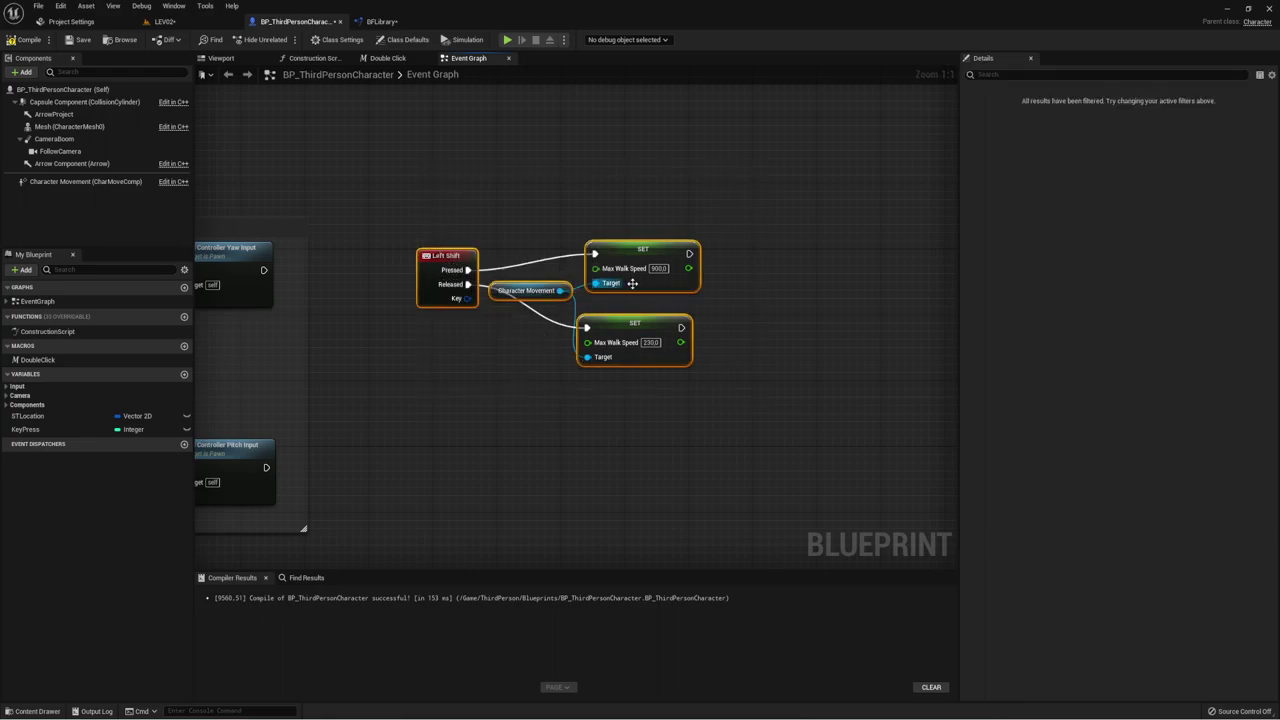
pyautogui.moveTo(652, 378); pyautogui.dragTo(670, 203, button='right')
pyautogui.scroll(-3, 604, 310)
pyautogui.moveTo(604, 310)
pyautogui.mouseDown(button='right')
pyautogui.moveTo(551, 306)
pyautogui.moveTo(563, 337)
pyautogui.mouseUp(button='right')
pyautogui.scroll(4, 551, 306)
pyautogui.moveTo(537, 308); pyautogui.dragTo(702, 415)
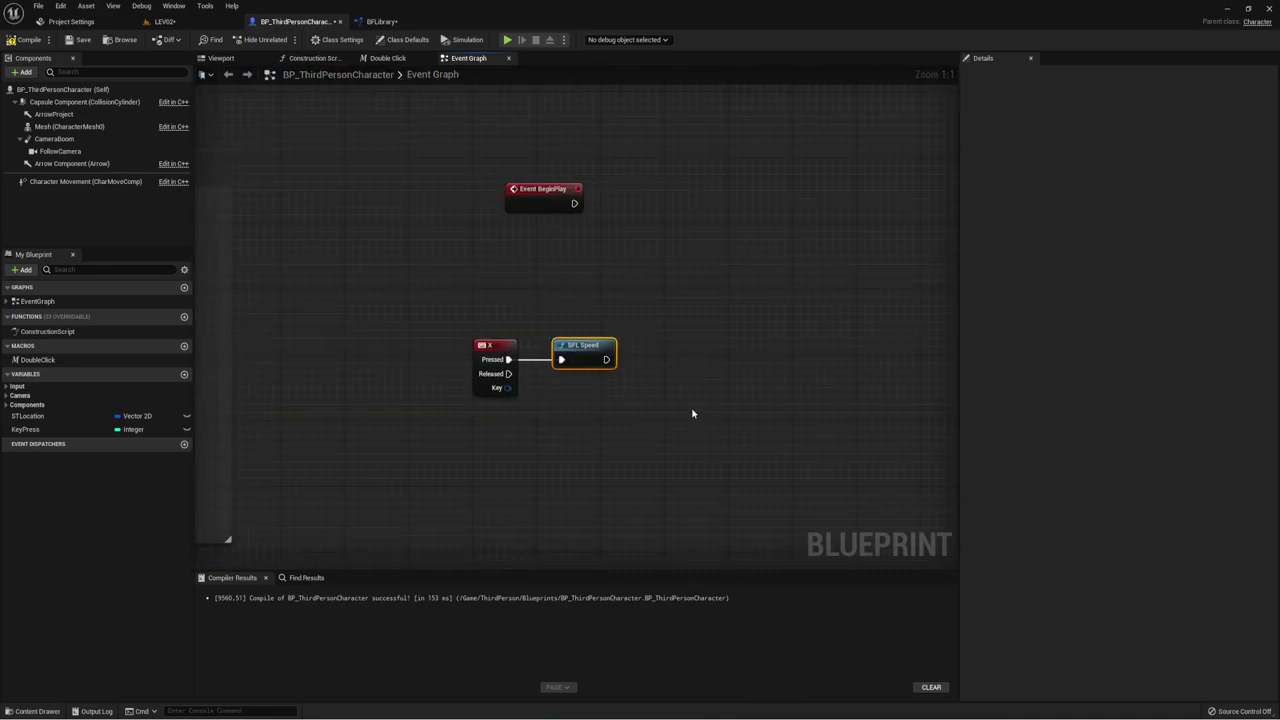
pyautogui.moveTo(481, 324); pyautogui.dragTo(451, 314, button='right')
pyautogui.click(30, 40)
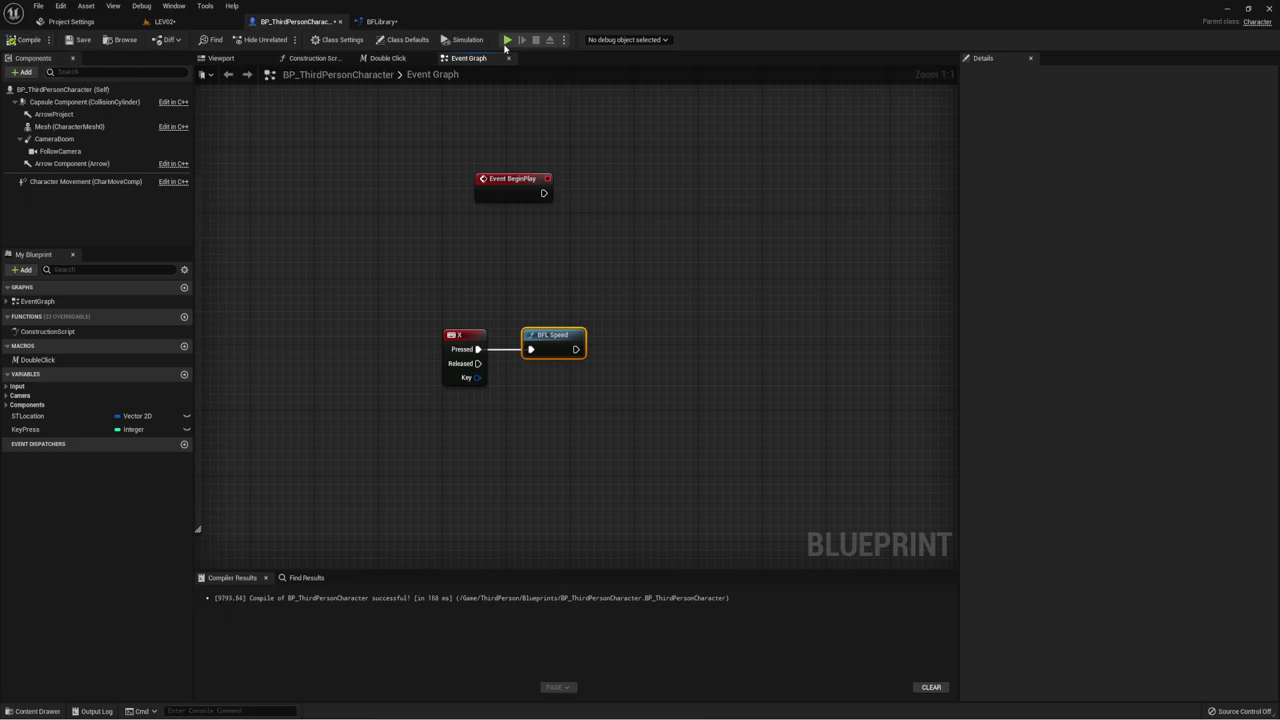
pyautogui.click(507, 40)
pyautogui.press('w')
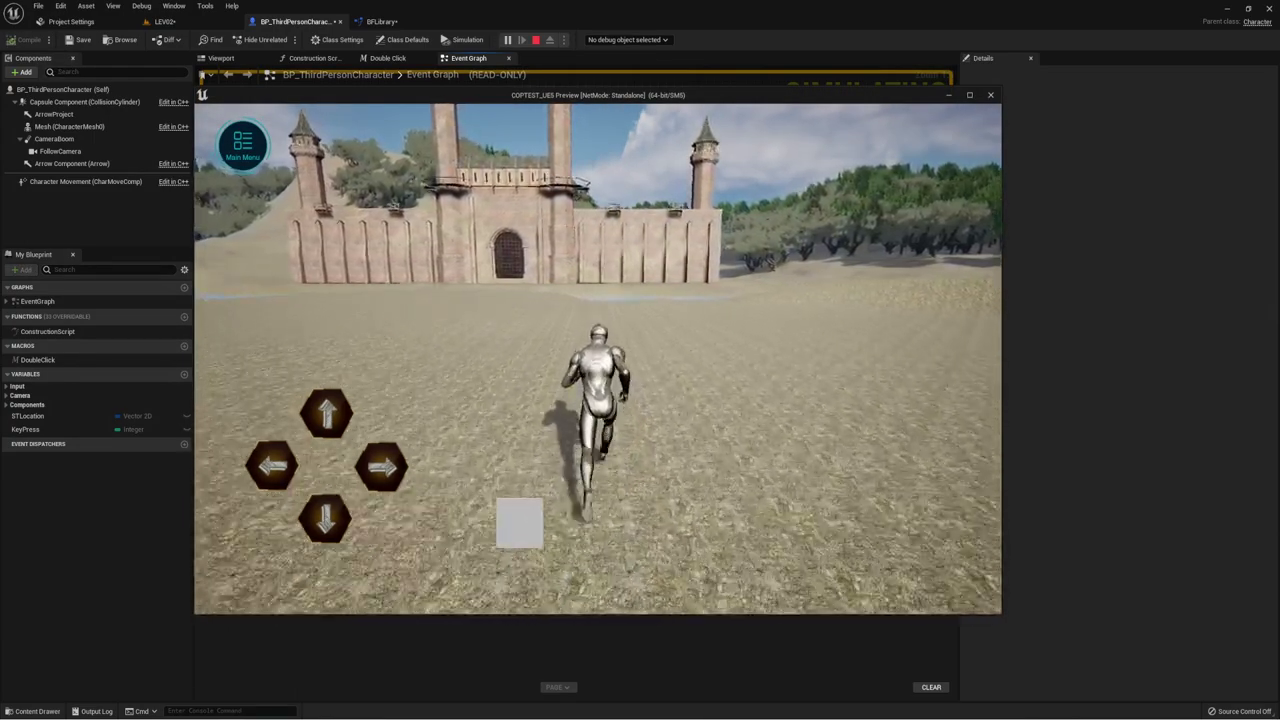
pyautogui.press('d')
pyautogui.press('a')
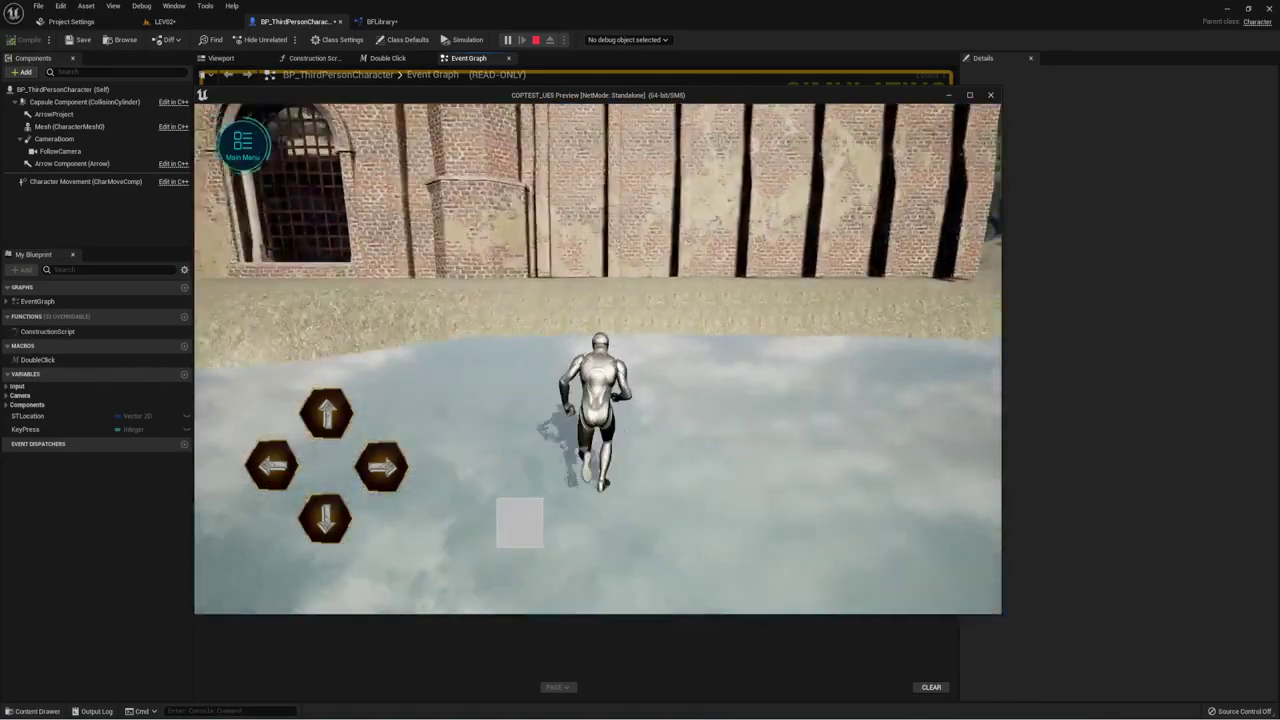
pyautogui.press('Escape')
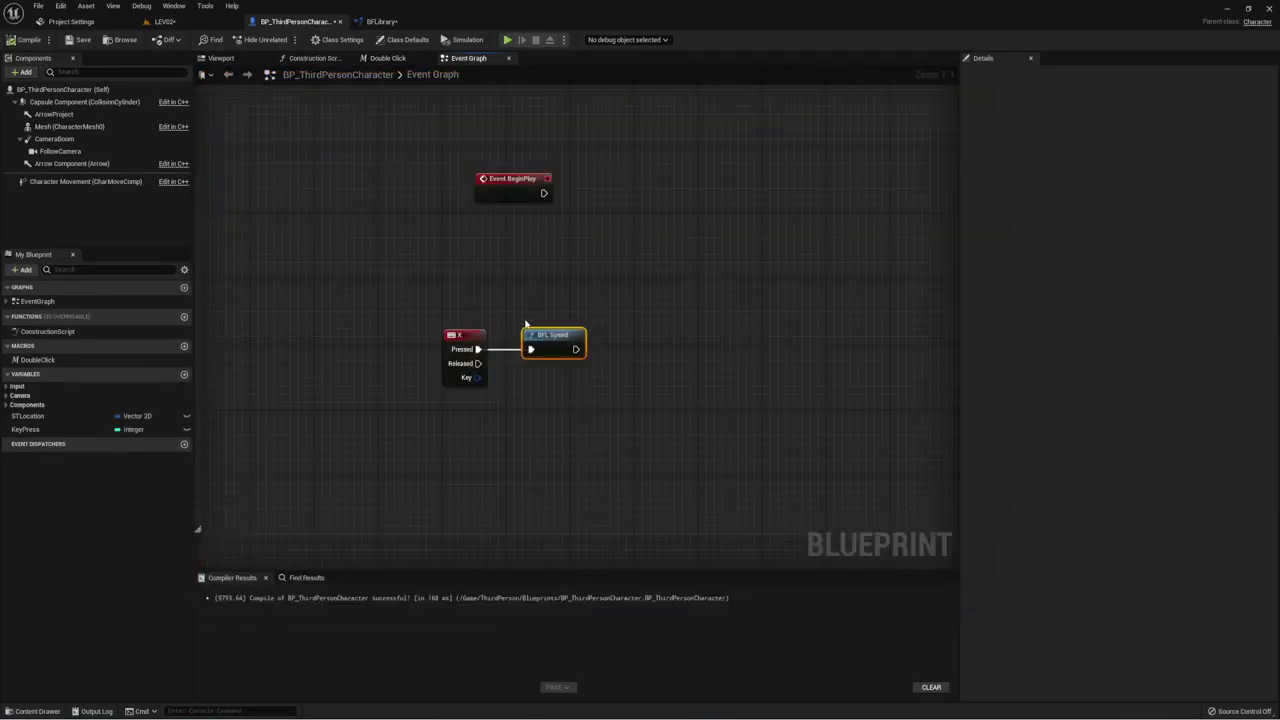
pyautogui.rightClick(577, 349)
pyautogui.press('Escape')
# Step: Add a third BFLibrary function named BFL_Vel and bring its empty graph into view
pyautogui.click(381, 21)
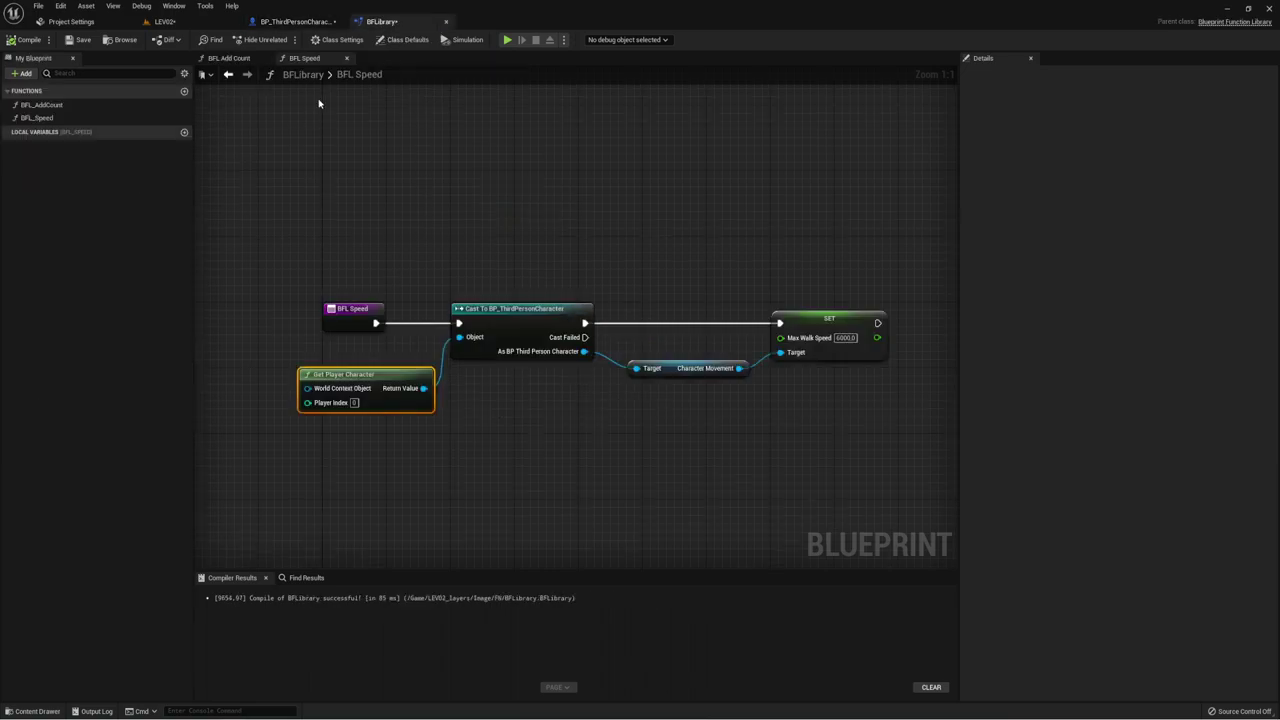
pyautogui.click(184, 91)
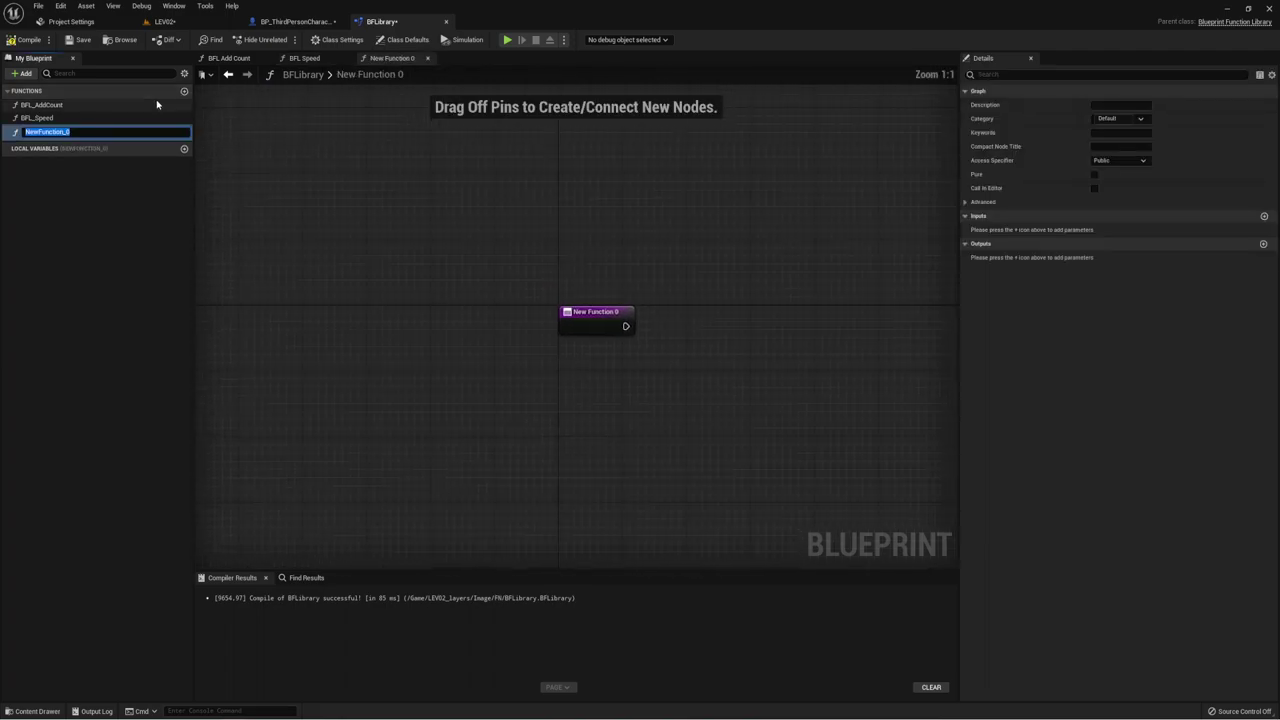
pyautogui.write('BFL')
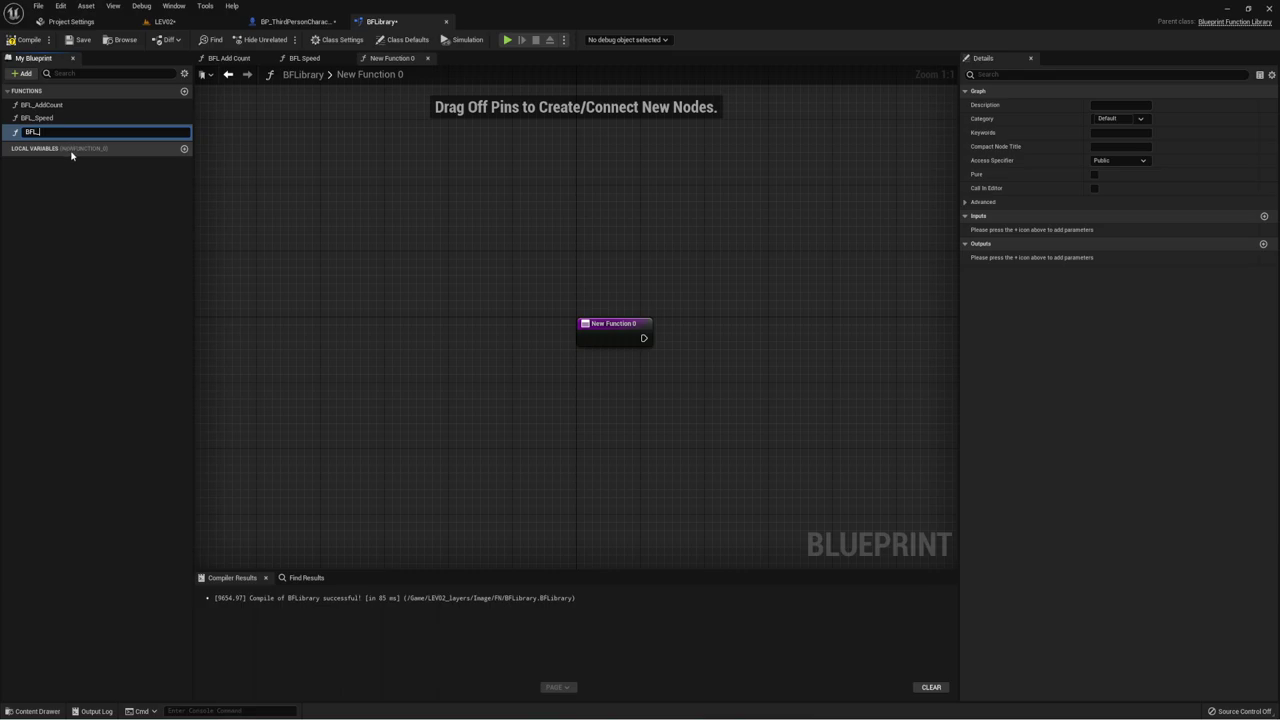
pyautogui.write('_V')
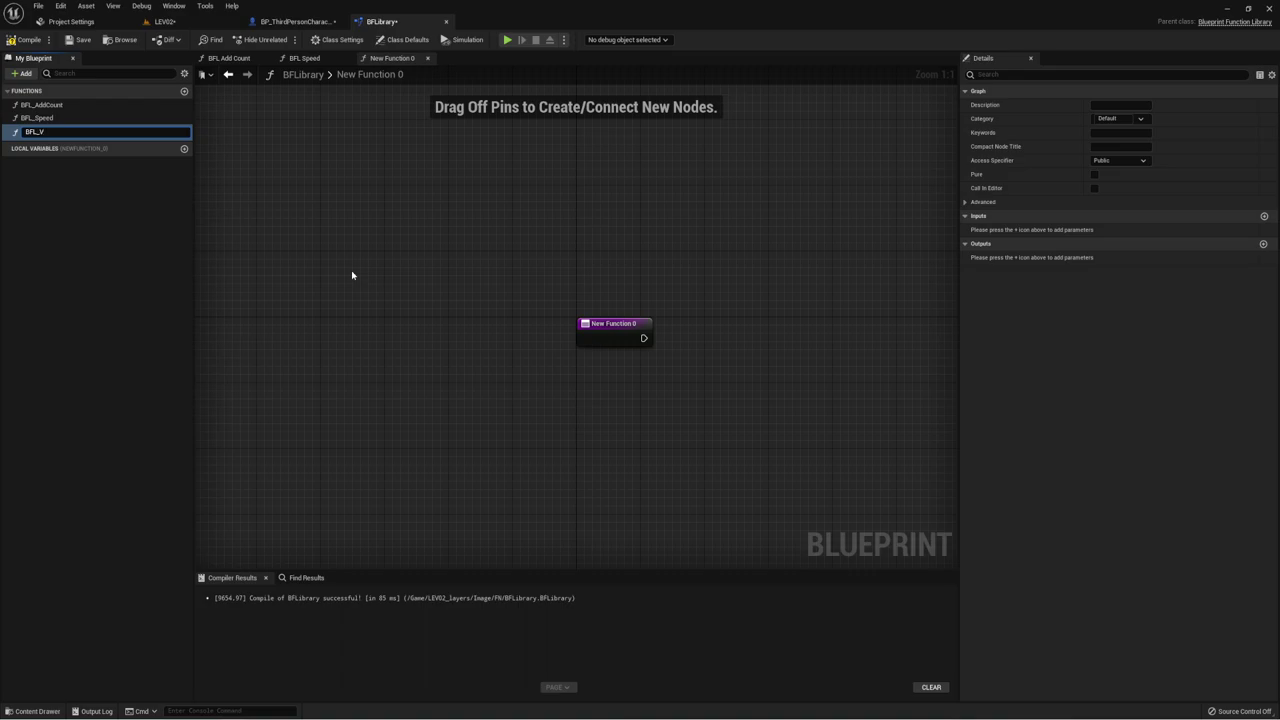
pyautogui.write('el')
pyautogui.press('Return')
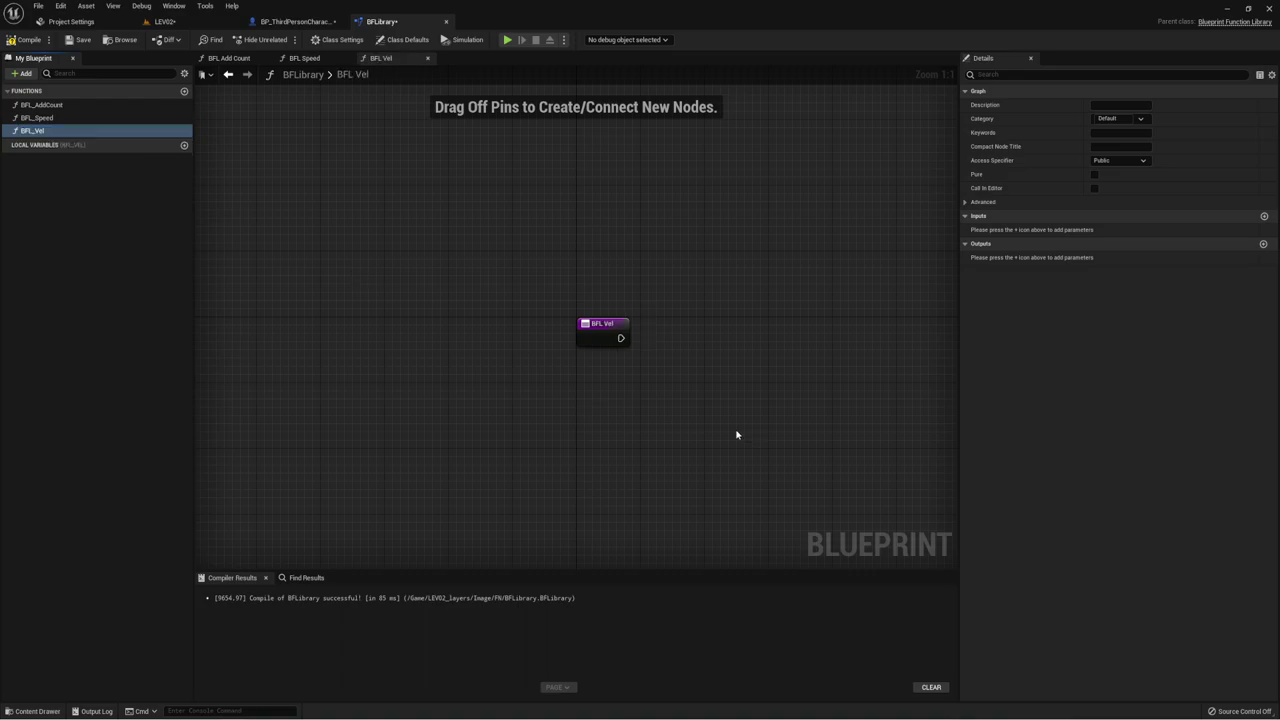
pyautogui.moveTo(737, 434); pyautogui.dragTo(475, 392, button='right')
# Step: Give BFL Vel a new Vector input parameter and move its entry node up-left
pyautogui.click(391, 315)
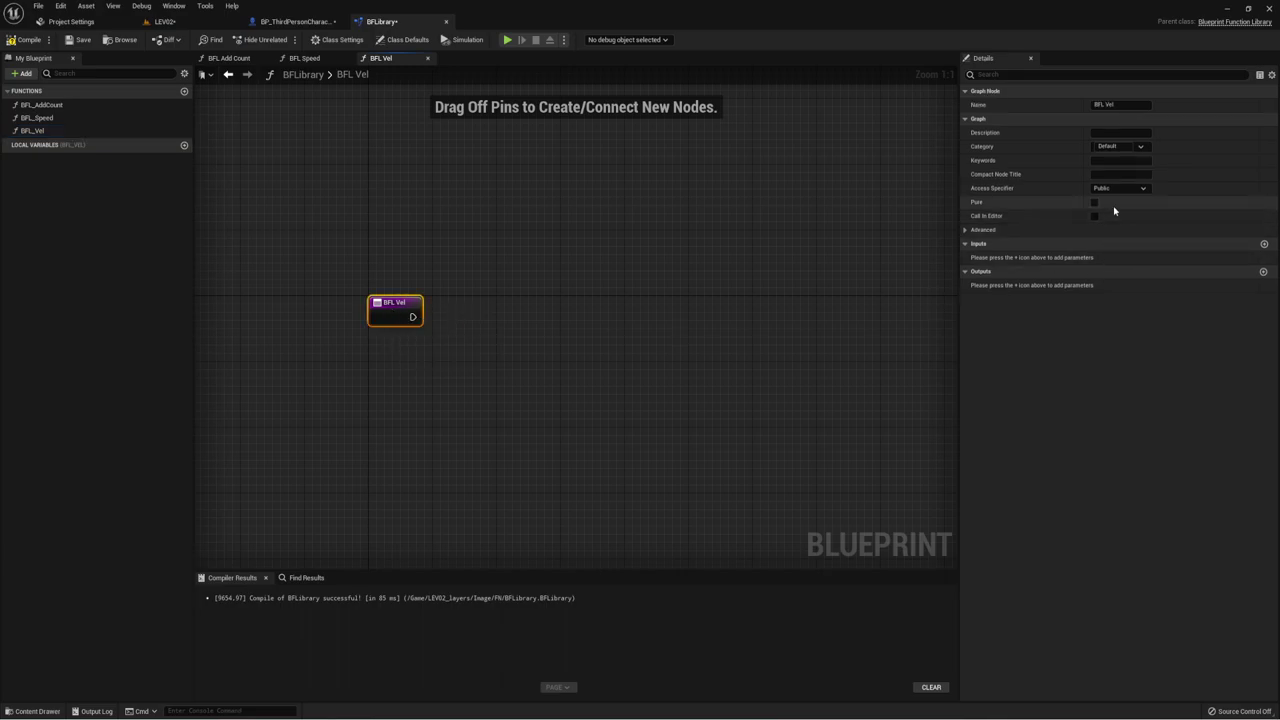
pyautogui.click(1264, 243)
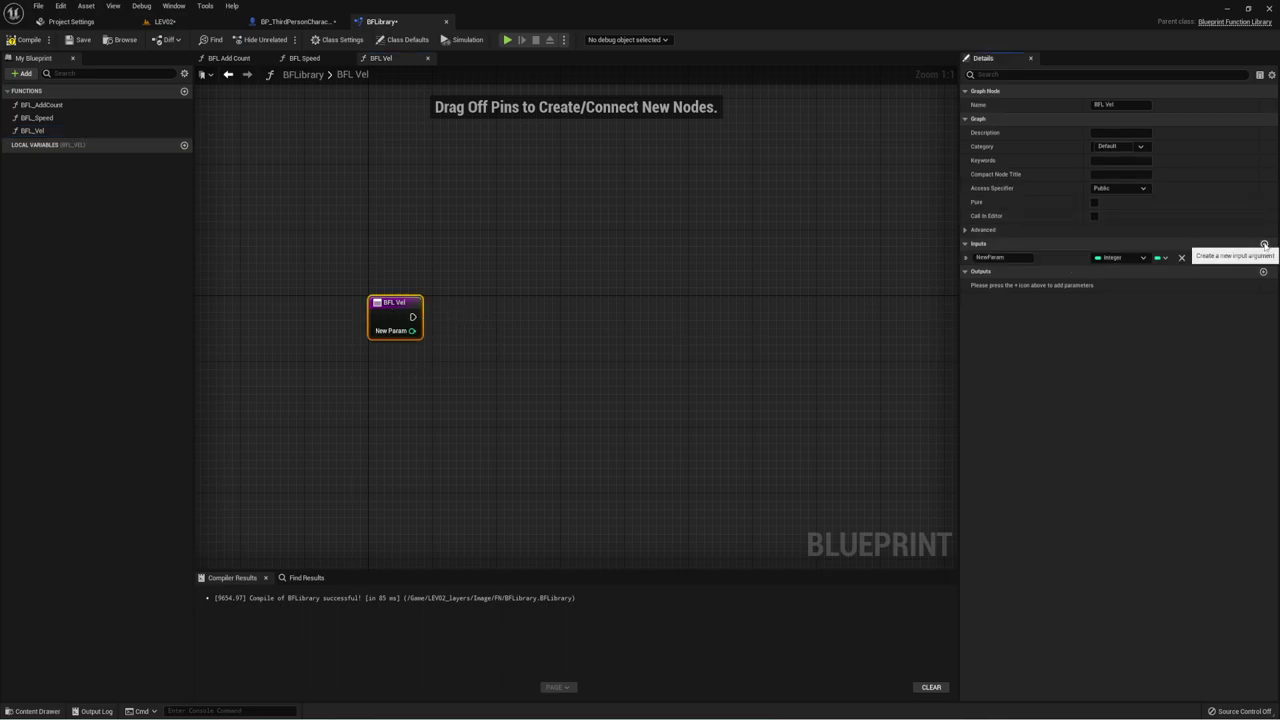
pyautogui.click(1118, 257)
pyautogui.click(1122, 368)
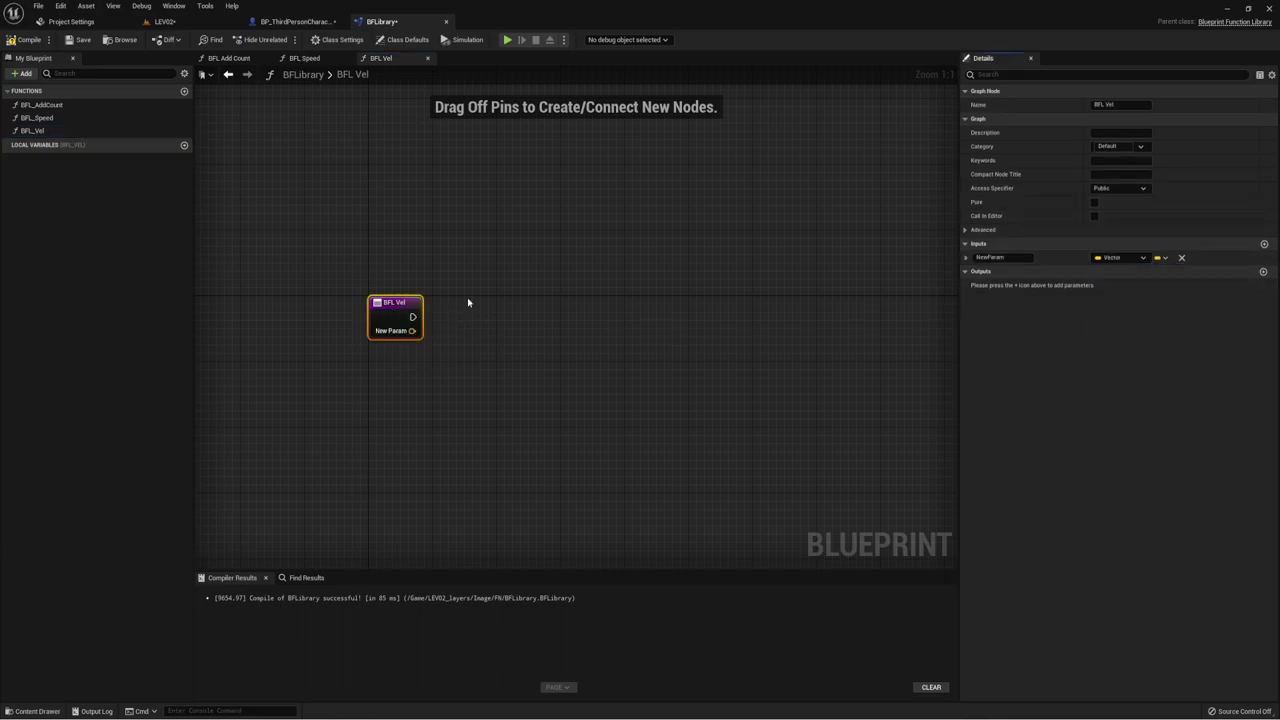
pyautogui.moveTo(494, 371); pyautogui.dragTo(383, 343, button='right')
pyautogui.moveTo(343, 286); pyautogui.dragTo(315, 292, button='right')
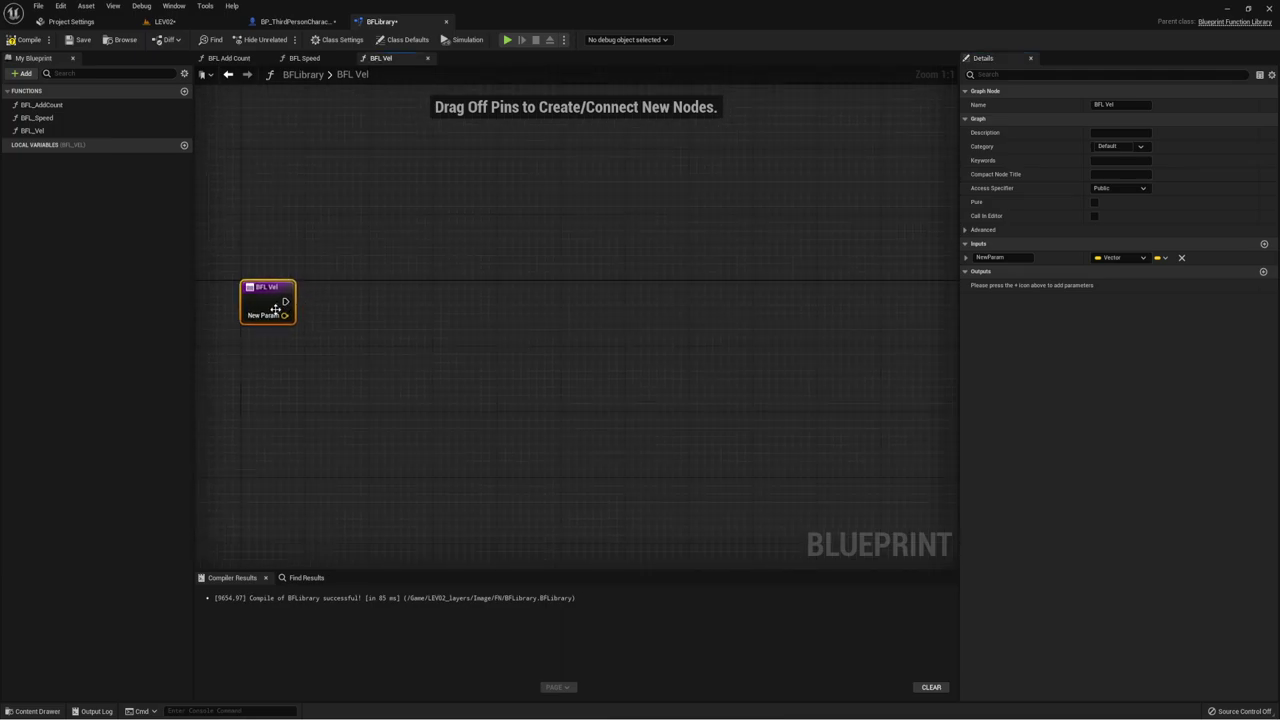
# Step: Break the Vector input, add an Add node fed by X, and follow it with a Divide node
pyautogui.moveTo(284, 315); pyautogui.dragTo(363, 343)
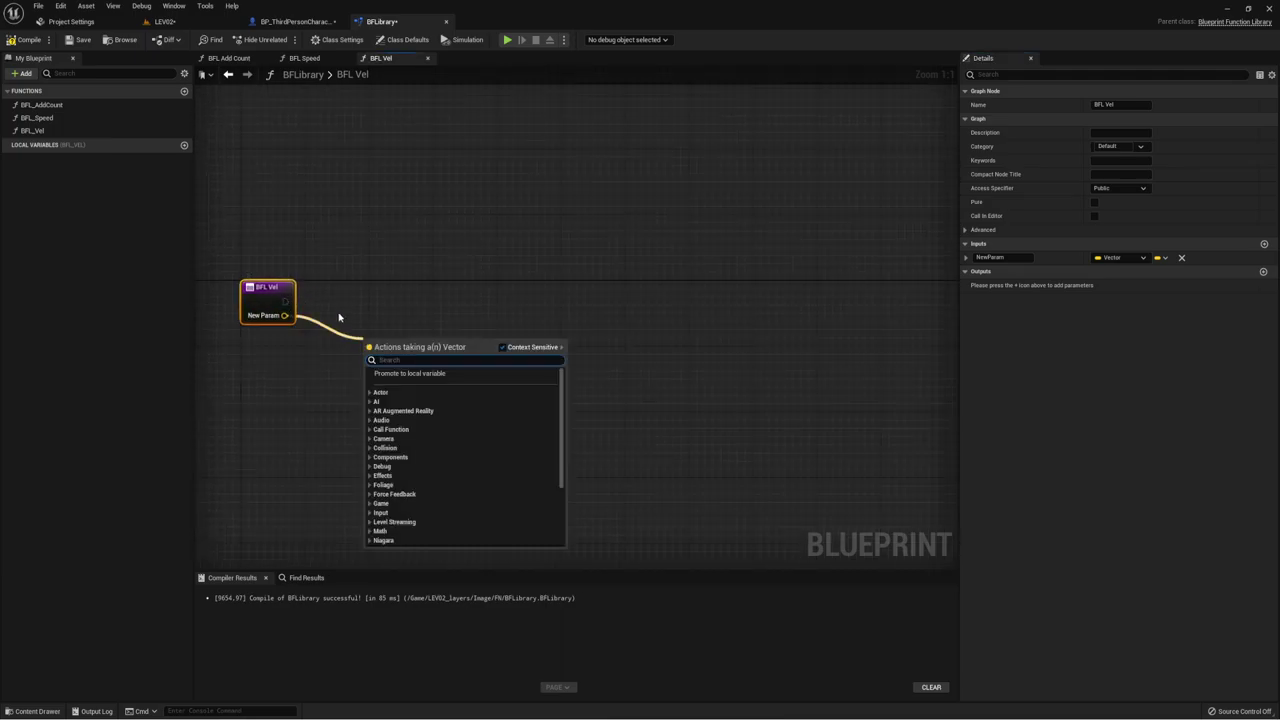
pyautogui.write('brea')
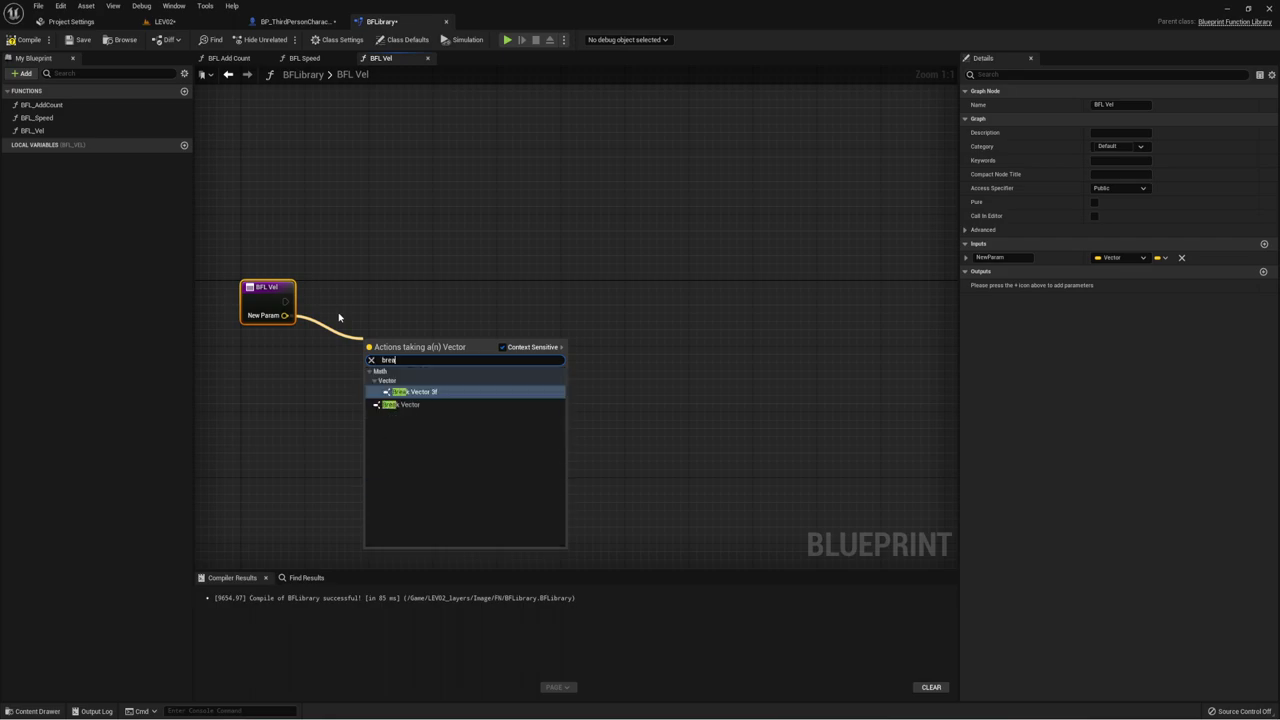
pyautogui.click(410, 404)
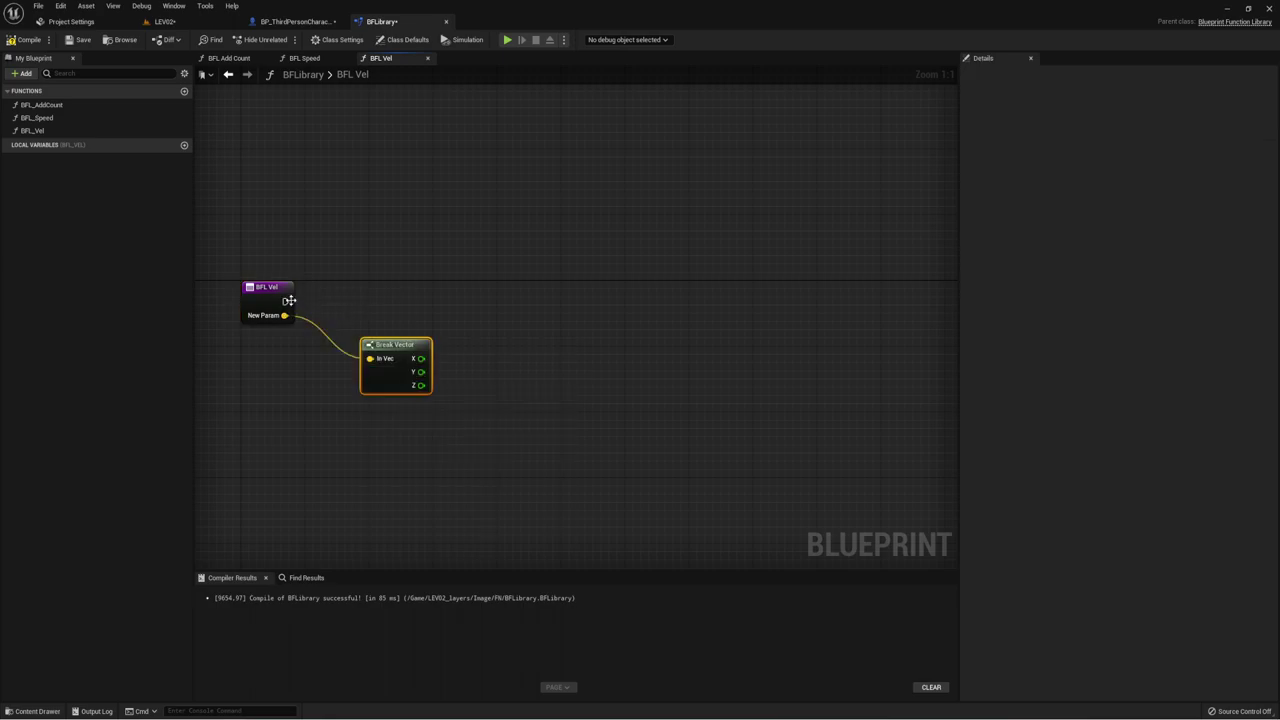
pyautogui.moveTo(289, 301); pyautogui.dragTo(389, 293)
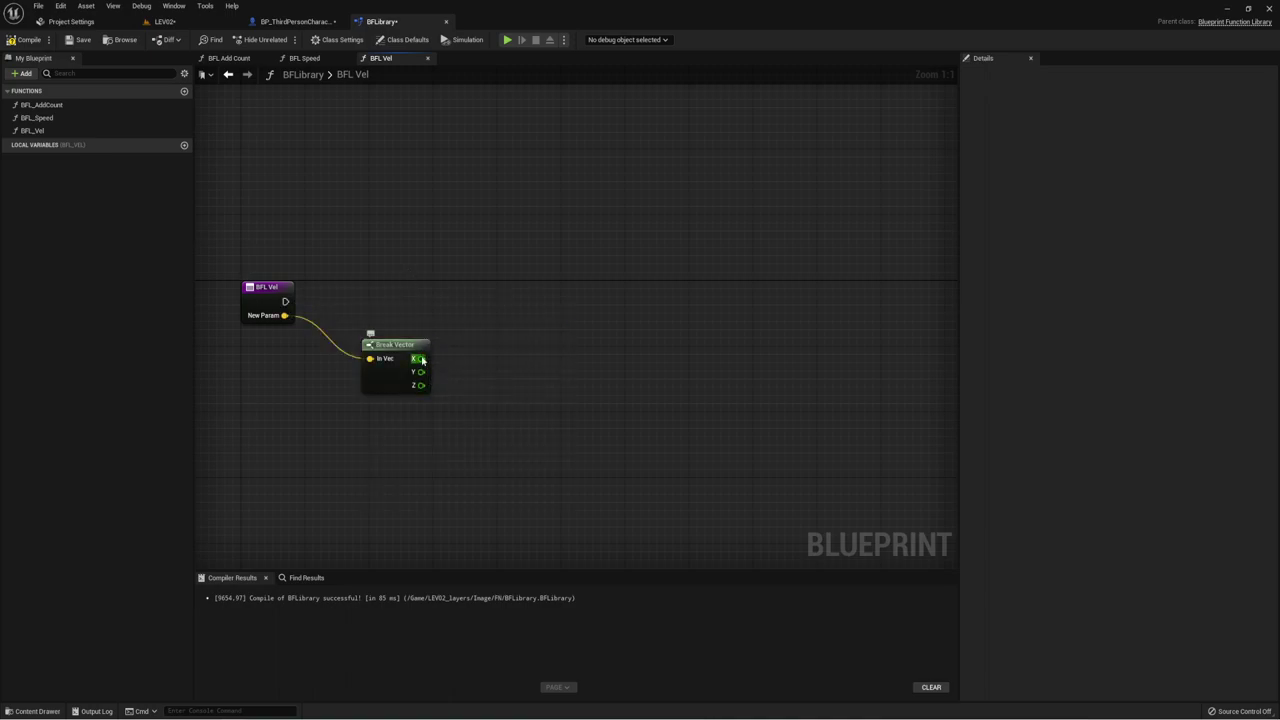
pyautogui.moveTo(421, 360); pyautogui.dragTo(468, 363)
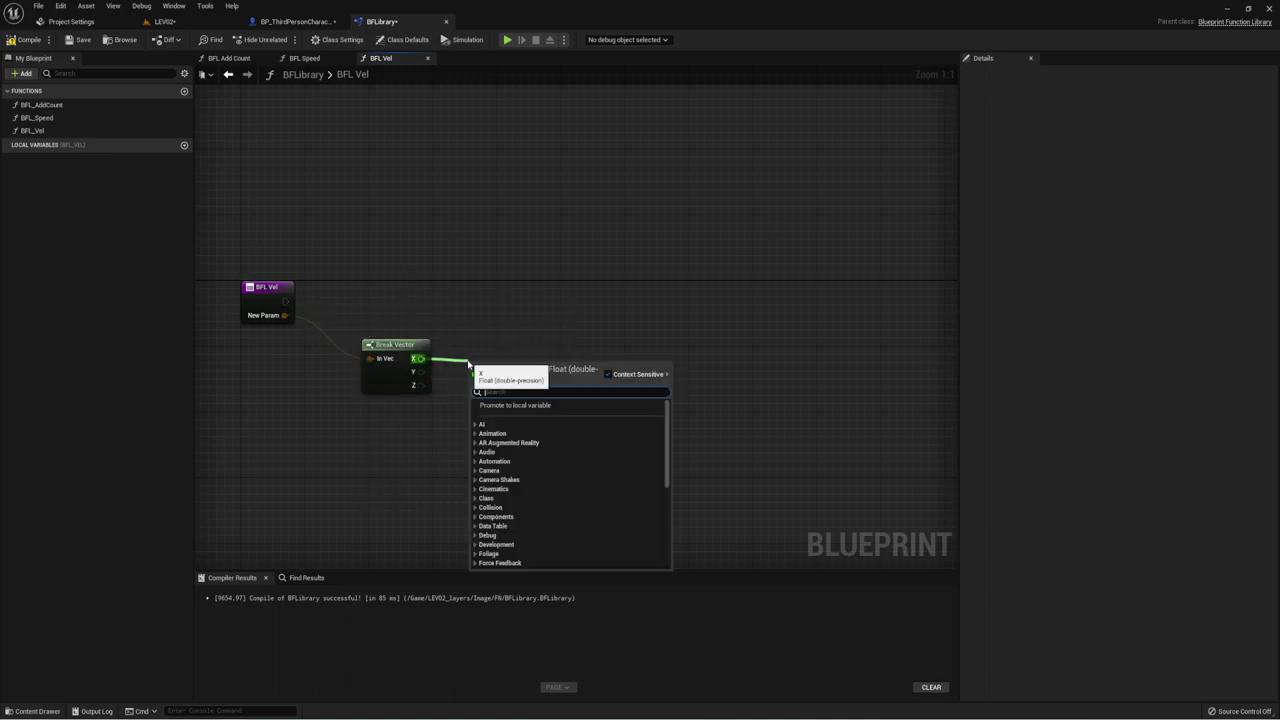
pyautogui.write('+')
pyautogui.click(503, 455)
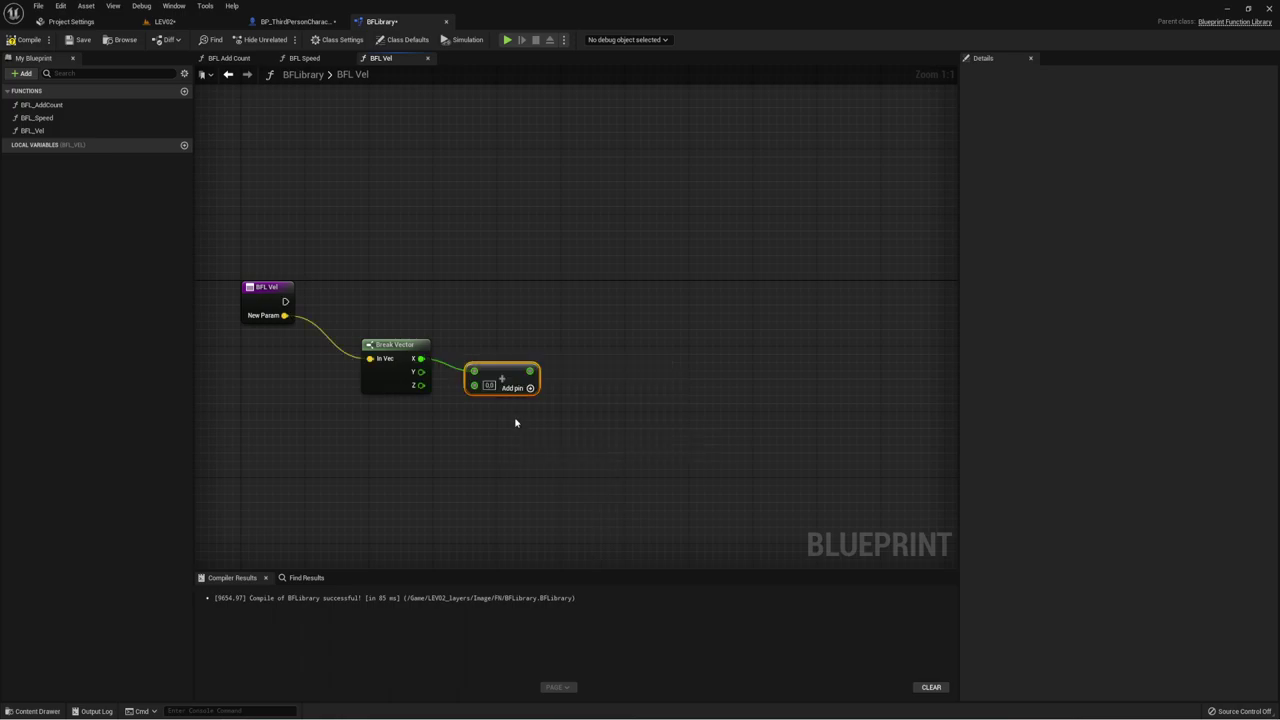
pyautogui.moveTo(530, 371); pyautogui.dragTo(598, 397)
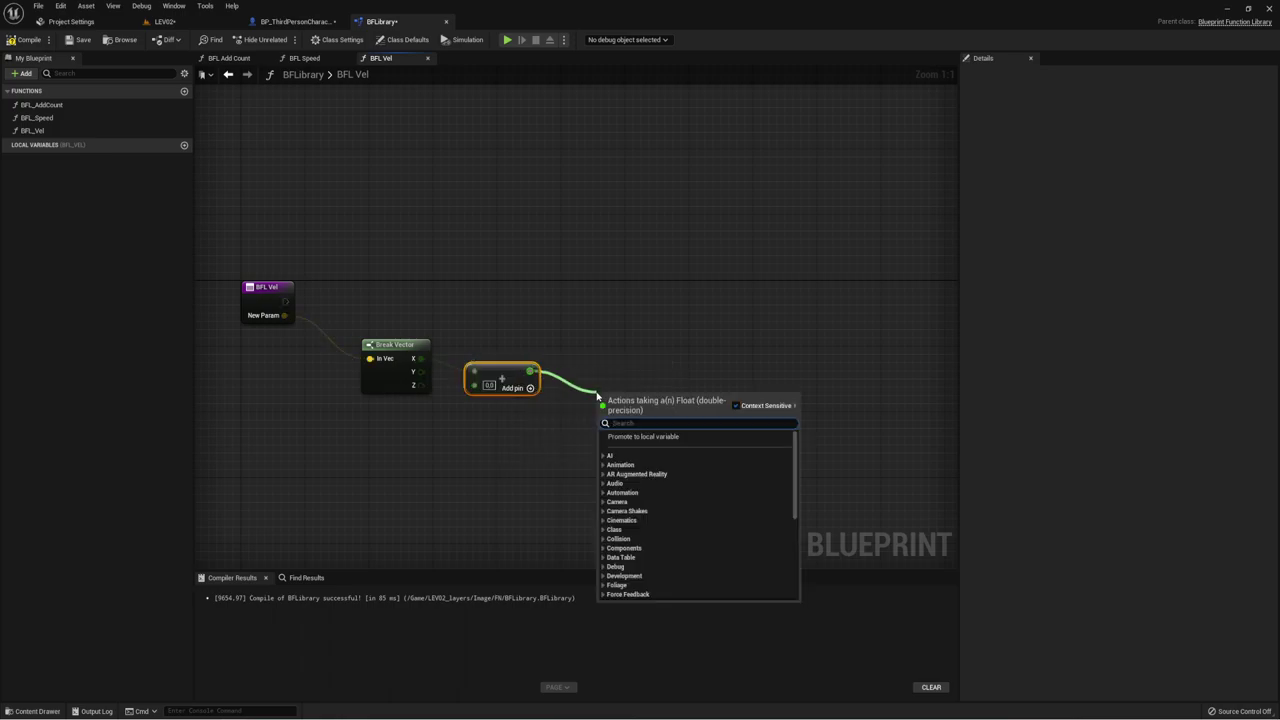
pyautogui.write('/')
pyautogui.click(632, 455)
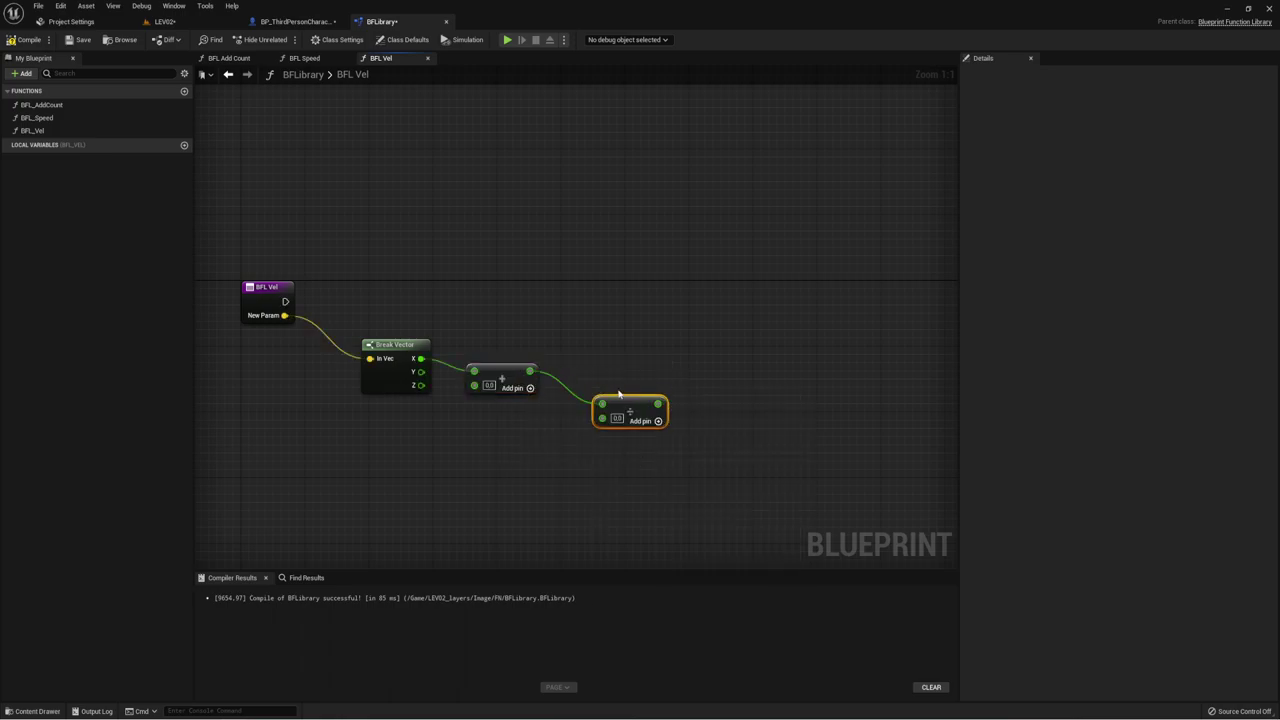
# Step: End BFL Vel with a Return Node taking the final sum plus the Y and Z components
pyautogui.click(275, 289)
pyautogui.moveTo(285, 301); pyautogui.dragTo(596, 318)
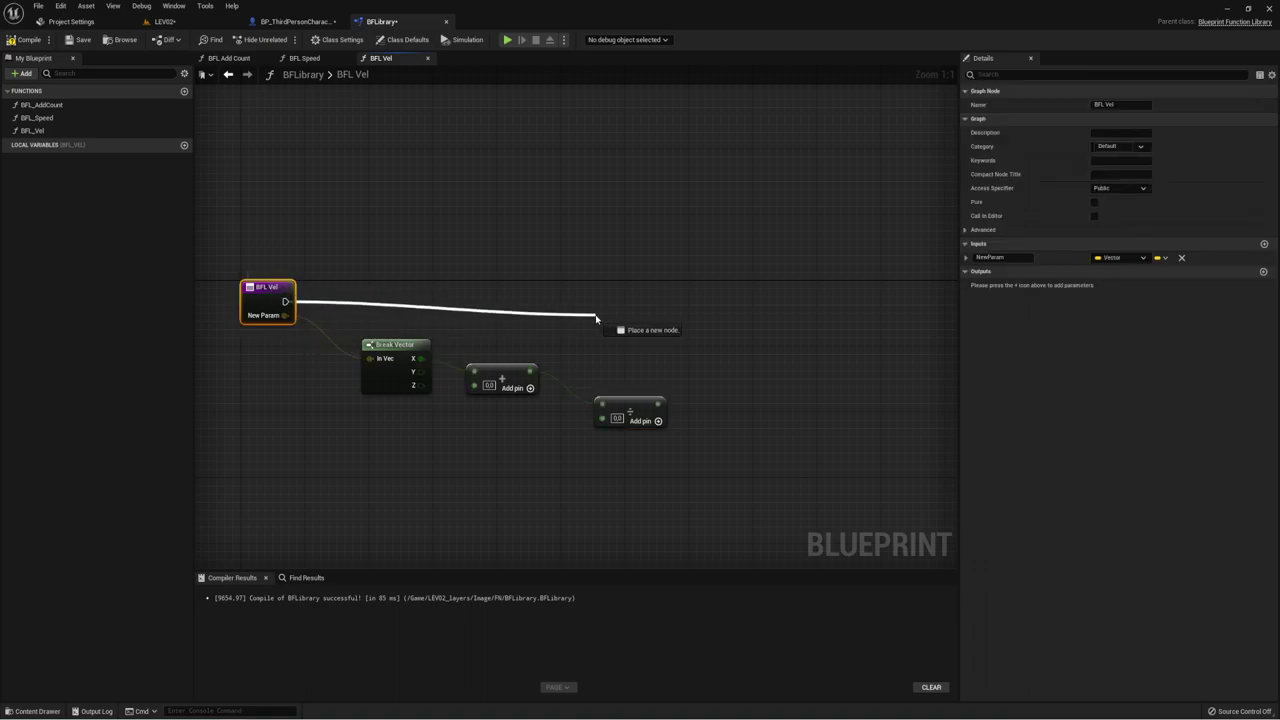
pyautogui.write('ref')
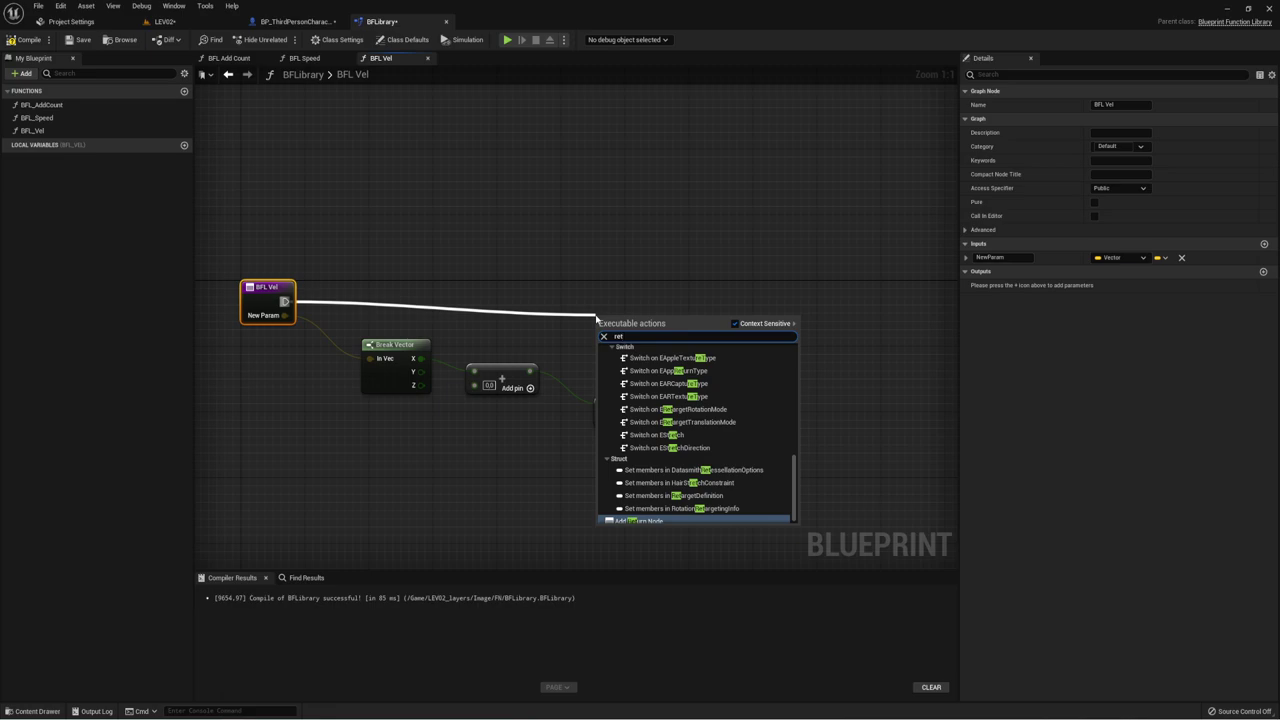
pyautogui.press('Return')
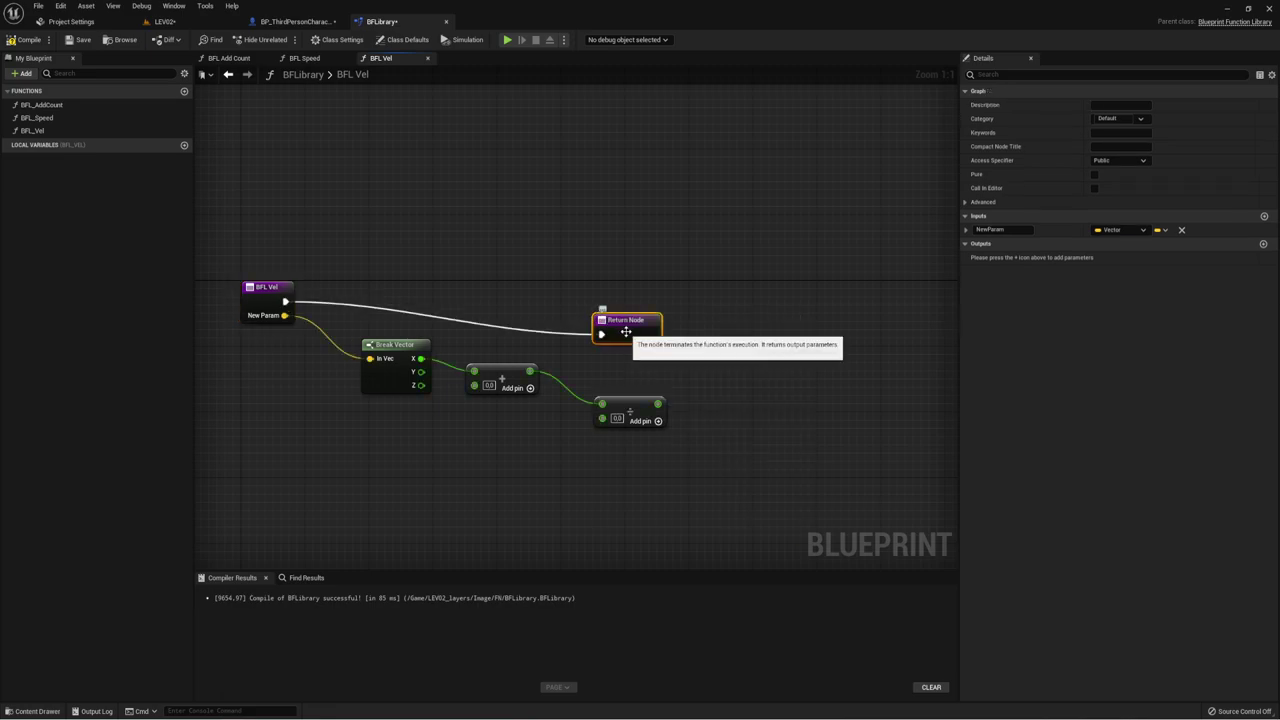
pyautogui.moveTo(634, 329); pyautogui.dragTo(752, 310)
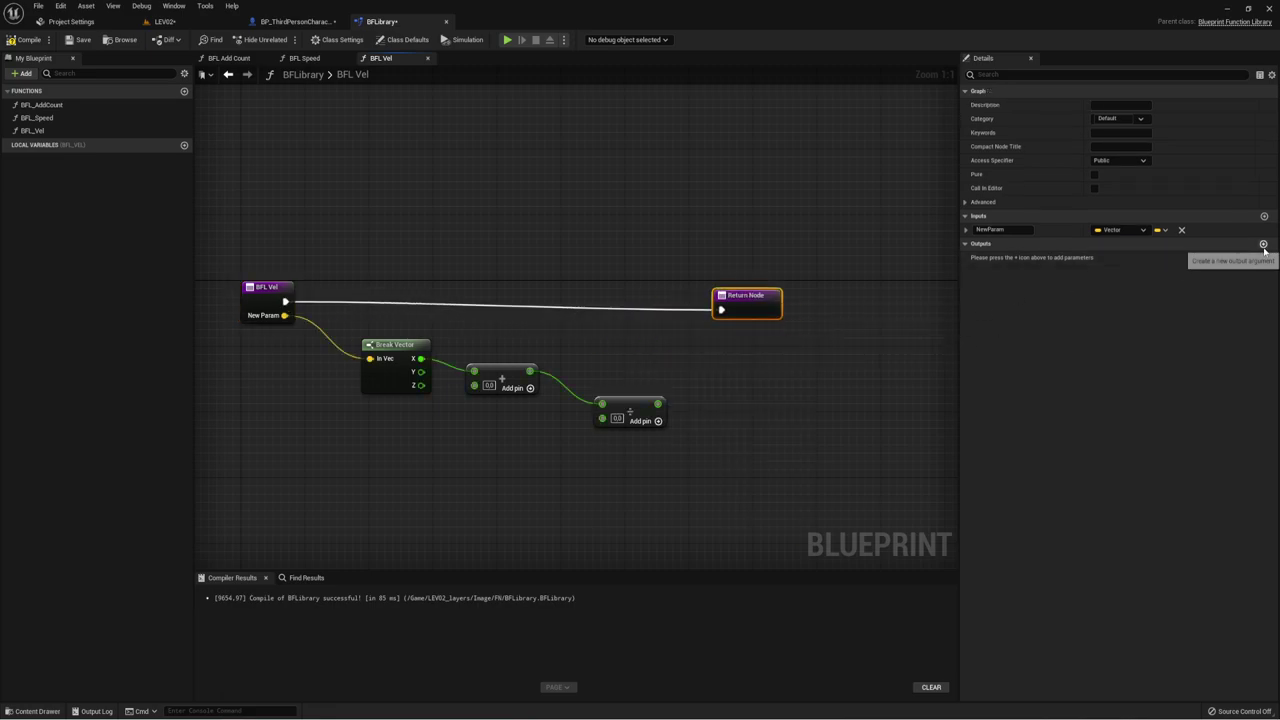
pyautogui.moveTo(658, 404); pyautogui.dragTo(745, 310)
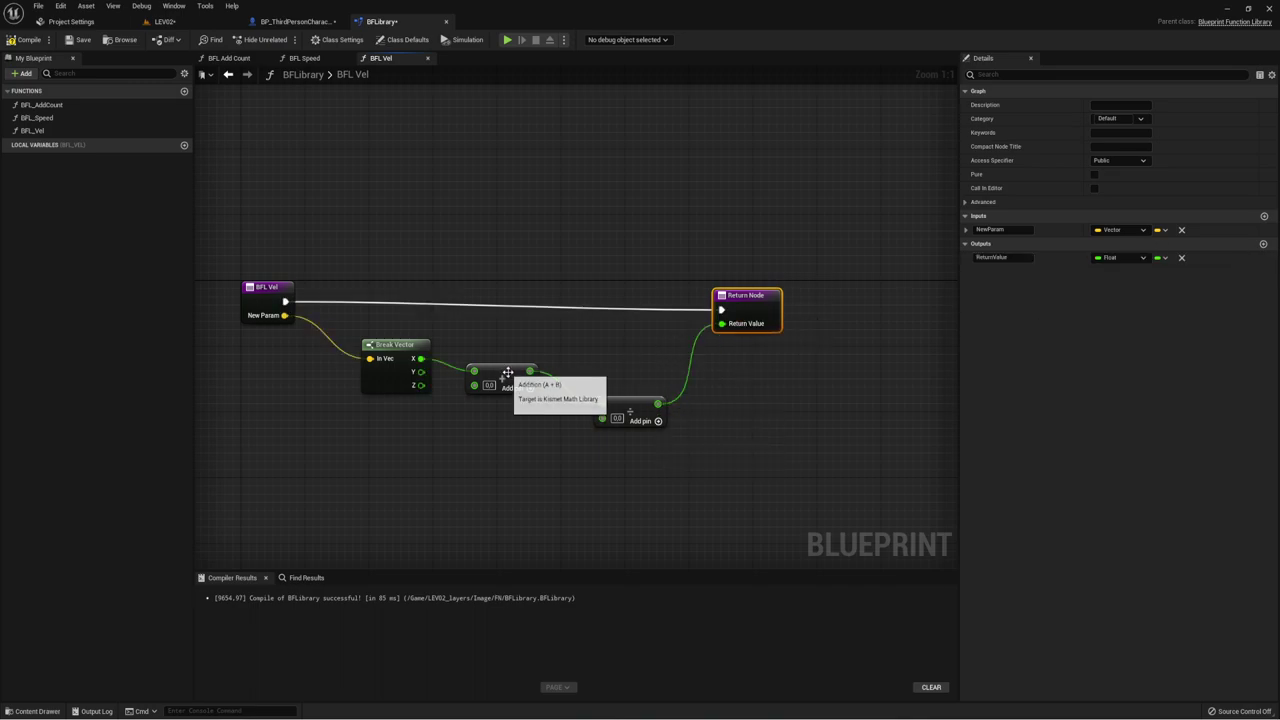
pyautogui.moveTo(421, 371); pyautogui.dragTo(778, 318)
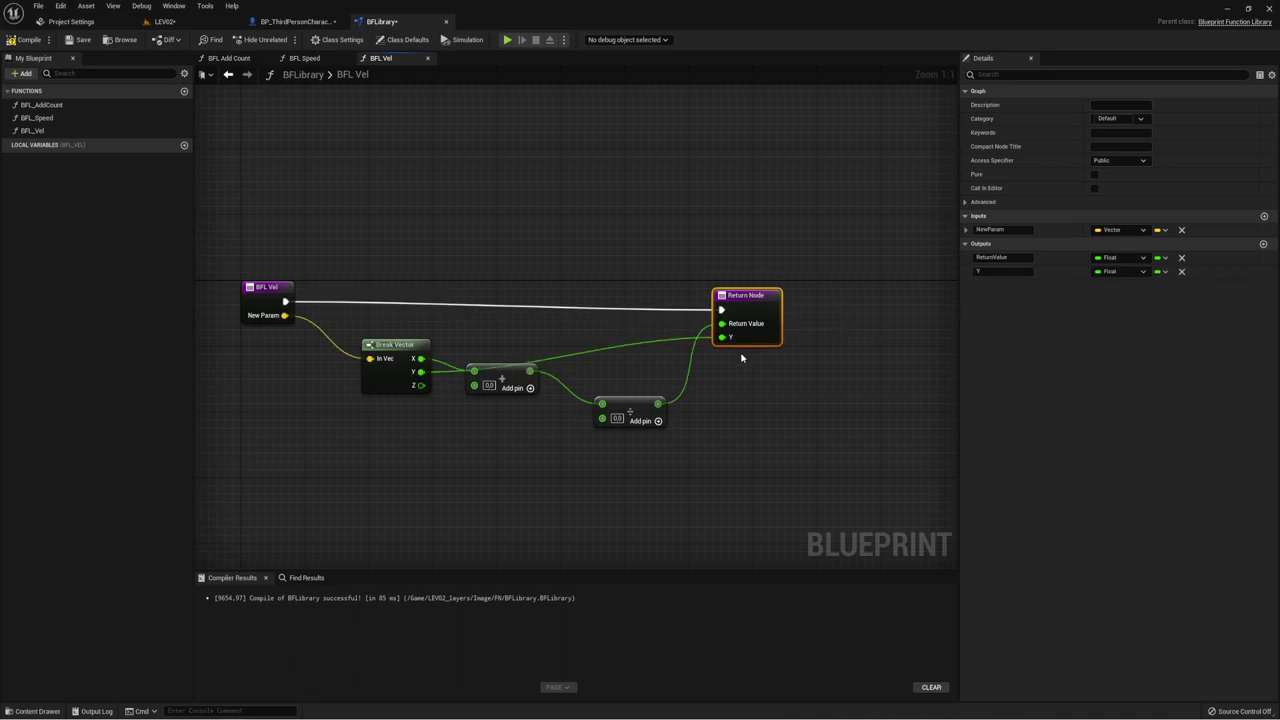
pyautogui.moveTo(421, 385)
pyautogui.mouseDown()
pyautogui.moveTo(790, 345)
pyautogui.moveTo(740, 348)
pyautogui.mouseUp()
pyautogui.moveTo(545, 258); pyautogui.dragTo(458, 402)
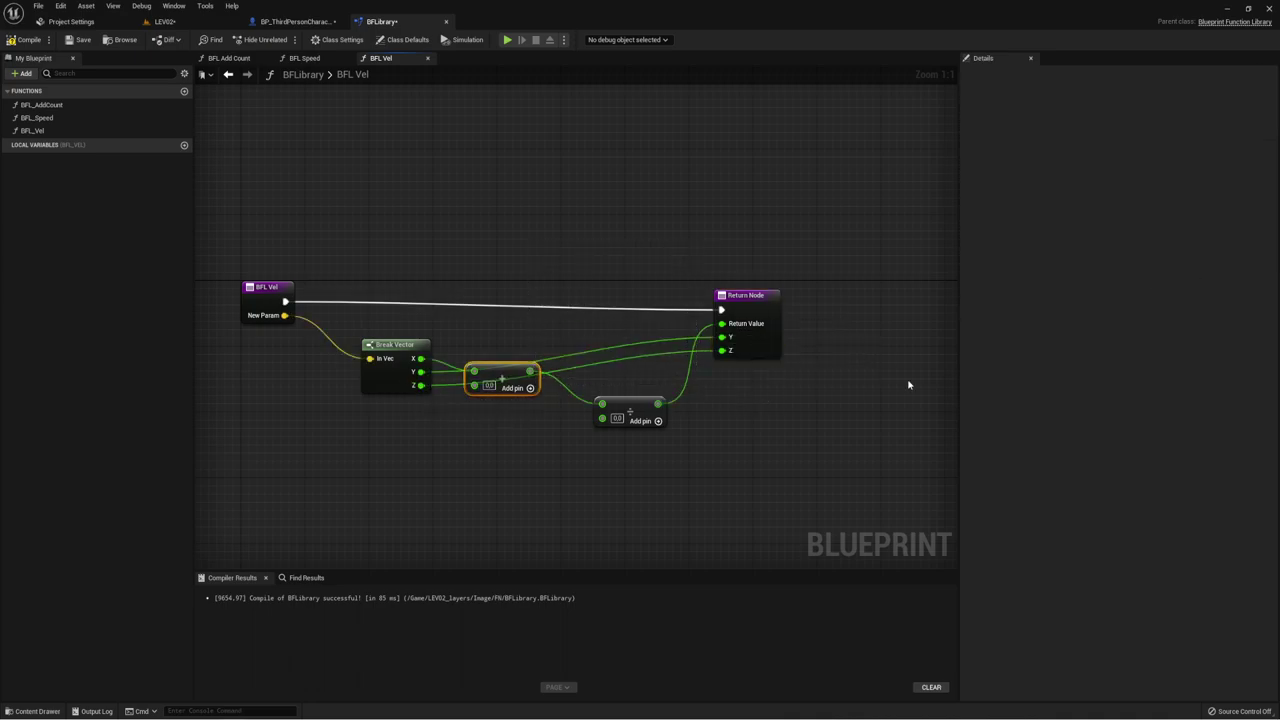
pyautogui.click(404, 195)
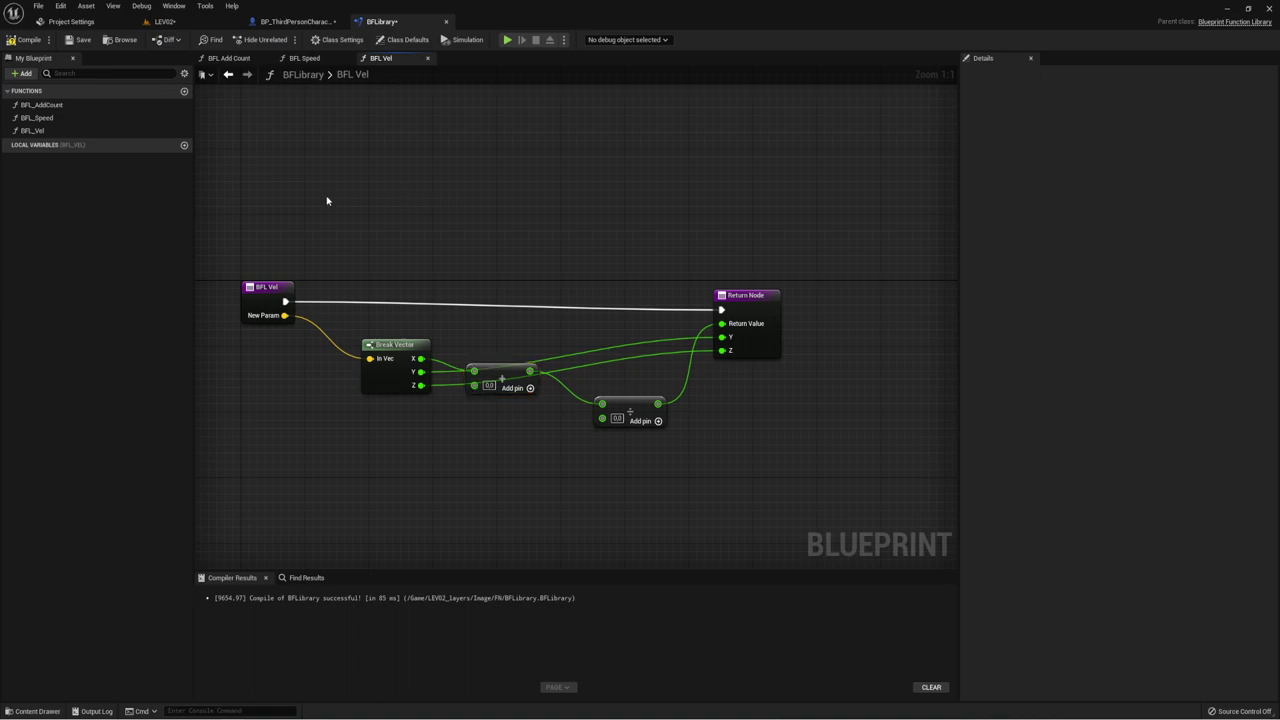
# Step: Create a new BFLibrary function named BFL_MouseShow
pyautogui.click(184, 92)
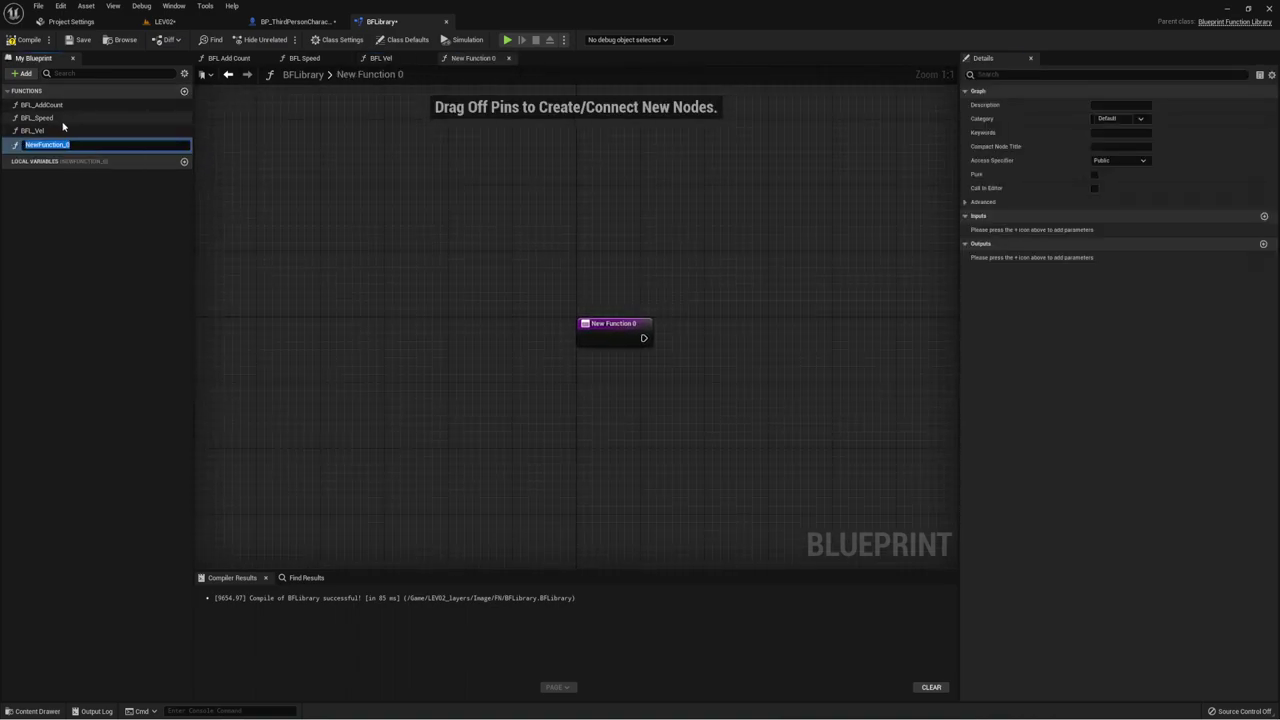
pyautogui.write('BFL_MouseShow')
pyautogui.press('Return')
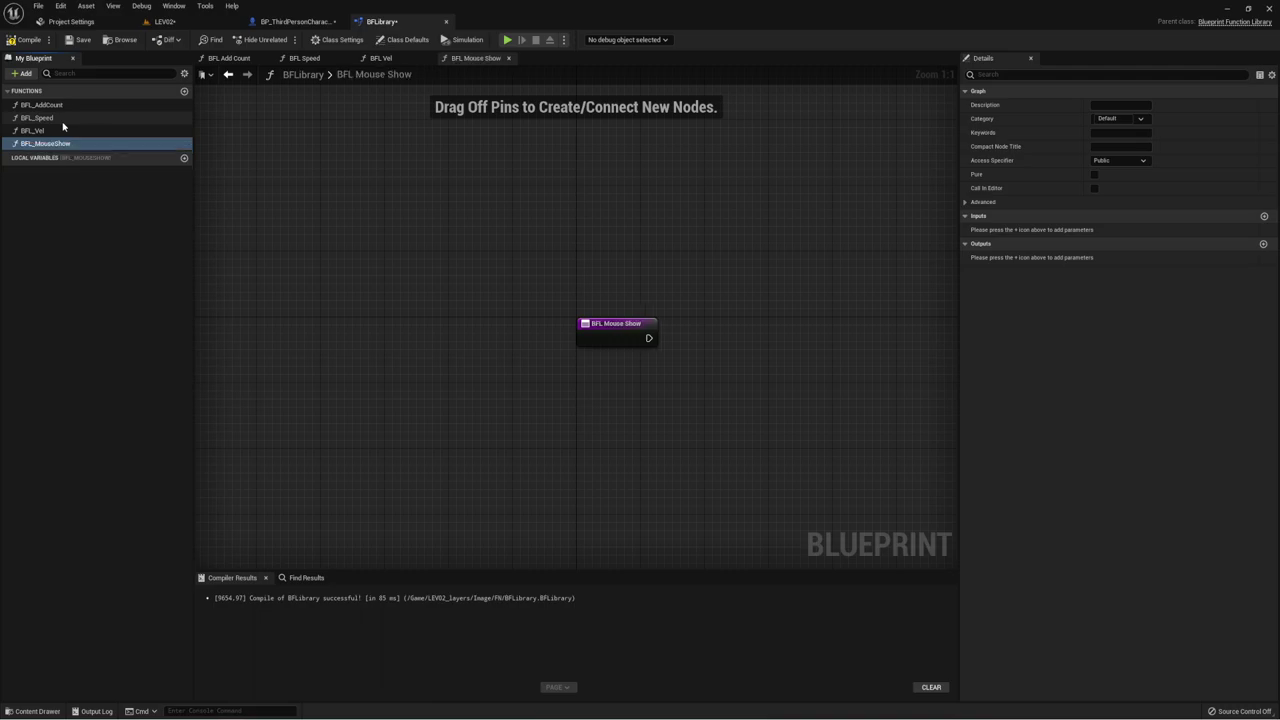
pyautogui.moveTo(697, 377); pyautogui.dragTo(456, 363, button='right')
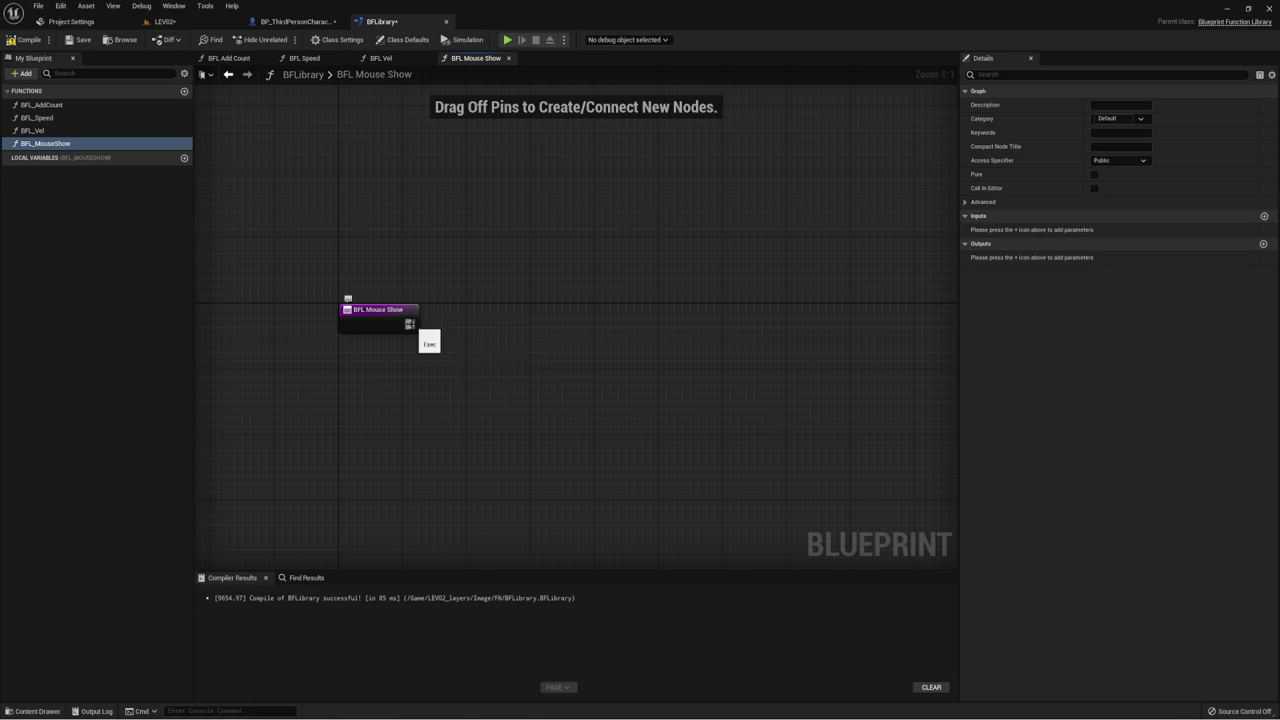
# Step: Add Get Player Controller and a SET Show Mouse Cursor node run from the entry, ticked true
pyautogui.rightClick(449, 340)
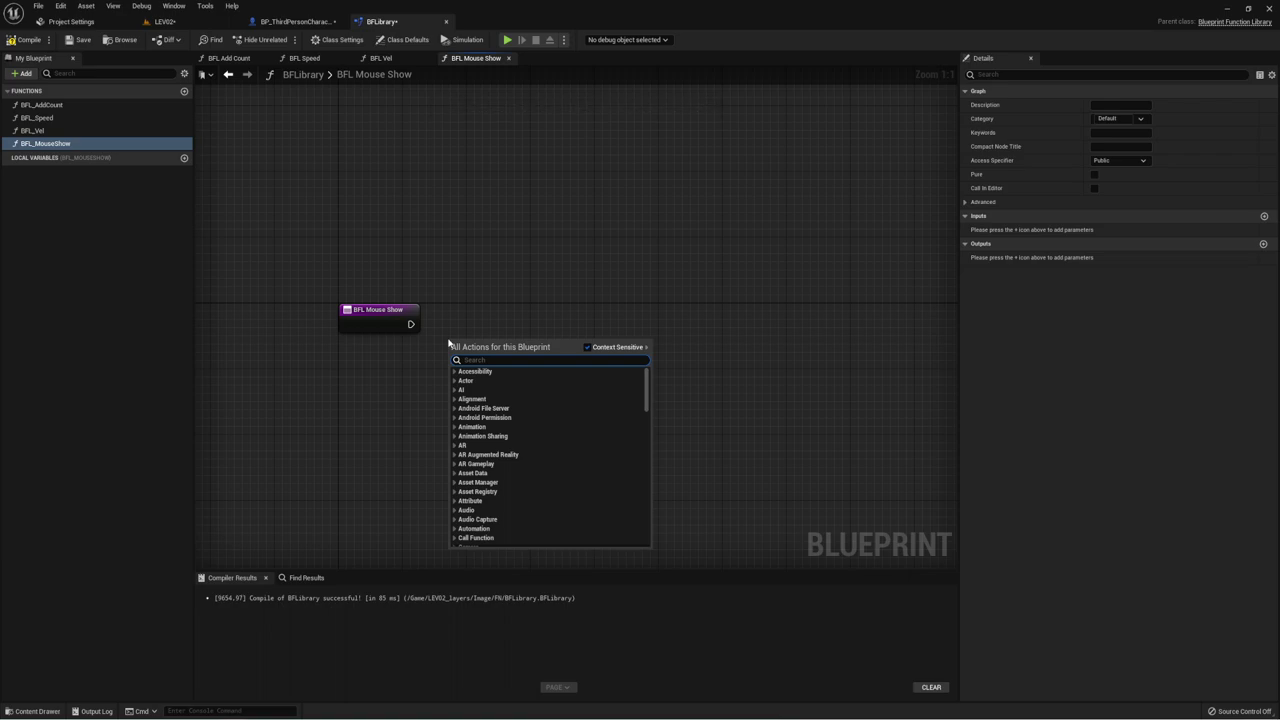
pyautogui.write('get pla')
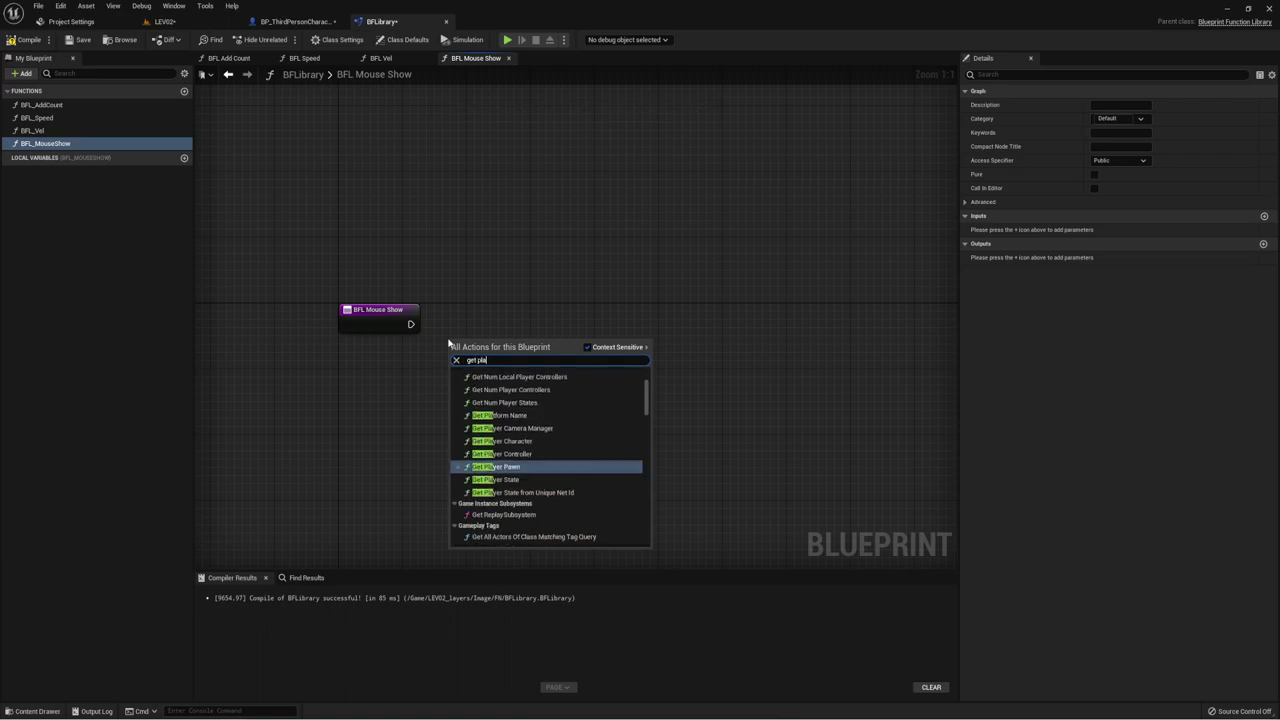
pyautogui.write('u')
pyautogui.press('BackSpace')
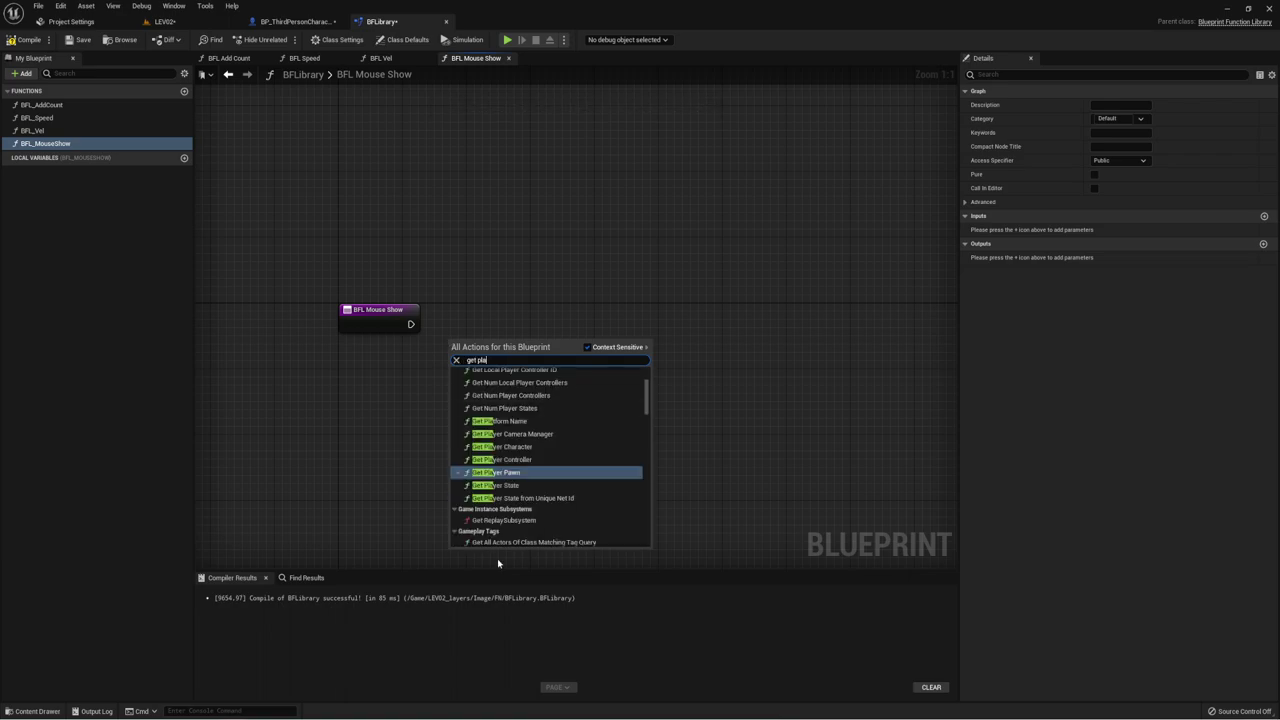
pyautogui.click(630, 459)
pyautogui.moveTo(568, 362)
pyautogui.mouseDown()
pyautogui.moveTo(608, 292)
pyautogui.moveTo(520, 412)
pyautogui.moveTo(538, 297)
pyautogui.mouseUp()
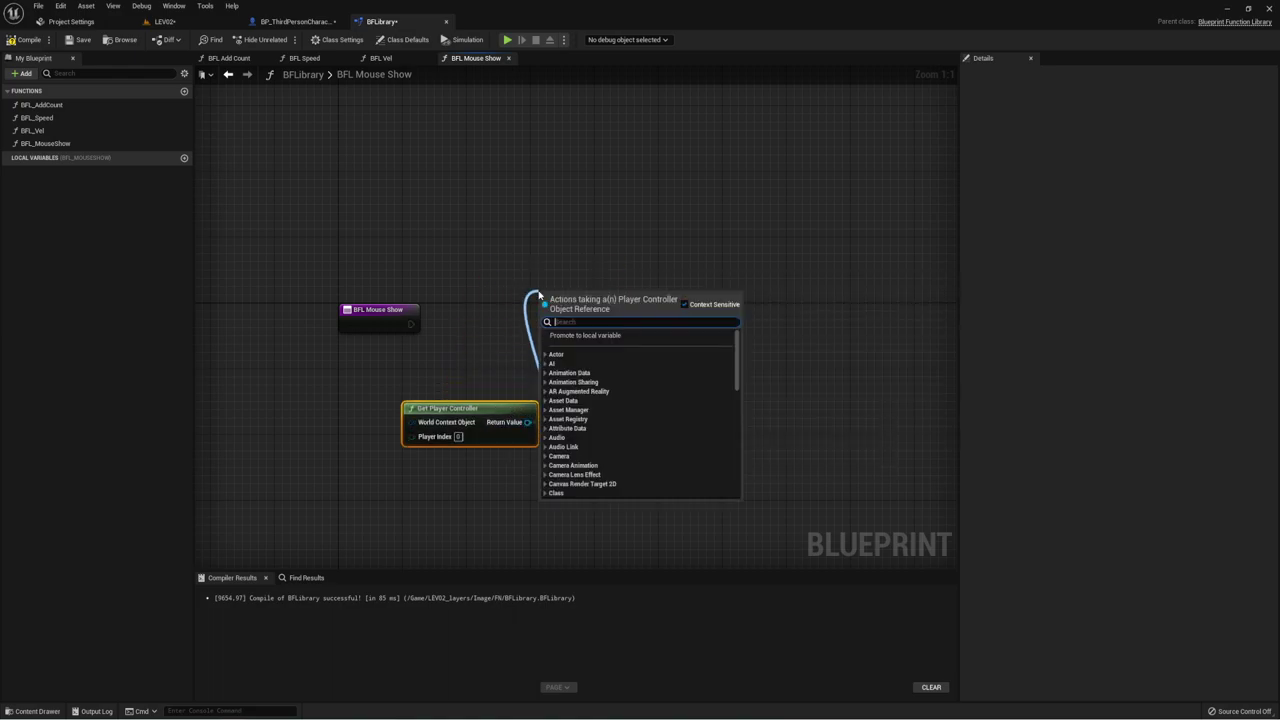
pyautogui.write('show')
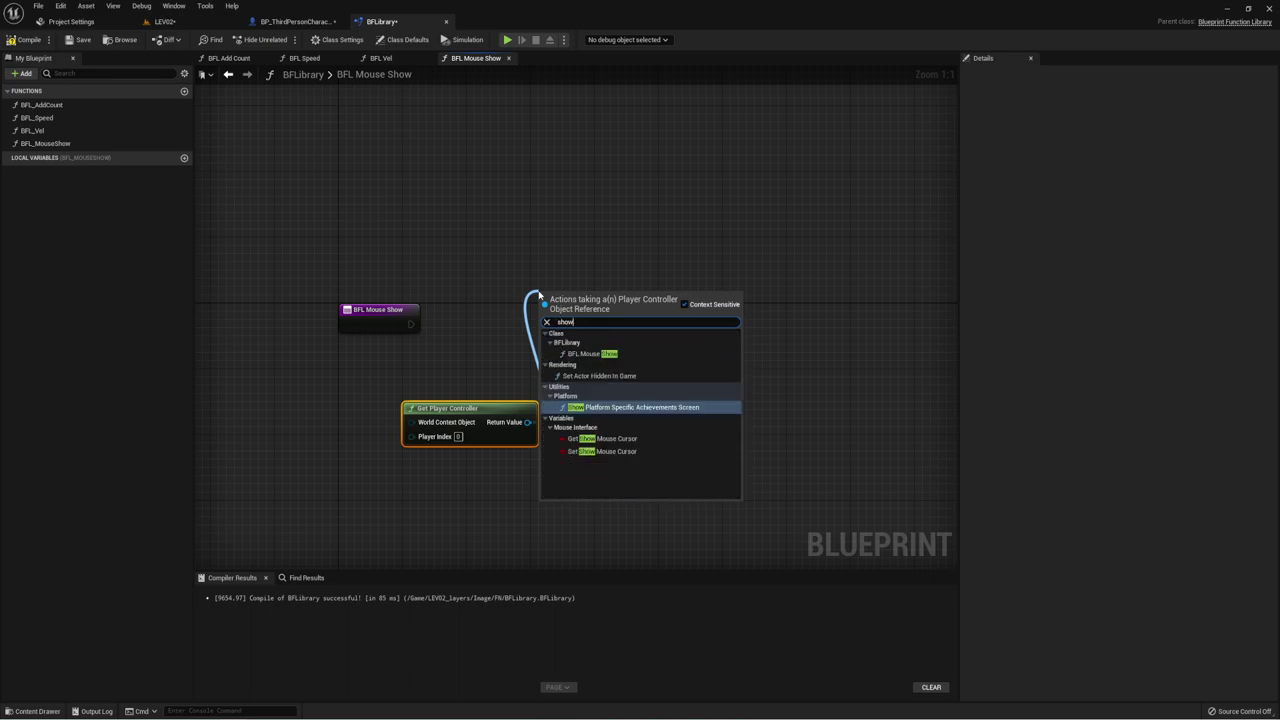
pyautogui.click(602, 451)
pyautogui.moveTo(547, 308); pyautogui.dragTo(410, 323)
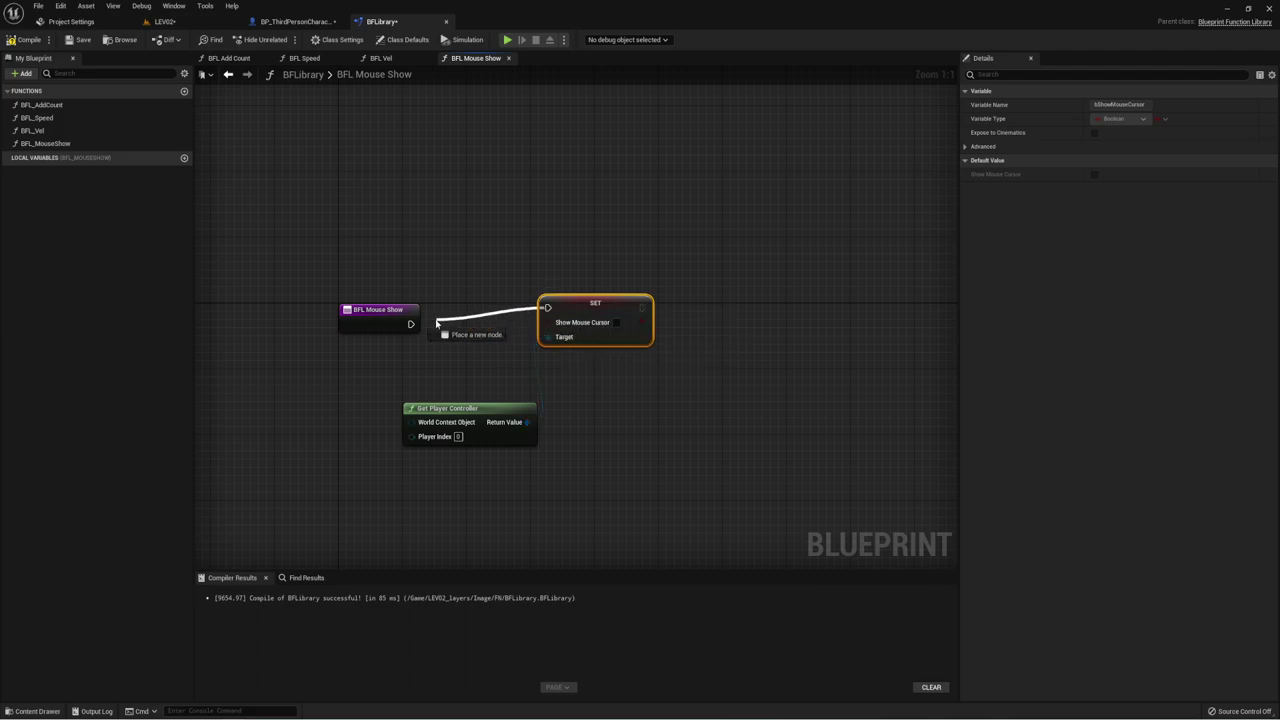
pyautogui.click(616, 322)
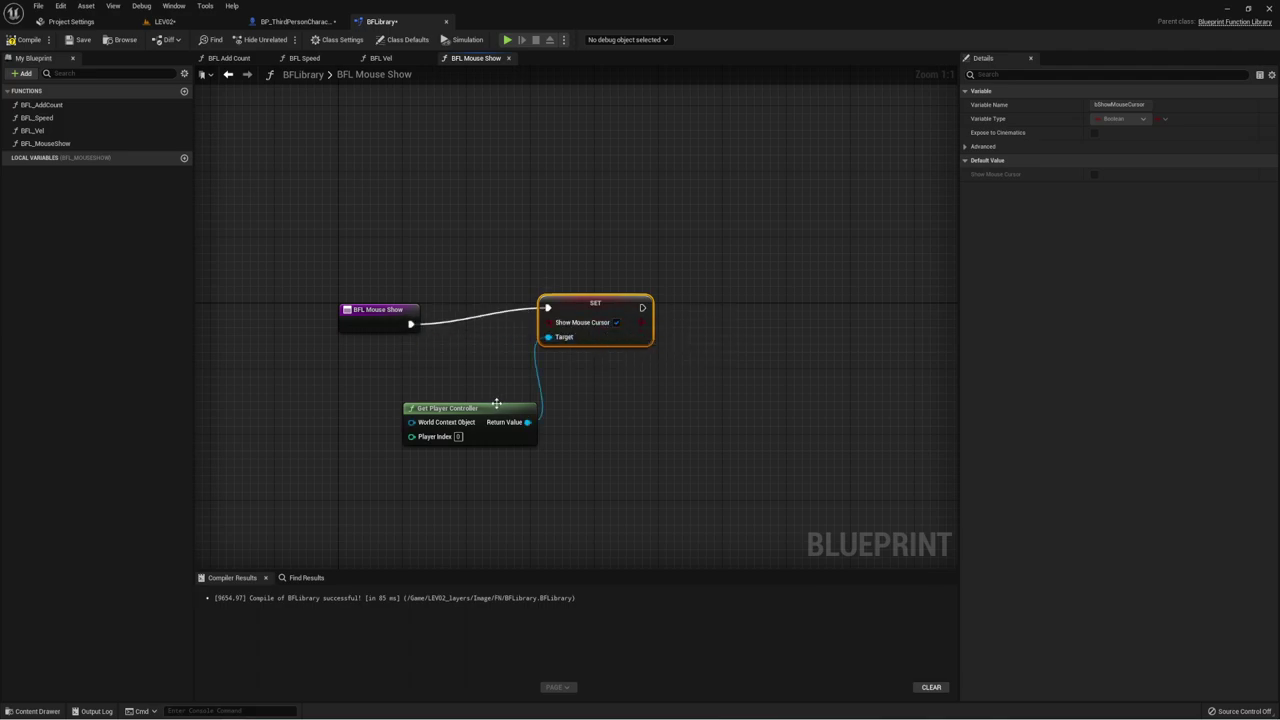
# Step: Add Set Input Mode UI Only on the player controller, chain it after SET, and arrange the three nodes
pyautogui.moveTo(496, 403); pyautogui.dragTo(488, 345)
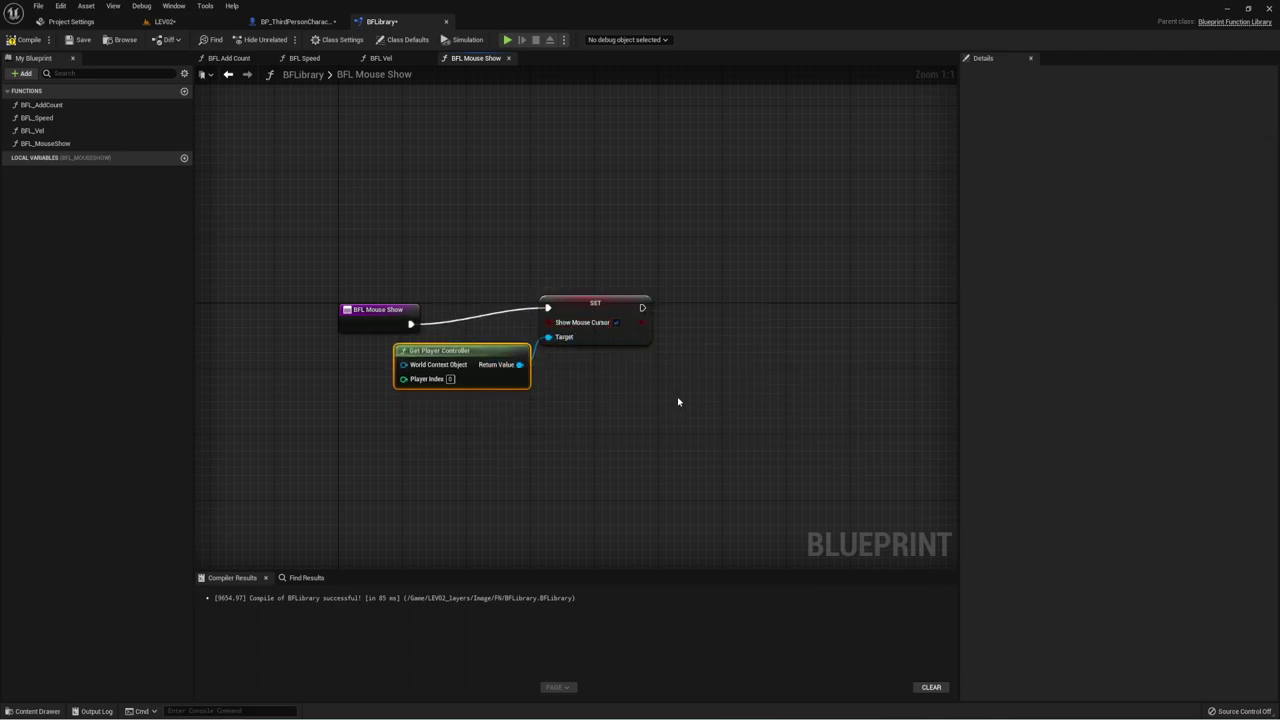
pyautogui.moveTo(678, 401); pyautogui.dragTo(548, 396, button='right')
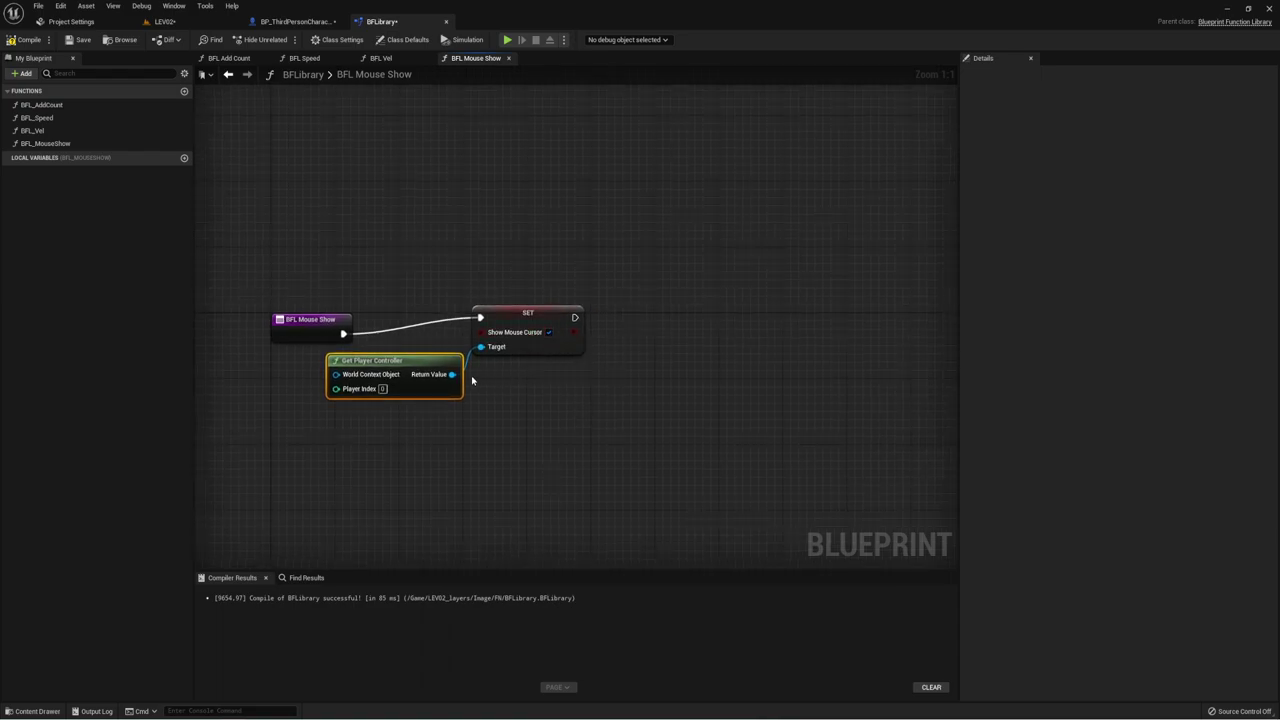
pyautogui.keyDown('ctrl'); pyautogui.moveTo(452, 374); pyautogui.dragTo(726, 354); pyautogui.keyUp('ctrl')
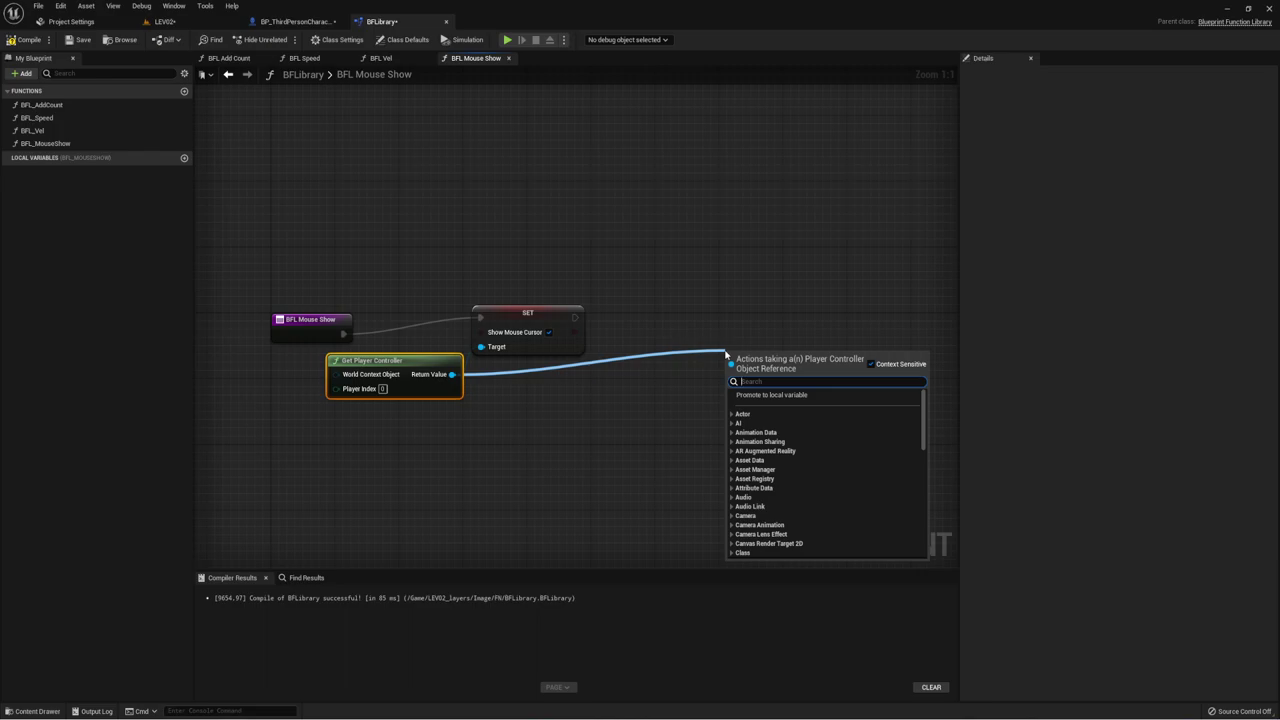
pyautogui.write('Set')
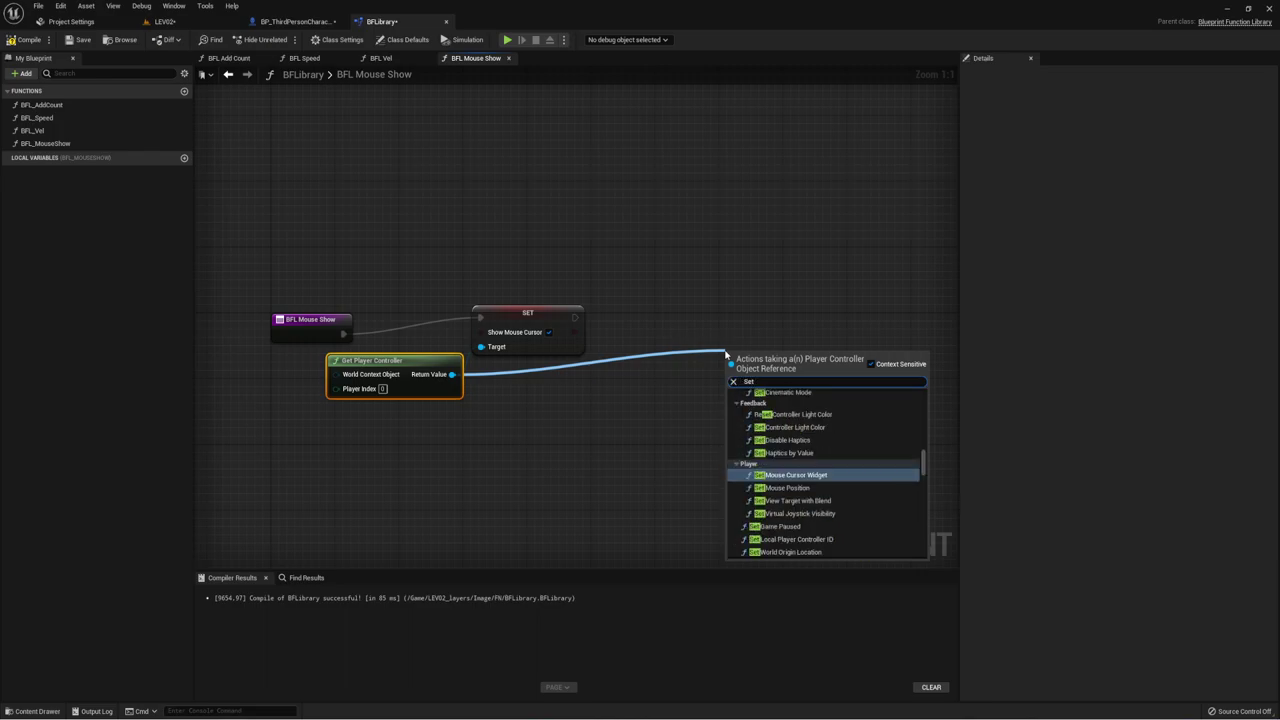
pyautogui.write(' in')
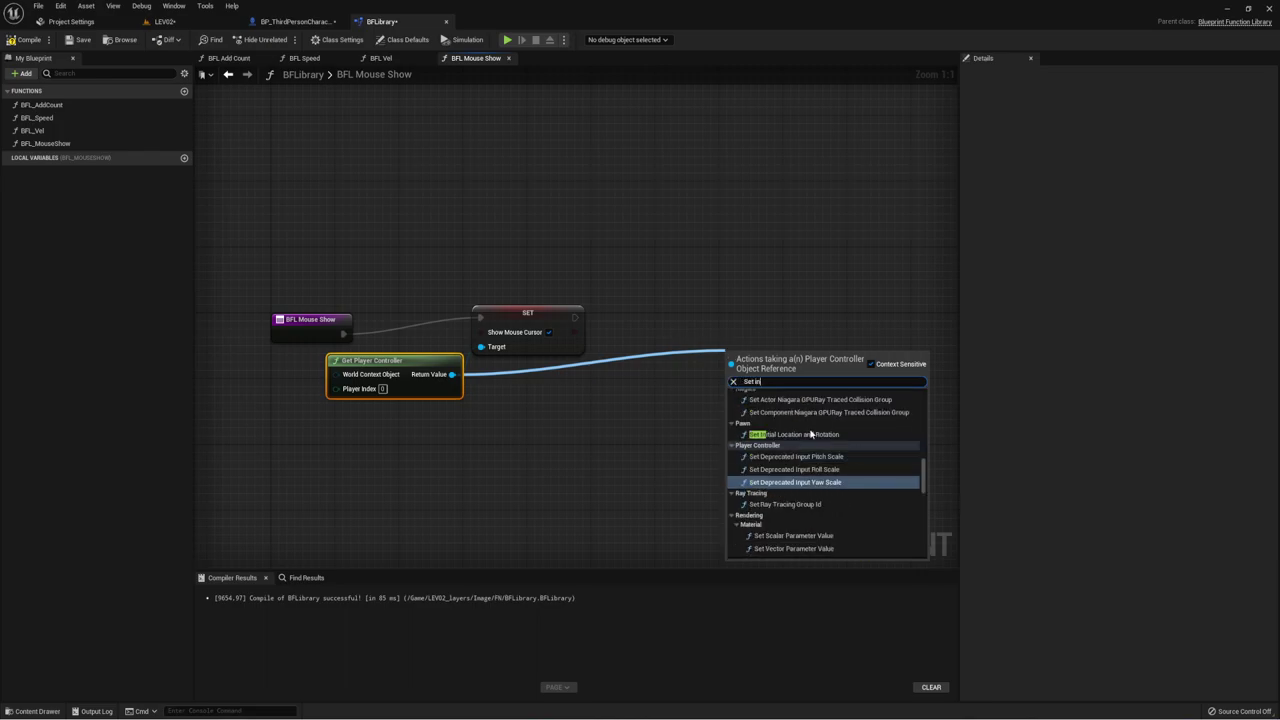
pyautogui.write('p')
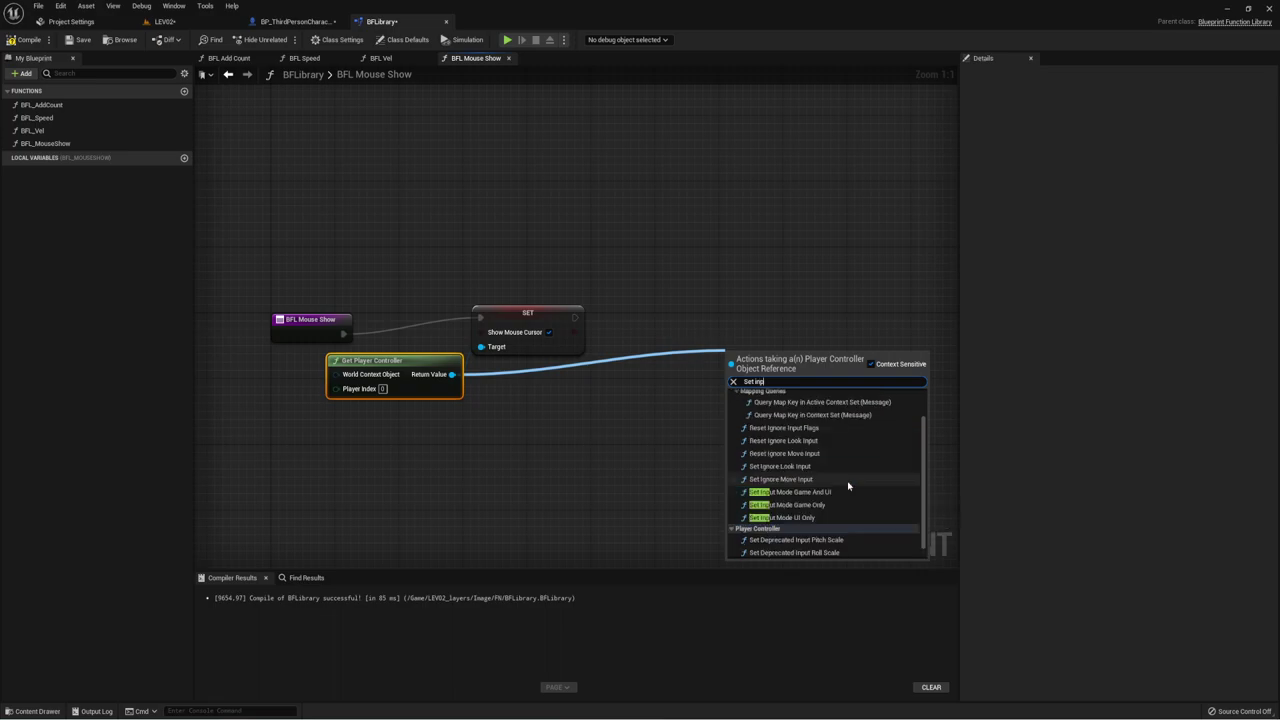
pyautogui.write('u')
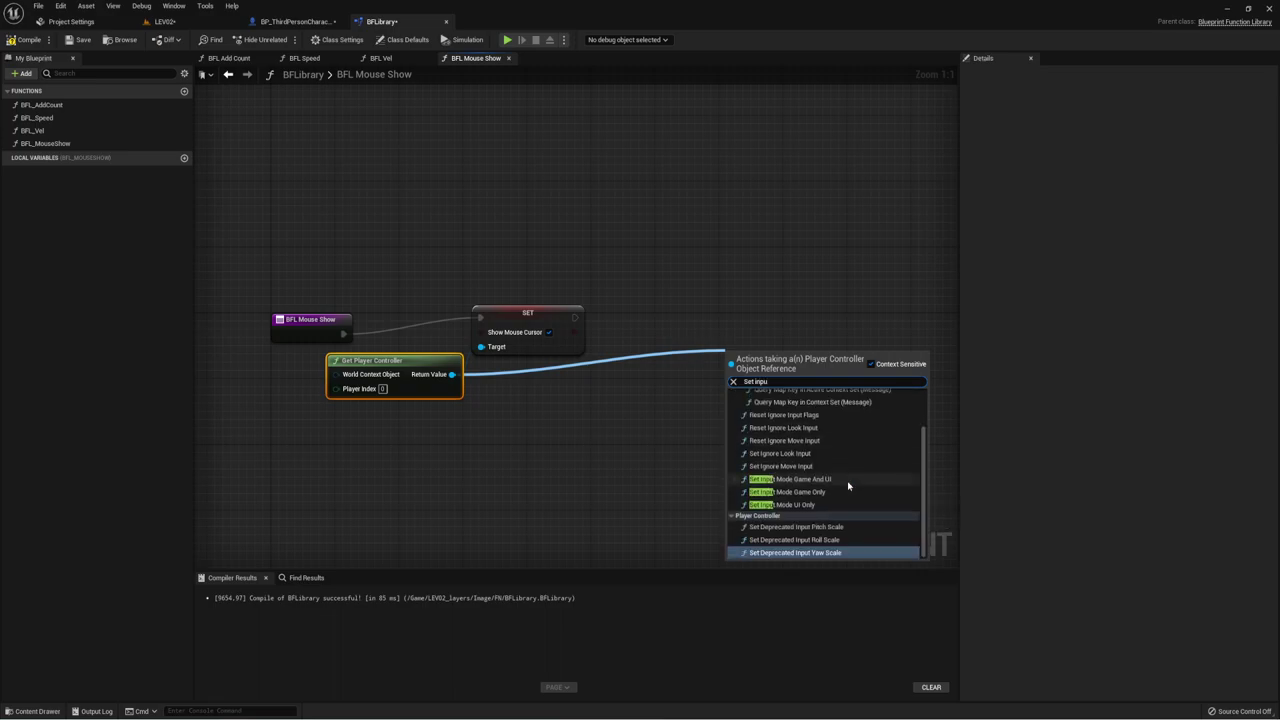
pyautogui.click(812, 505)
pyautogui.moveTo(780, 376)
pyautogui.mouseDown()
pyautogui.moveTo(676, 310)
pyautogui.moveTo(679, 323)
pyautogui.mouseUp()
pyautogui.moveTo(574, 321); pyautogui.dragTo(623, 318)
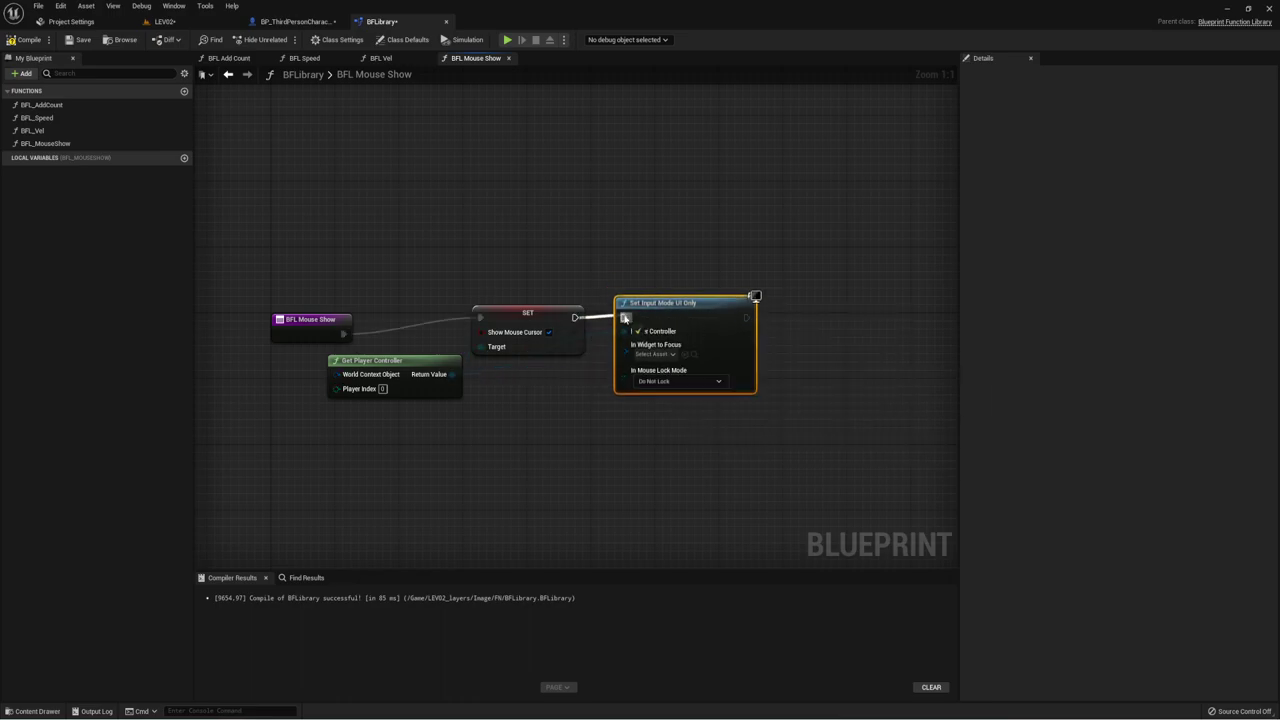
pyautogui.moveTo(406, 263); pyautogui.dragTo(680, 446)
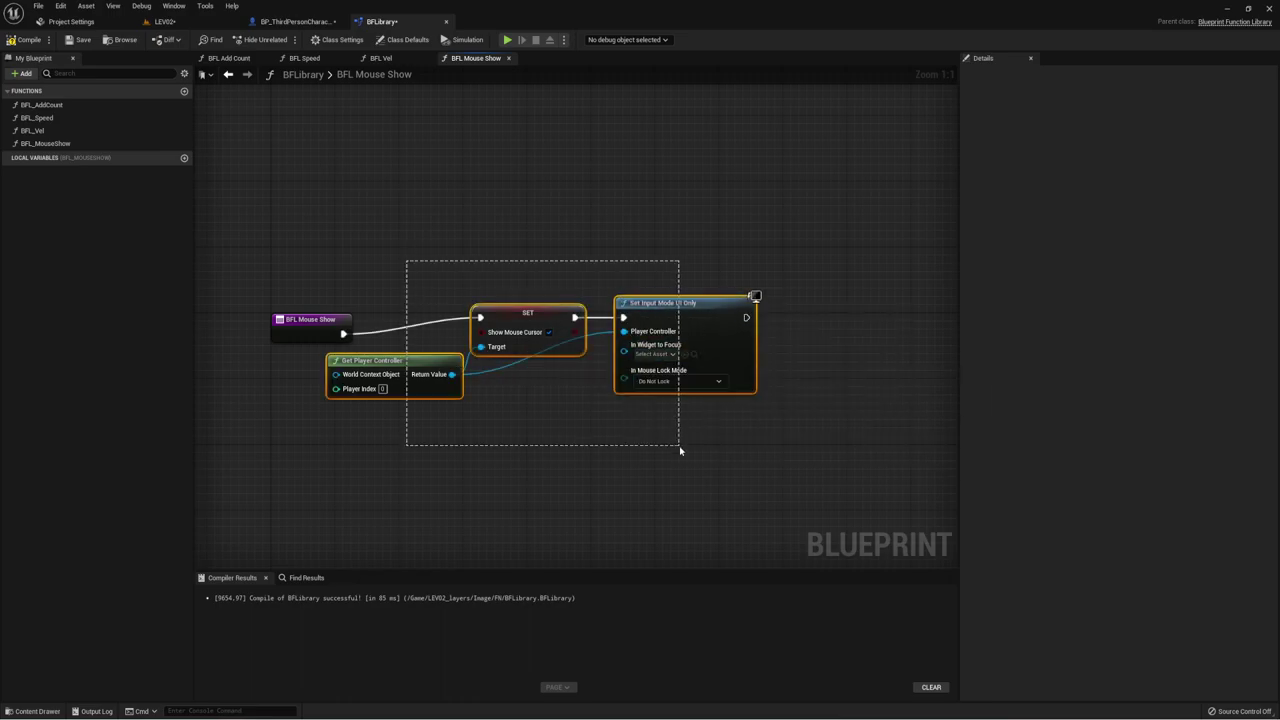
pyautogui.moveTo(680, 320)
pyautogui.mouseDown()
pyautogui.moveTo(712, 345)
pyautogui.moveTo(832, 221)
pyautogui.mouseUp()
# Step: Insert a Branch after the BFL Mouse Show entry, True to SET, driven by a new Condition input
pyautogui.moveTo(725, 292); pyautogui.dragTo(574, 327, button='right')
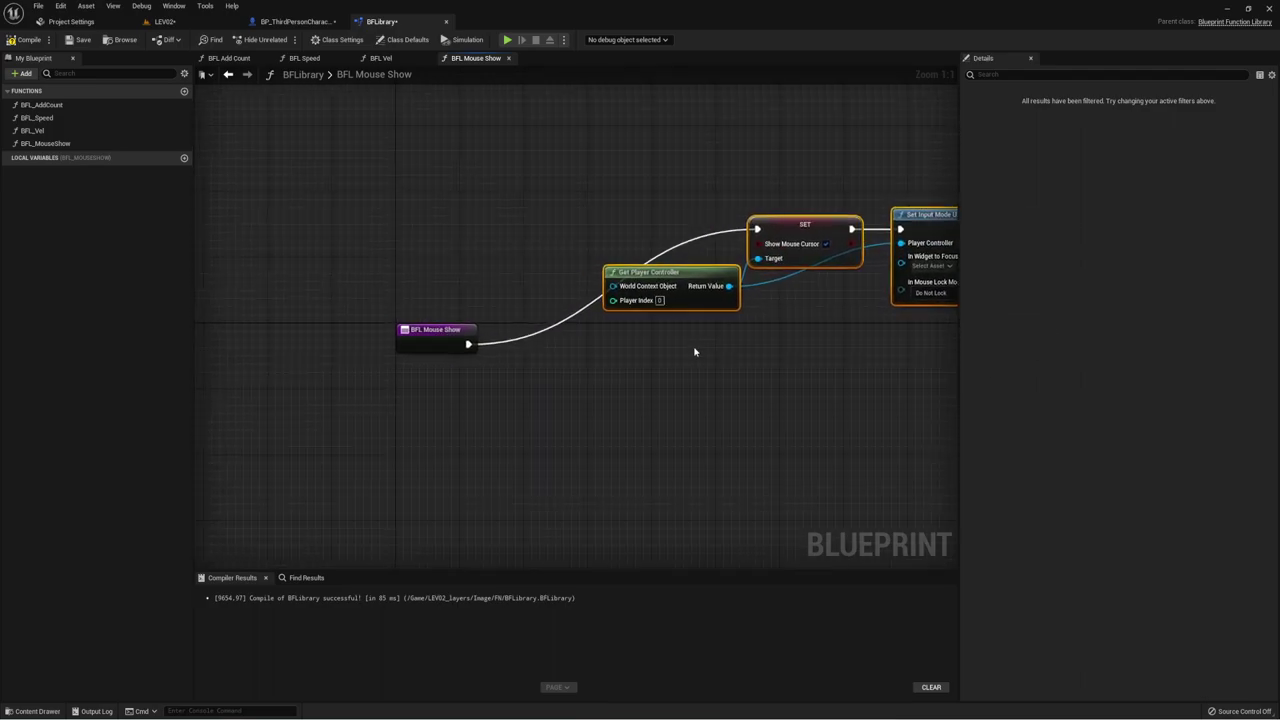
pyautogui.click(483, 316)
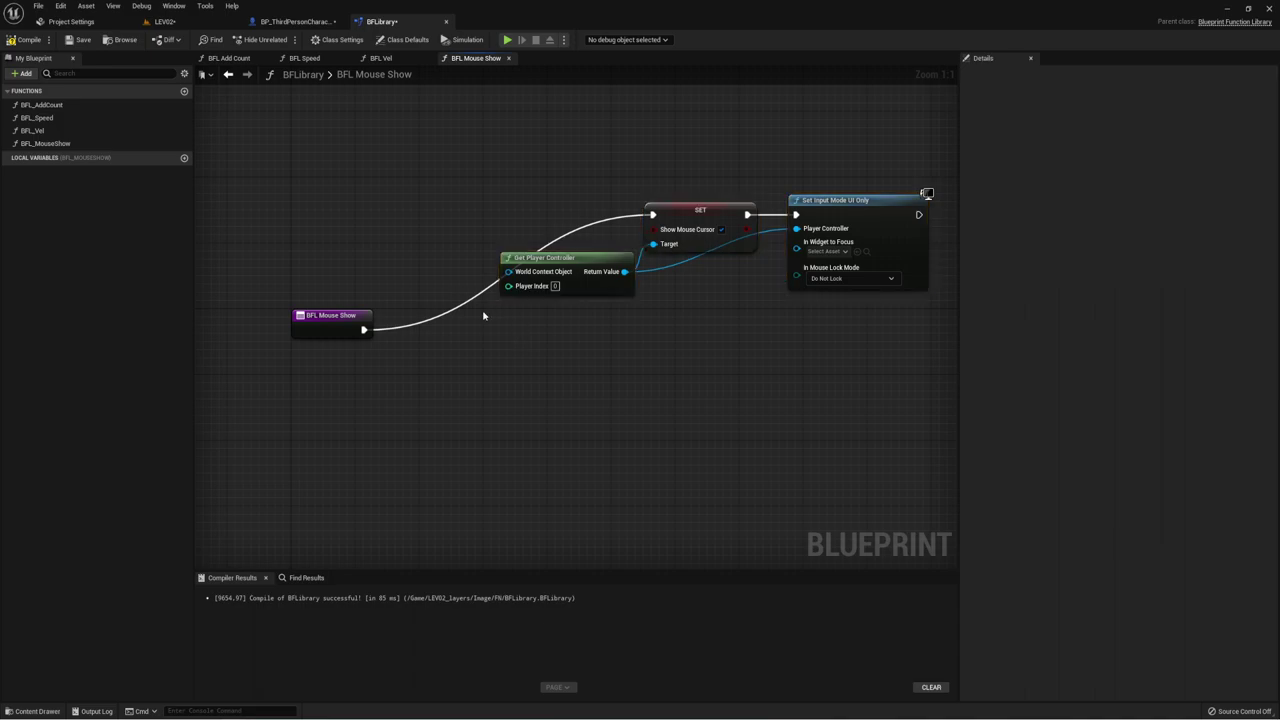
pyautogui.click(454, 311)
pyautogui.moveTo(460, 327); pyautogui.dragTo(364, 330)
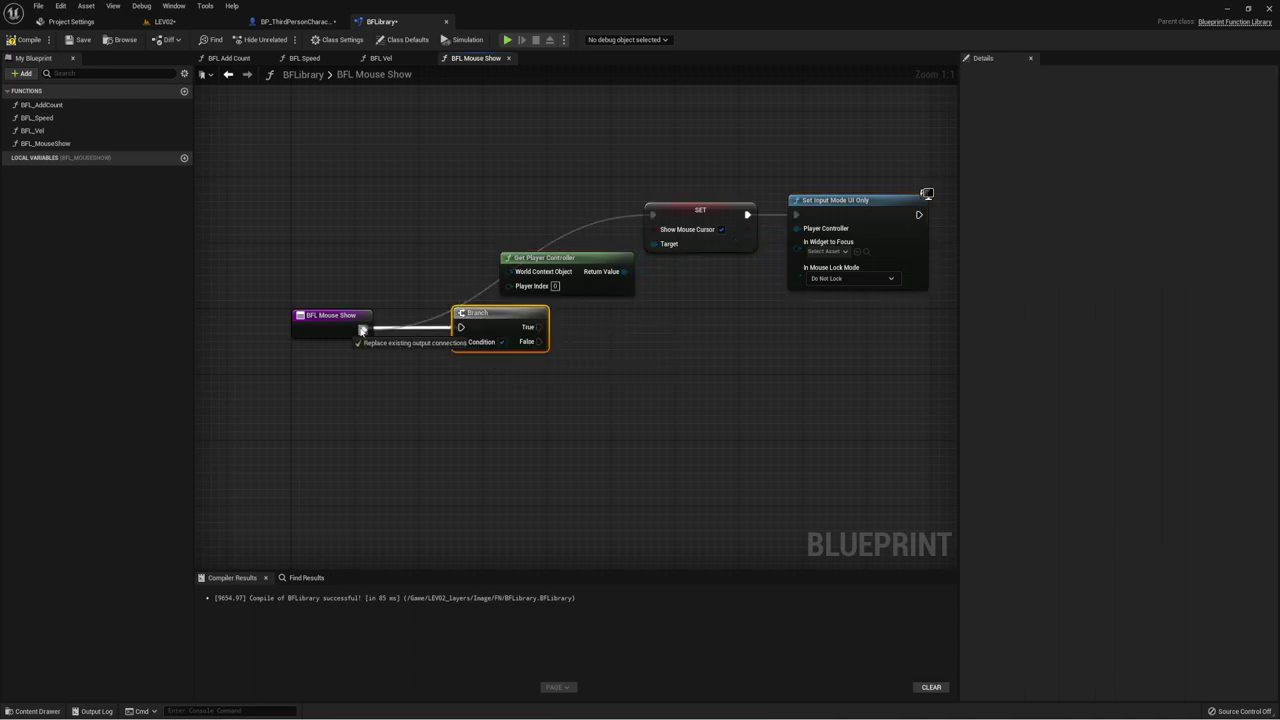
pyautogui.moveTo(539, 327); pyautogui.dragTo(652, 214)
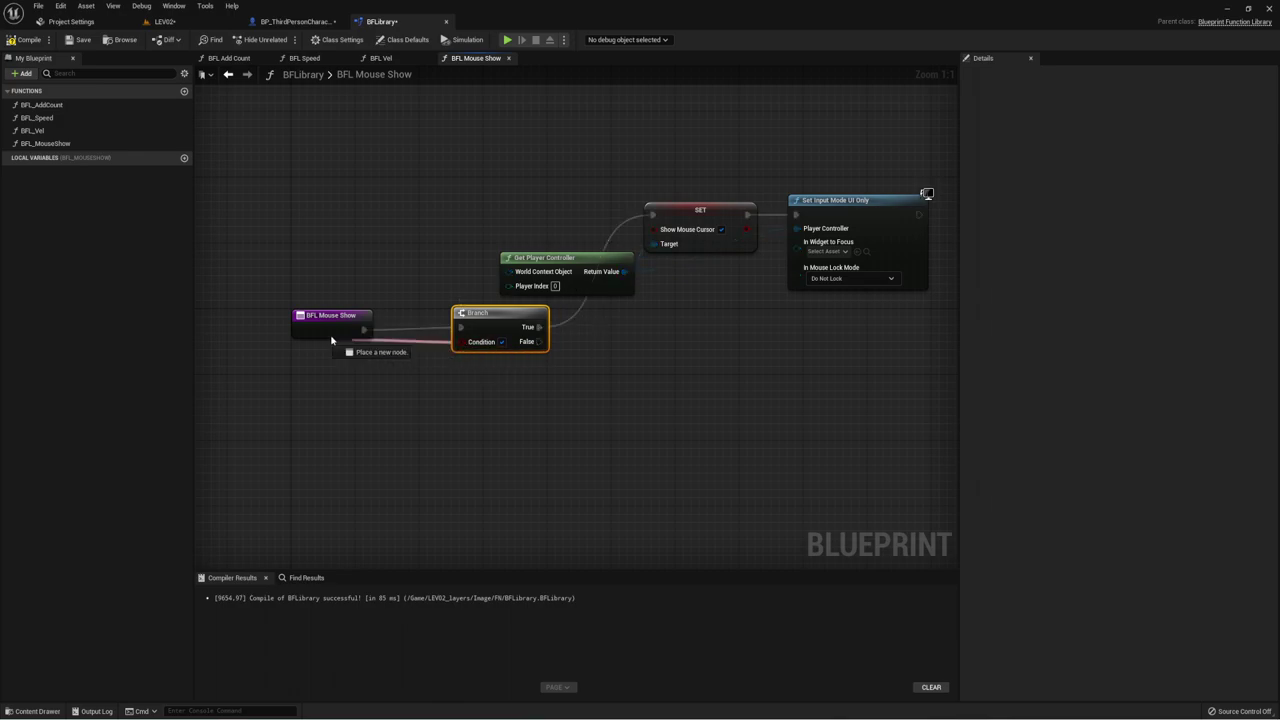
pyautogui.moveTo(477, 342); pyautogui.dragTo(328, 328)
# Step: Rearrange the entry, SET and Set Input Mode UI Only nodes around the Branch
pyautogui.moveTo(266, 276); pyautogui.dragTo(410, 375)
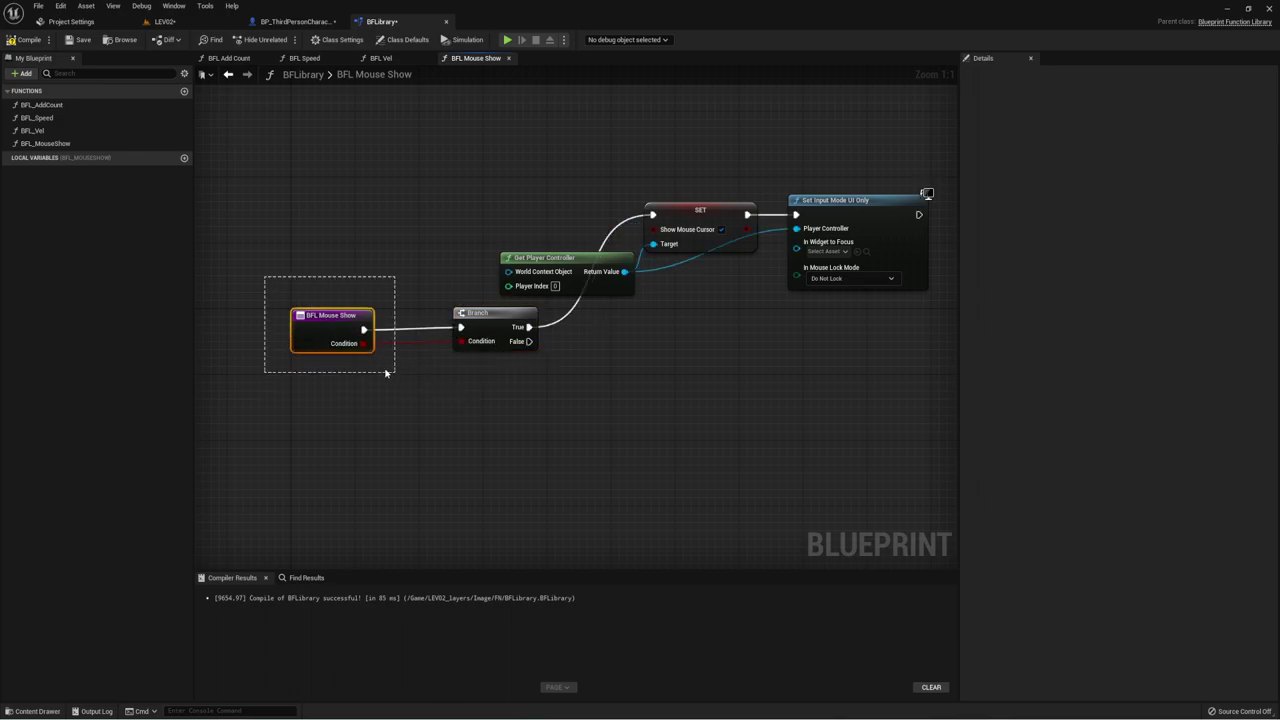
pyautogui.moveTo(498, 348); pyautogui.dragTo(543, 380, button='right')
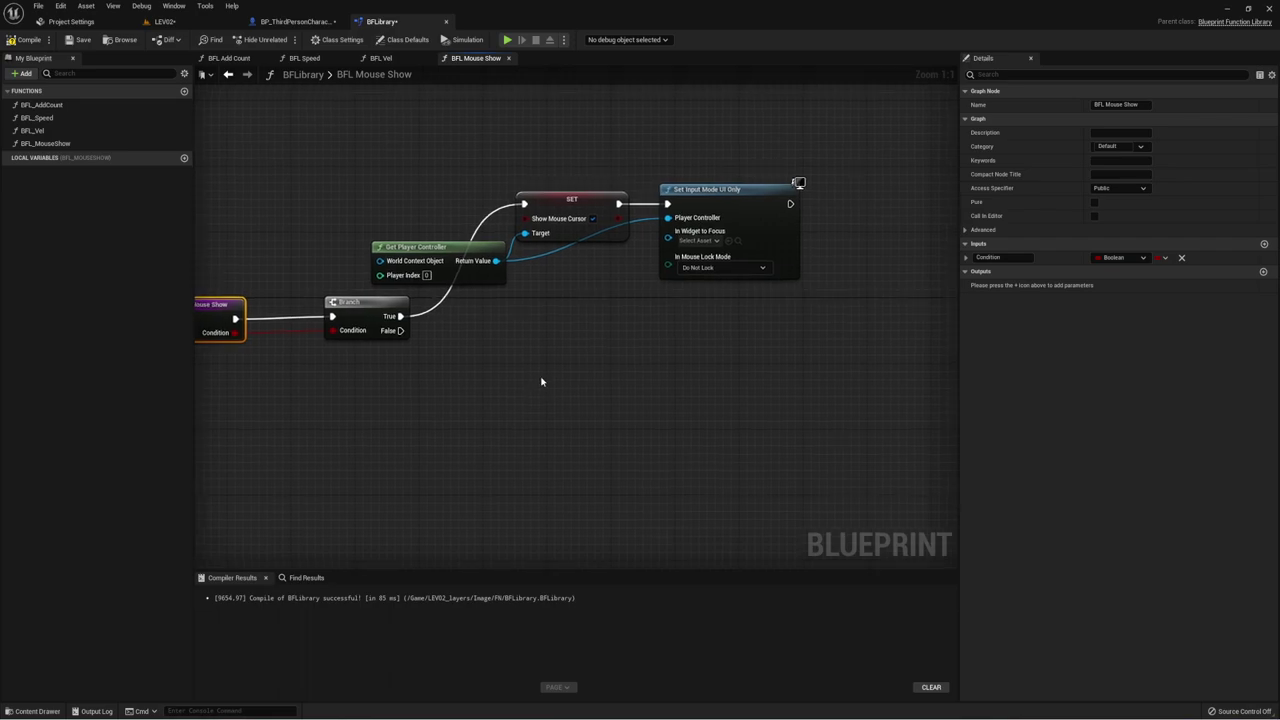
pyautogui.moveTo(565, 297); pyautogui.dragTo(761, 160)
pyautogui.moveTo(601, 287); pyautogui.dragTo(639, 295, button='right')
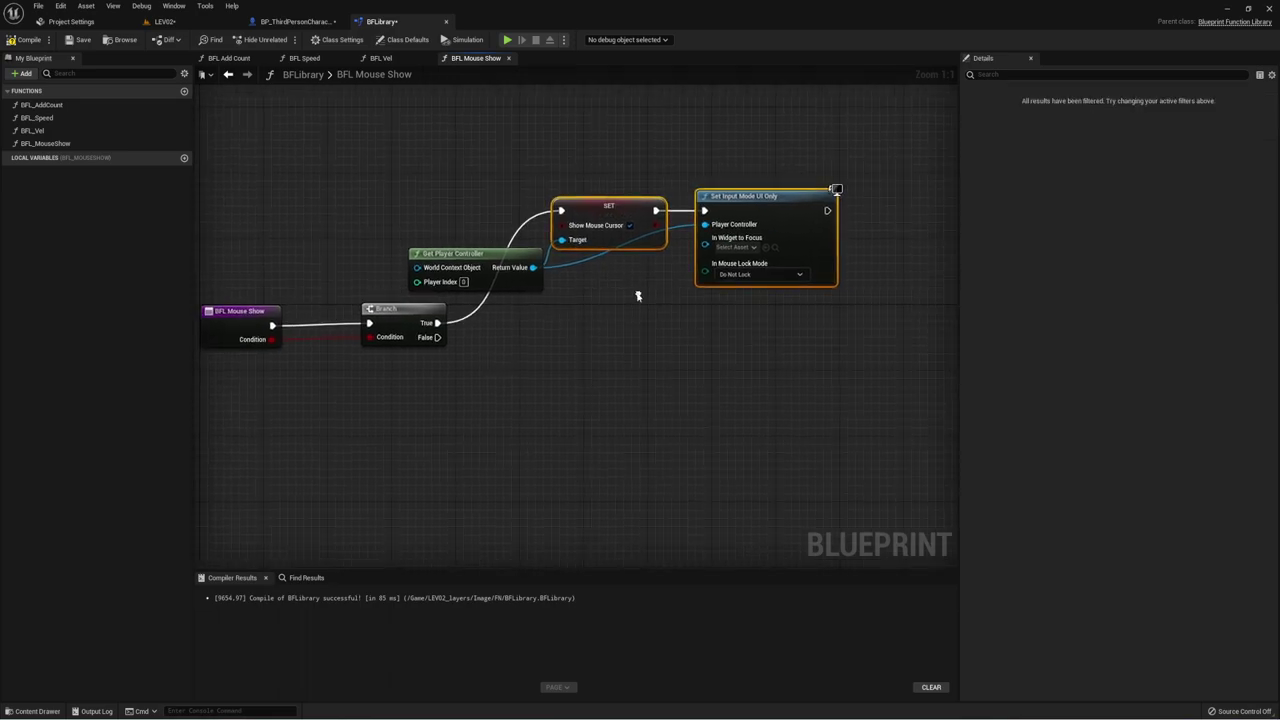
pyautogui.moveTo(597, 143)
pyautogui.mouseDown()
pyautogui.moveTo(628, 198)
pyautogui.moveTo(758, 216)
pyautogui.mouseUp()
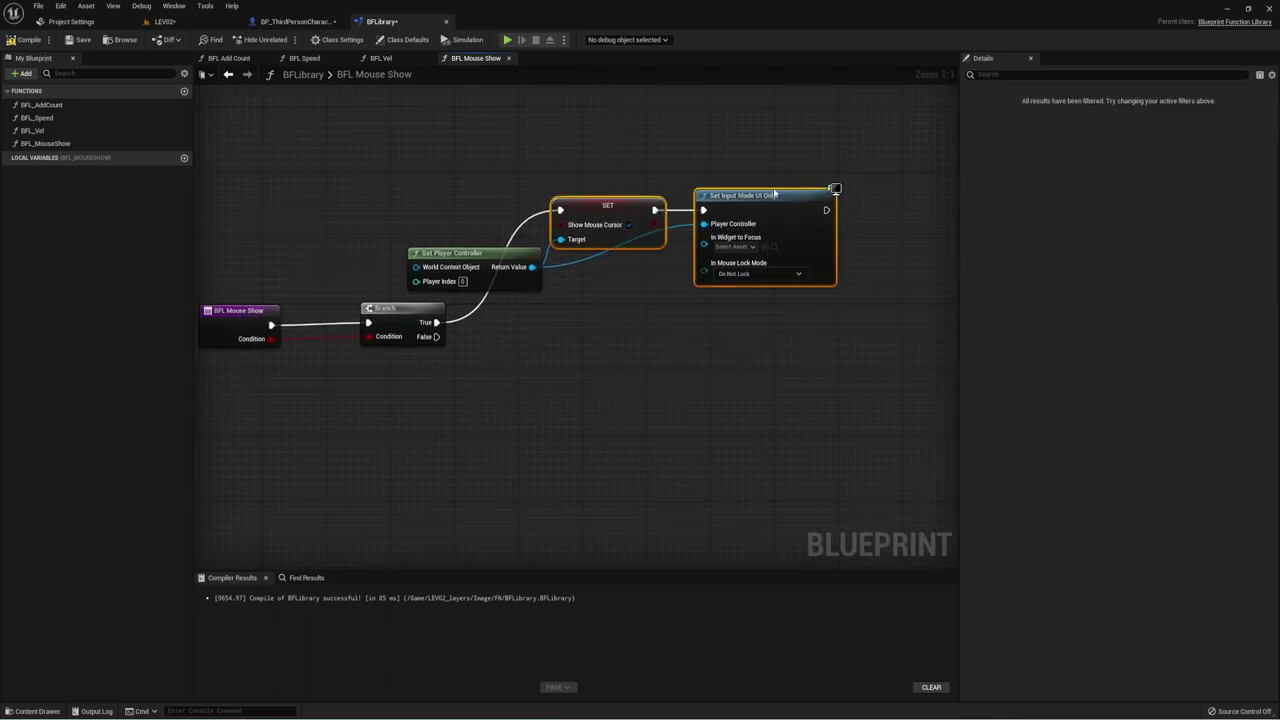
pyautogui.click(600, 275)
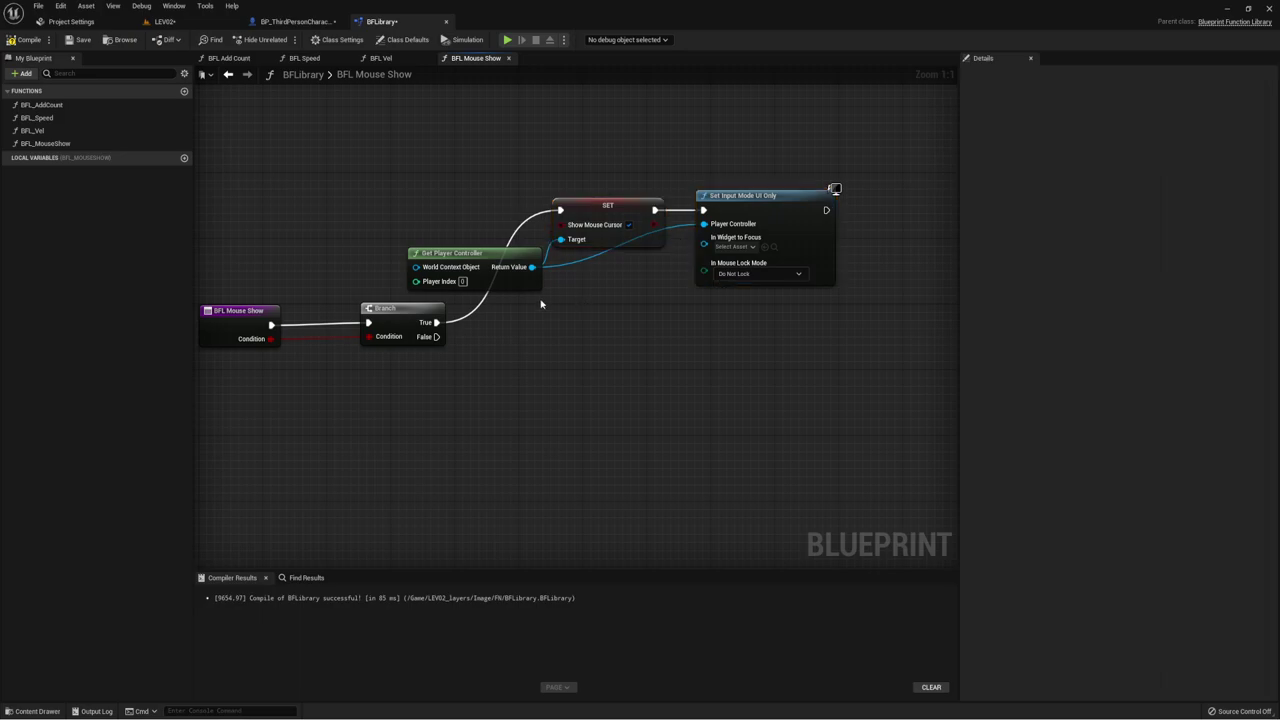
pyautogui.moveTo(532, 267); pyautogui.dragTo(534, 350)
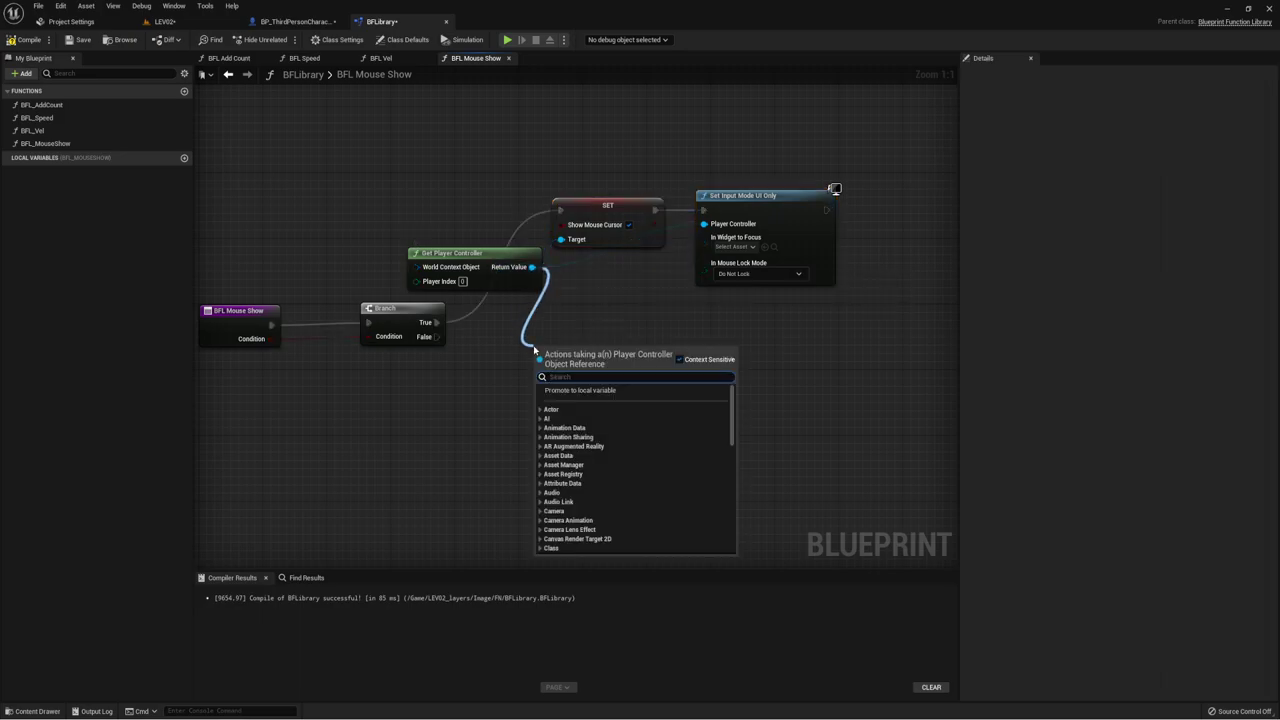
pyautogui.press('Escape')
# Step: Duplicate the SET node with Show Mouse Cursor unchecked, driven by Branch False and the Player Controller
pyautogui.click(610, 212)
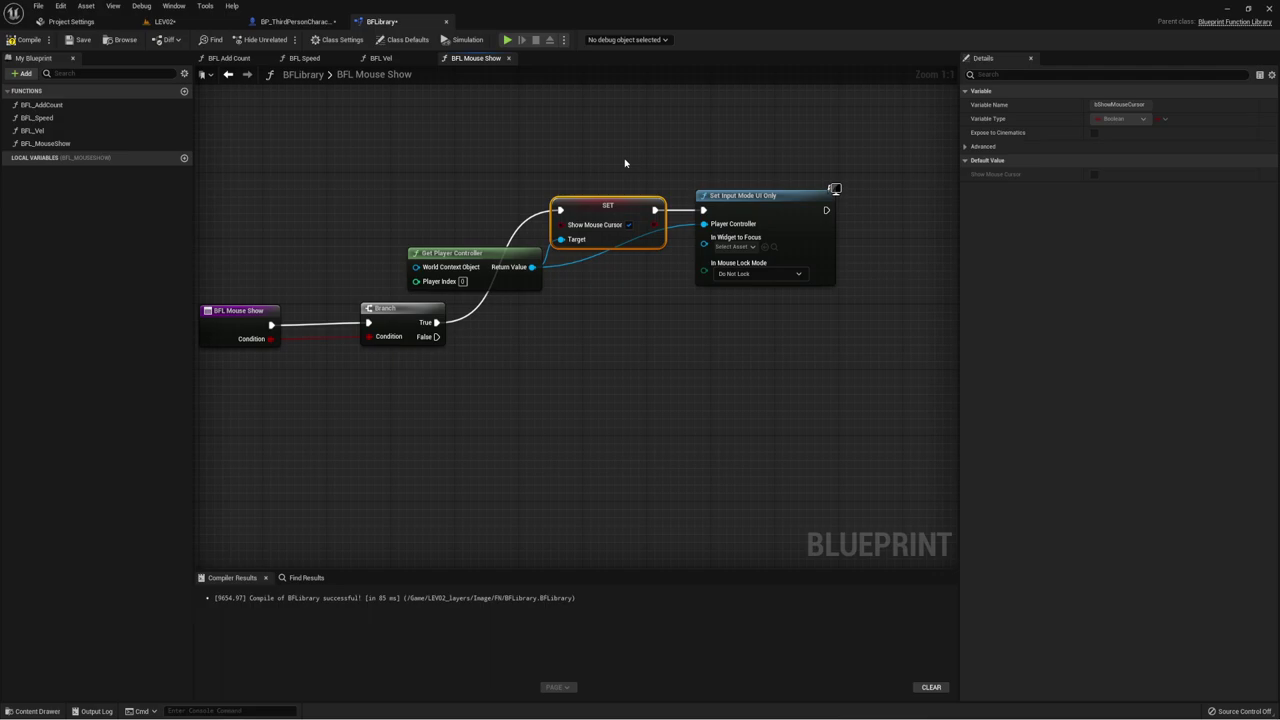
pyautogui.hotkey('ctrl', 'c')
pyautogui.hotkey('ctrl', 'v')
pyautogui.moveTo(560, 313)
pyautogui.mouseDown()
pyautogui.moveTo(578, 367)
pyautogui.moveTo(440, 338)
pyautogui.mouseUp()
pyautogui.click(612, 389)
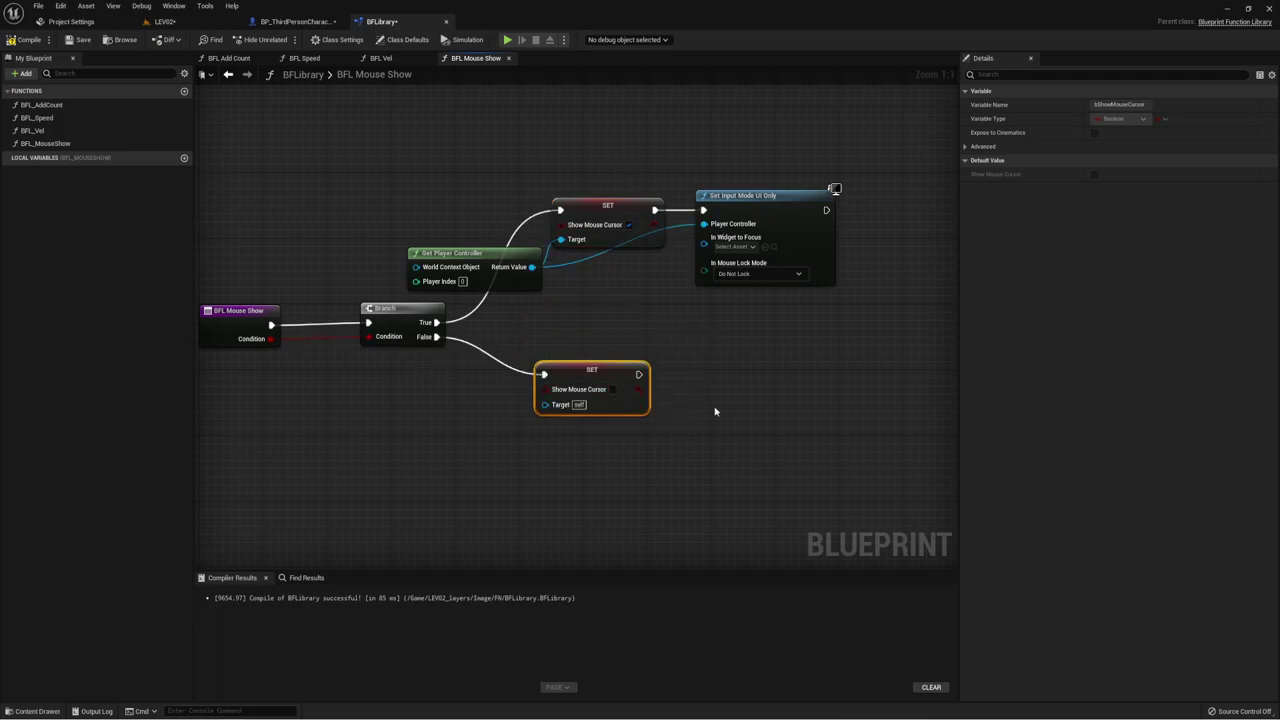
pyautogui.moveTo(675, 406); pyautogui.dragTo(620, 400, button='right')
pyautogui.moveTo(534, 364); pyautogui.dragTo(549, 371)
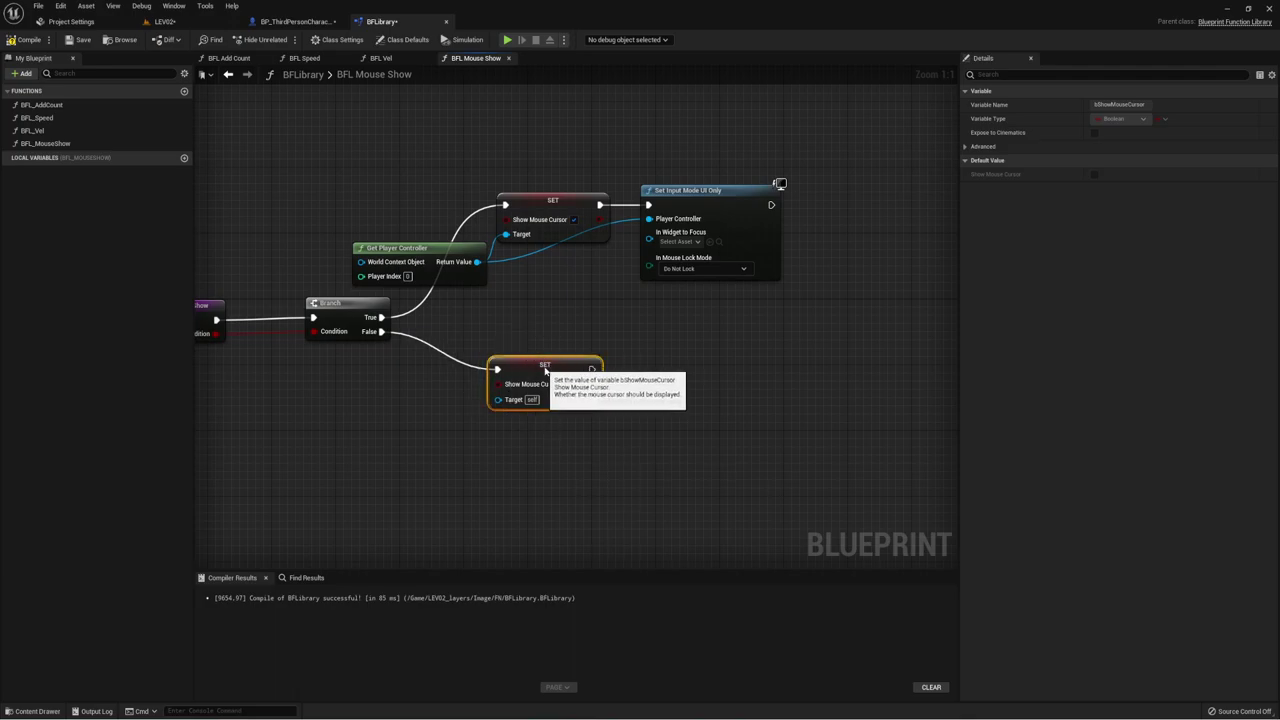
pyautogui.moveTo(477, 261); pyautogui.dragTo(506, 407)
# Step: Add a Set Input Mode Game Only node on the Player Controller, run after the cursor-hiding SET
pyautogui.moveTo(477, 261); pyautogui.dragTo(650, 386)
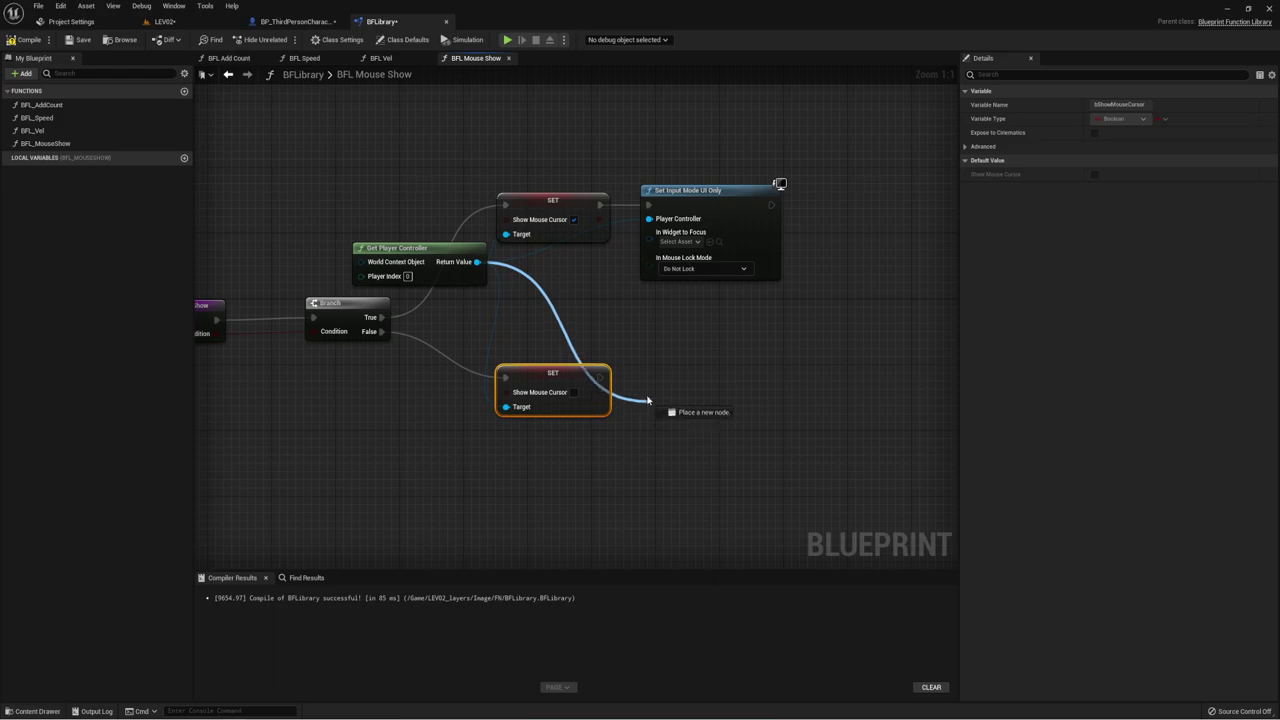
pyautogui.write('set')
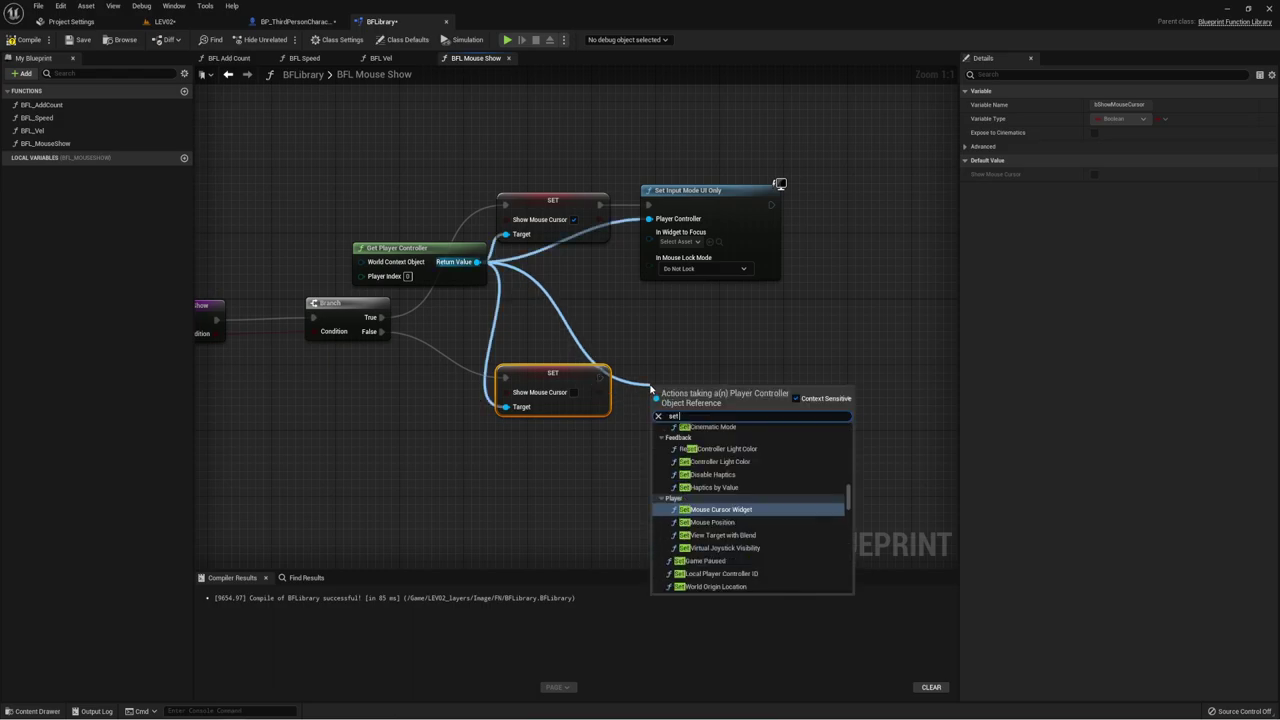
pyautogui.write(' inp')
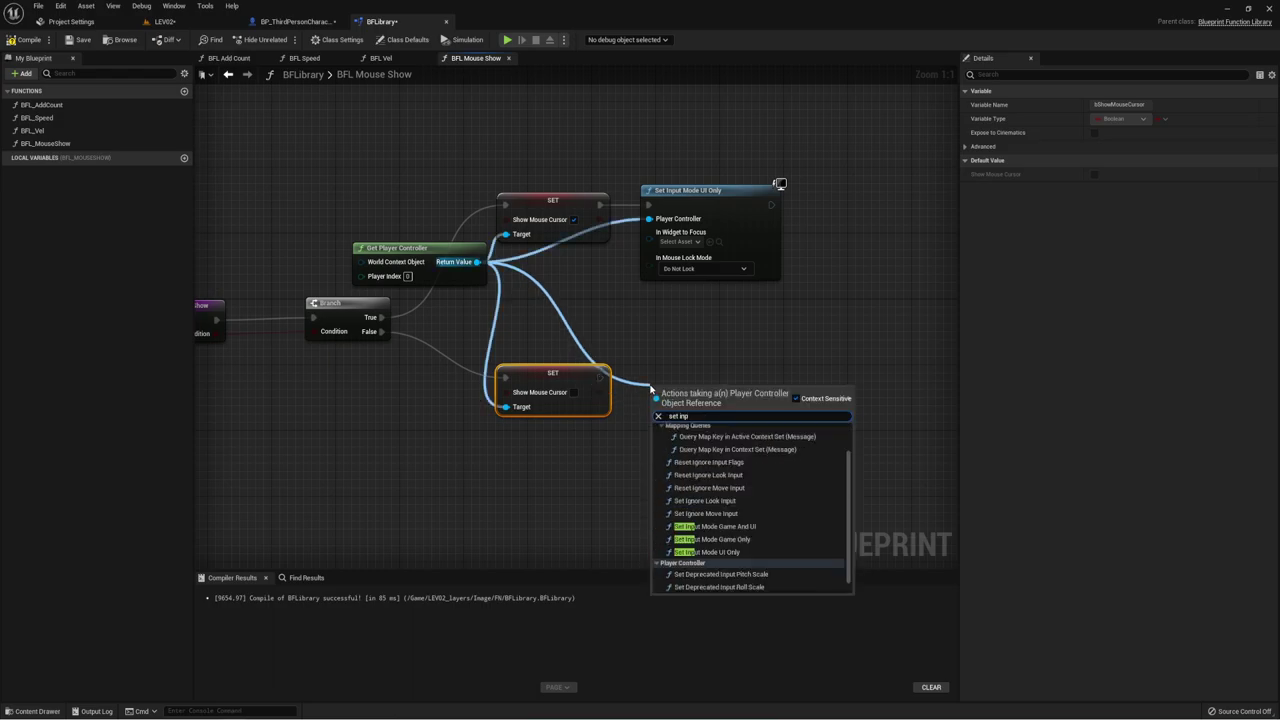
pyautogui.click(730, 539)
pyautogui.moveTo(599, 377)
pyautogui.mouseDown()
pyautogui.moveTo(656, 402)
pyautogui.moveTo(686, 363)
pyautogui.mouseUp()
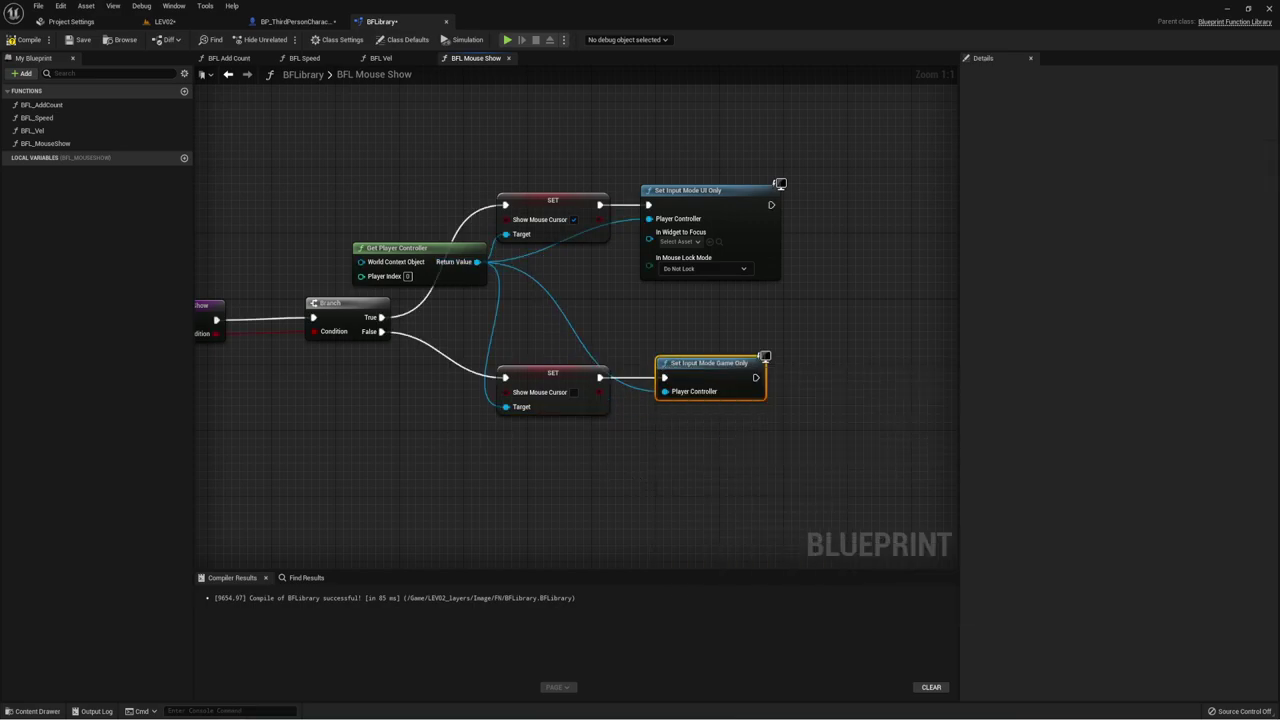
# Step: Tidy the graph: place Get Player Controller between both paths and shift the BFL Mouse Show entry right
pyautogui.moveTo(454, 334); pyautogui.dragTo(531, 322, button='right')
pyautogui.moveTo(515, 243); pyautogui.dragTo(618, 278)
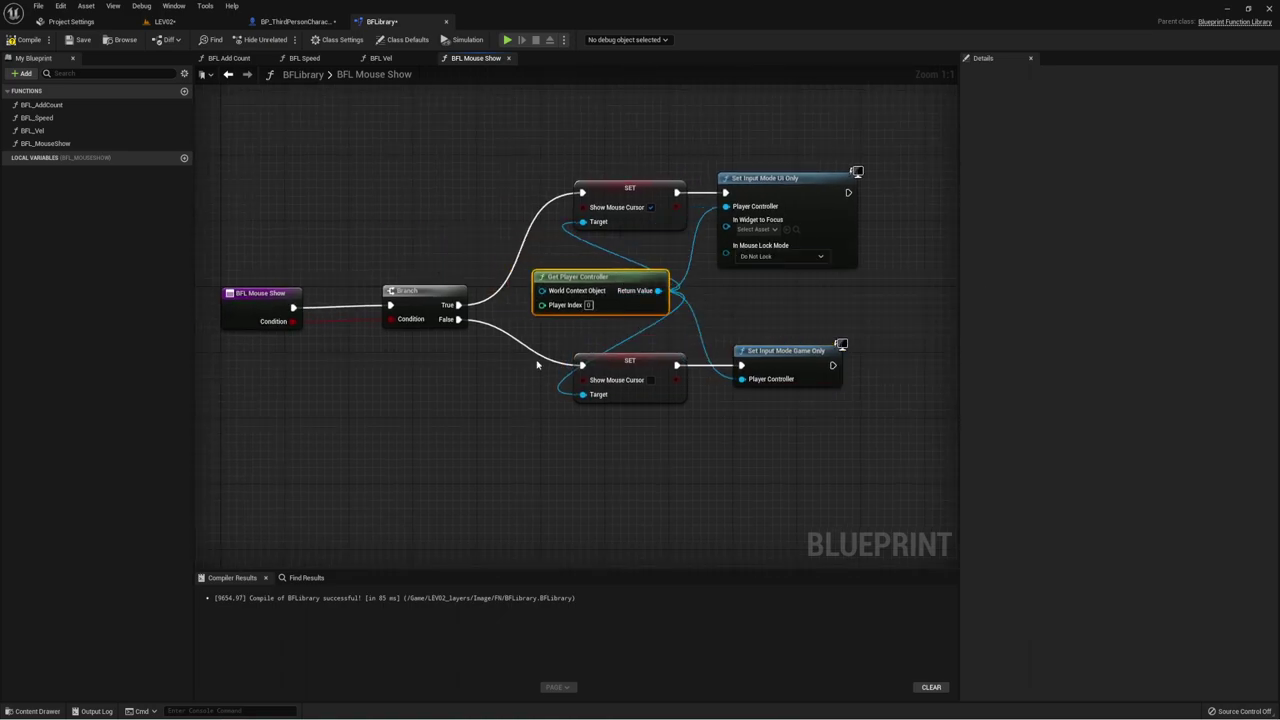
pyautogui.moveTo(536, 365); pyautogui.dragTo(553, 381, button='right')
pyautogui.moveTo(282, 312); pyautogui.dragTo(305, 312)
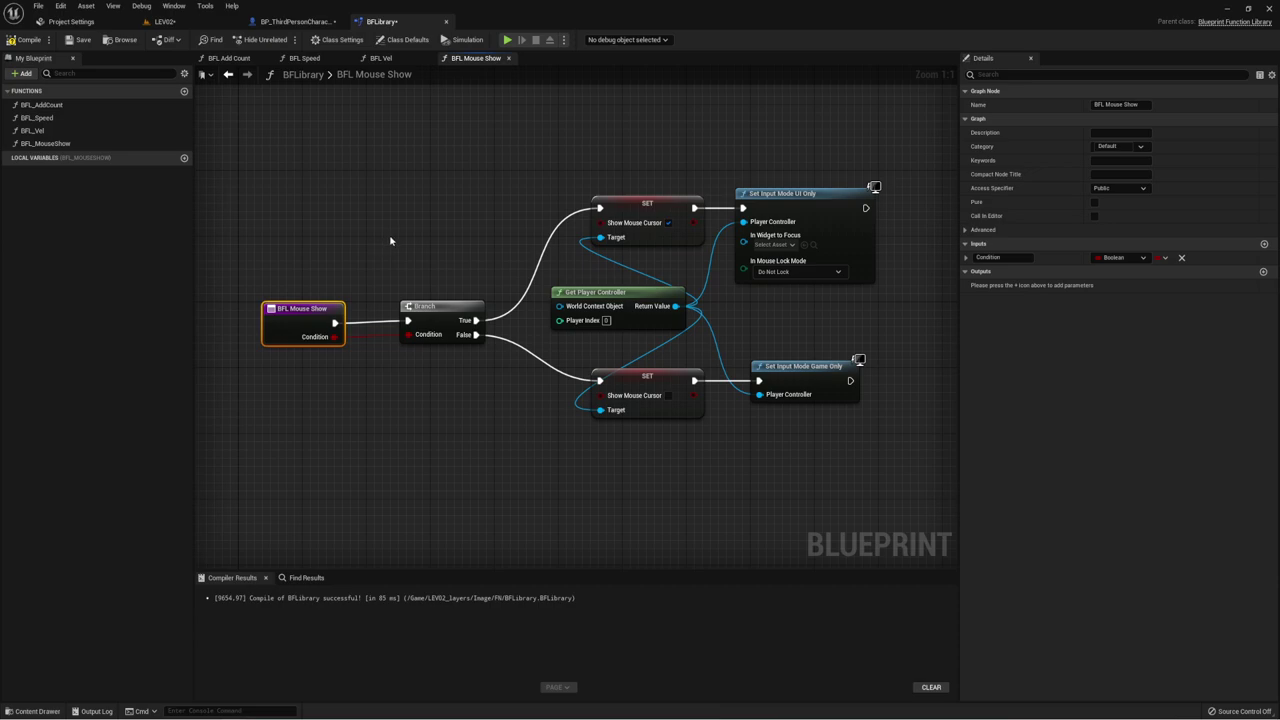
# Step: Inspect the BFL_AddCount, BFL_Speed and BFL_Vel functions' inputs and outputs in My Blueprint
pyautogui.click(62, 105)
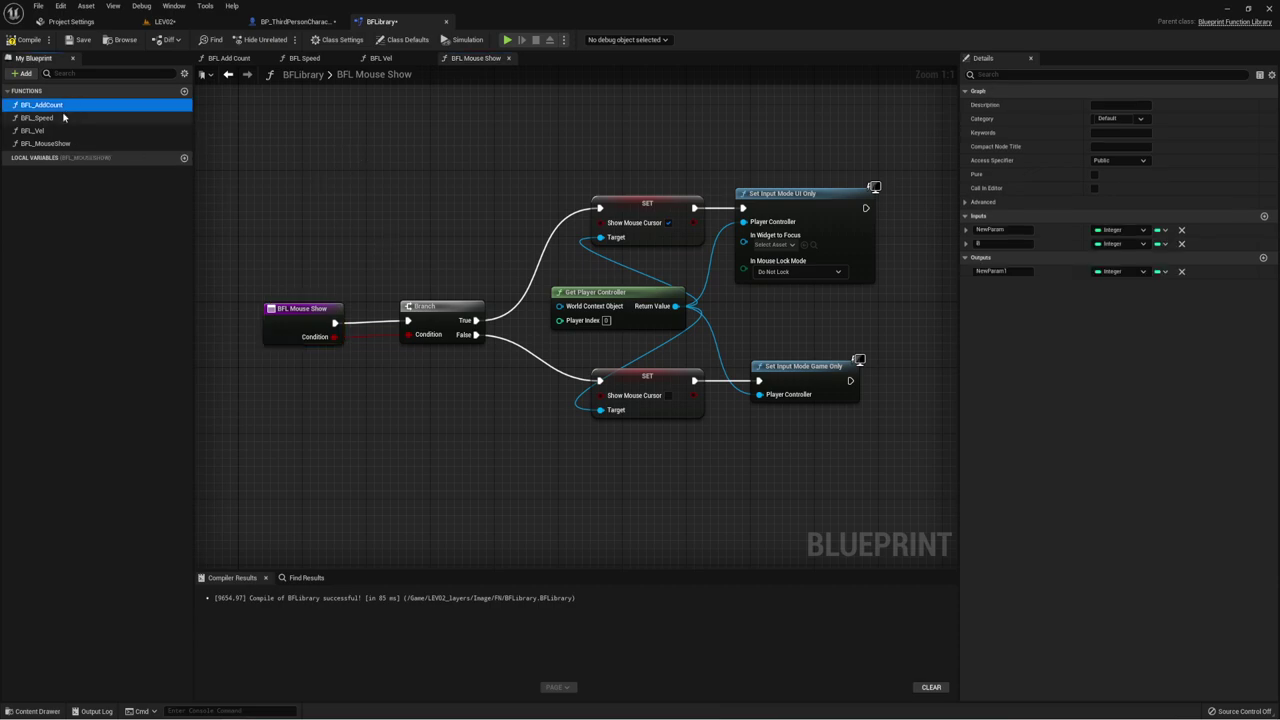
pyautogui.click(61, 118)
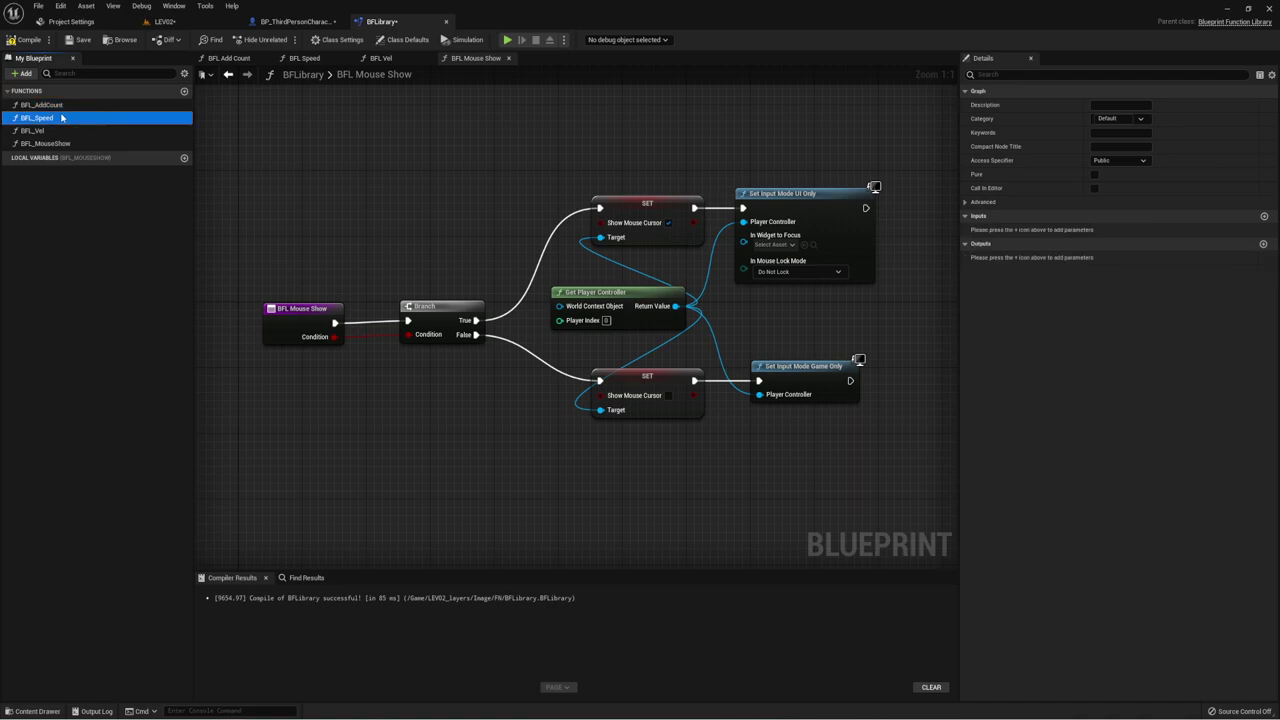
pyautogui.click(55, 130)
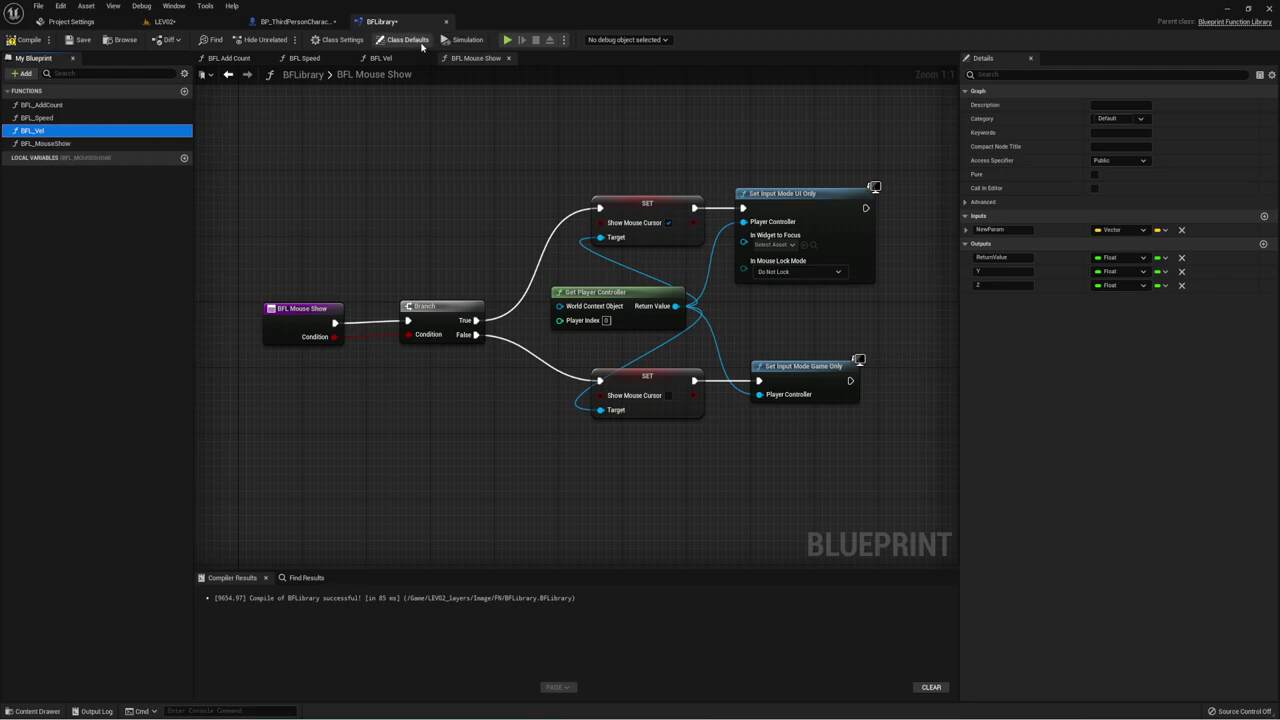
# Step: Check BP_ThirdPersonCharacter, then return to BFLibrary's BFL Add Count graph and raise its Print String node
pyautogui.click(235, 58)
pyautogui.click(300, 22)
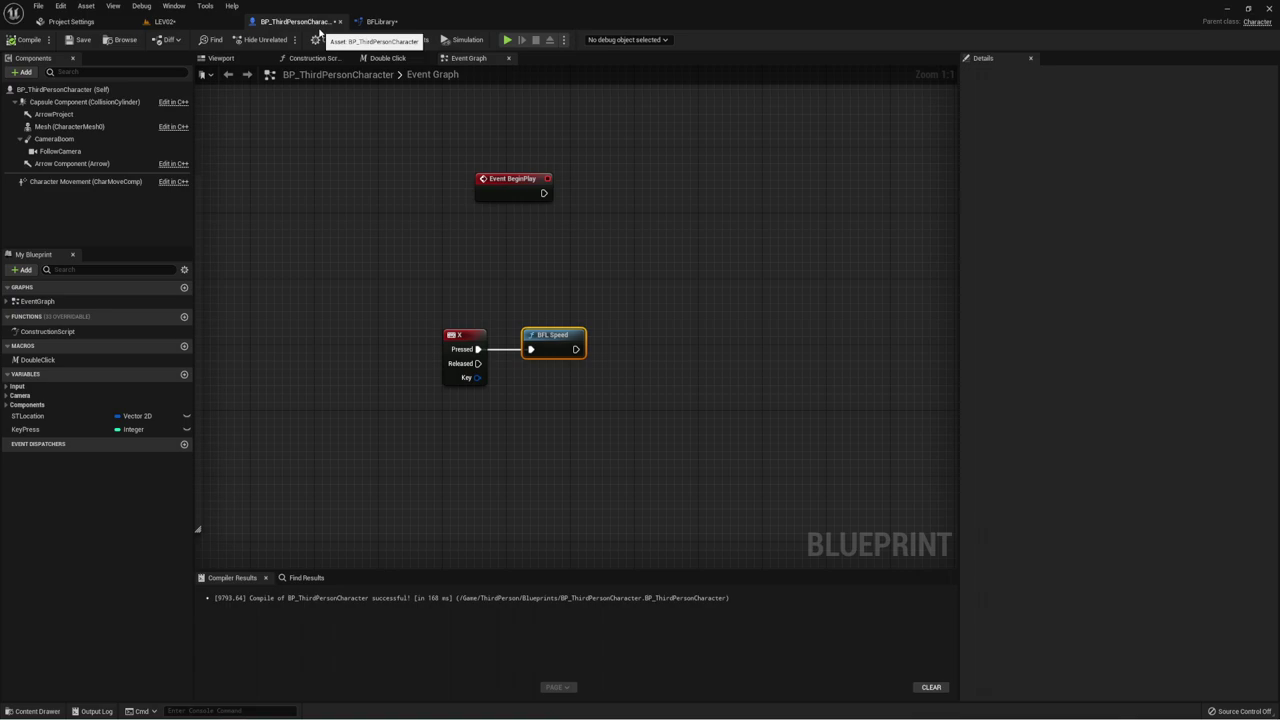
pyautogui.click(382, 21)
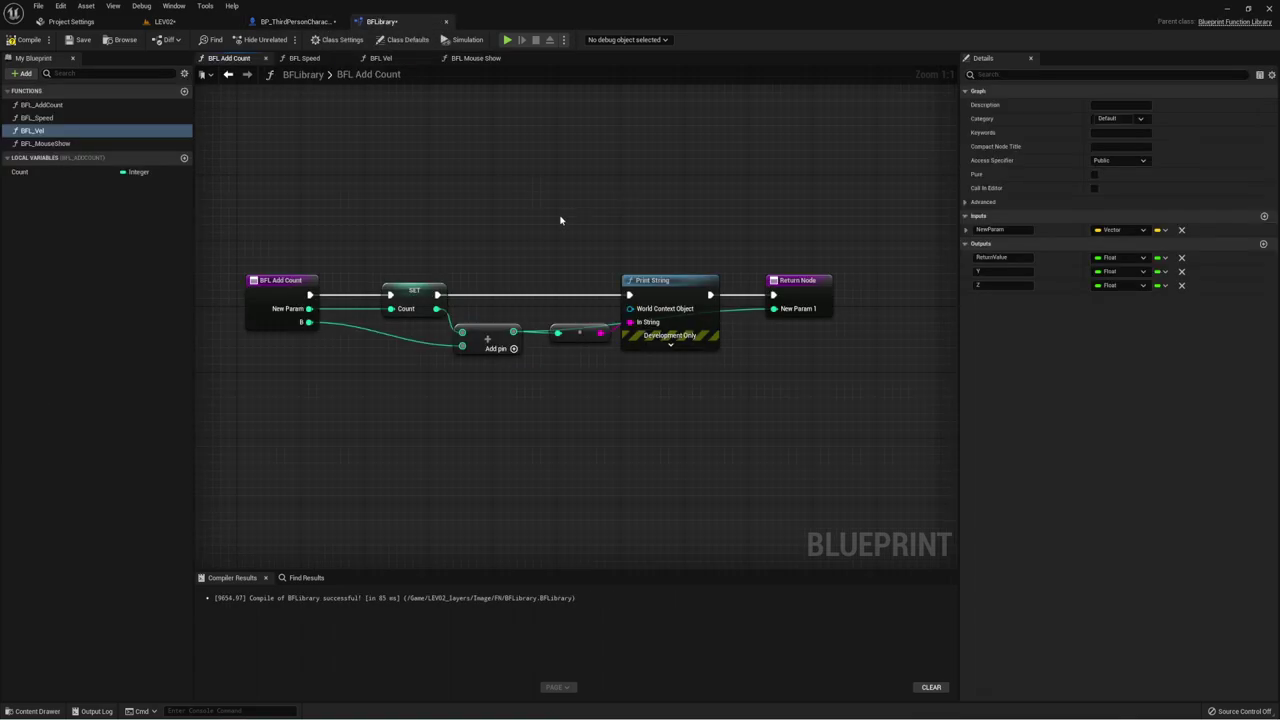
pyautogui.moveTo(659, 293); pyautogui.dragTo(662, 239)
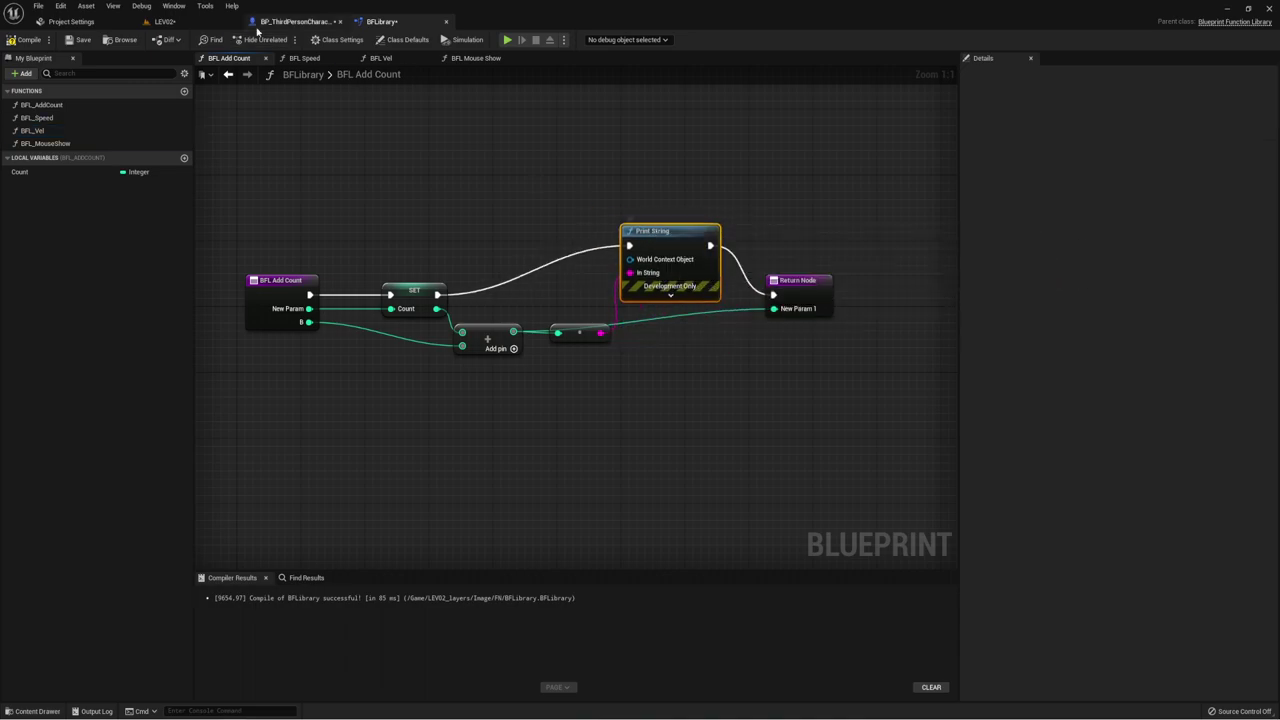
# Step: Switch to the LEV02 level editor and deselect BFLibrary in the FN content folder
pyautogui.click(205, 22)
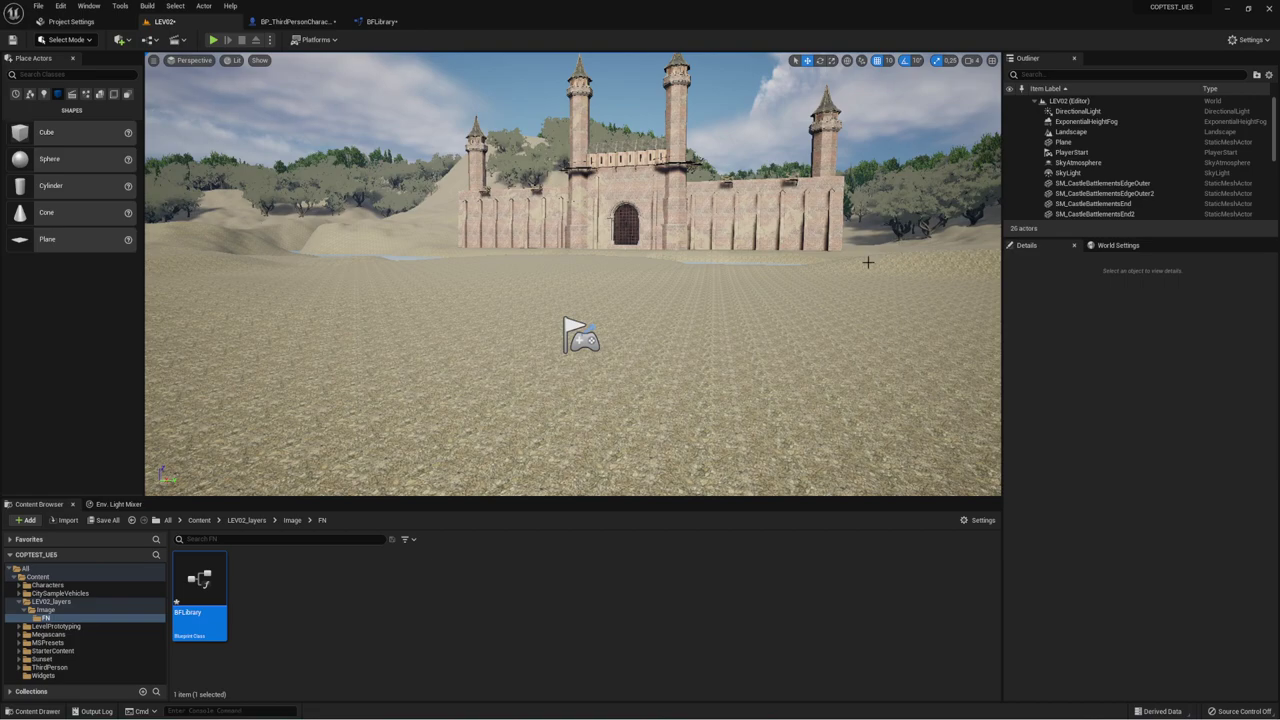
pyautogui.click(393, 578)
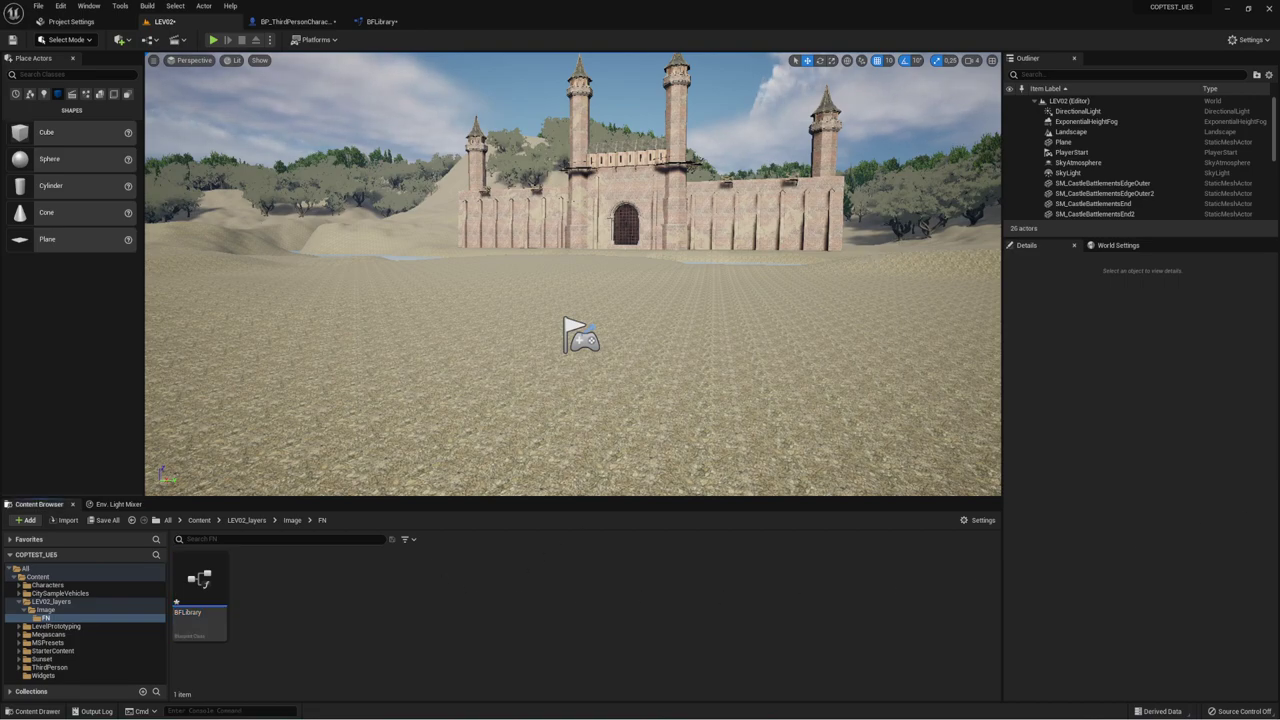